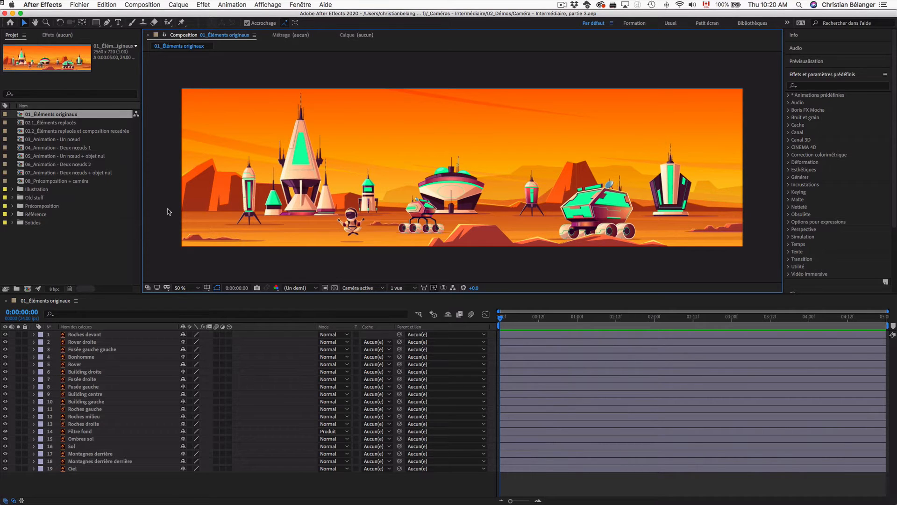
Open and play back the camera animations in 03_Animation - Un nœud and 04_Animation - Deux nœuds 1
double_click(78, 140)
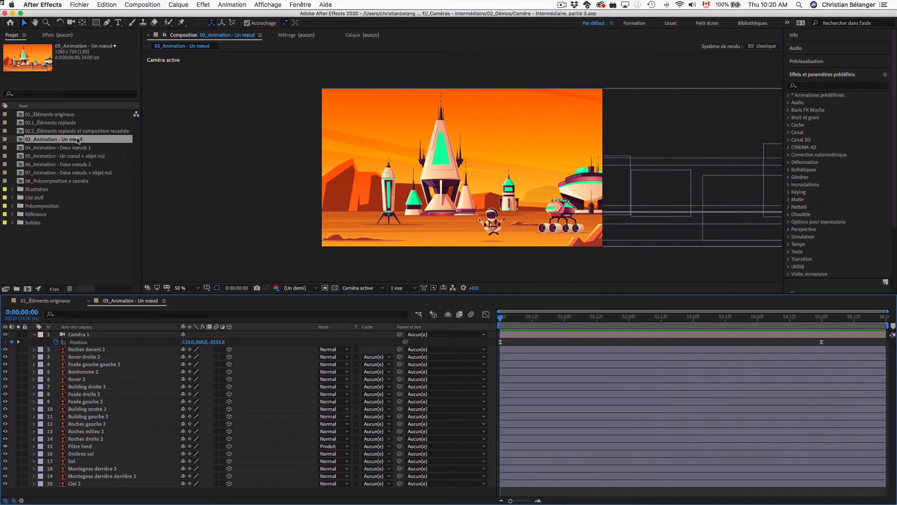
key(space)
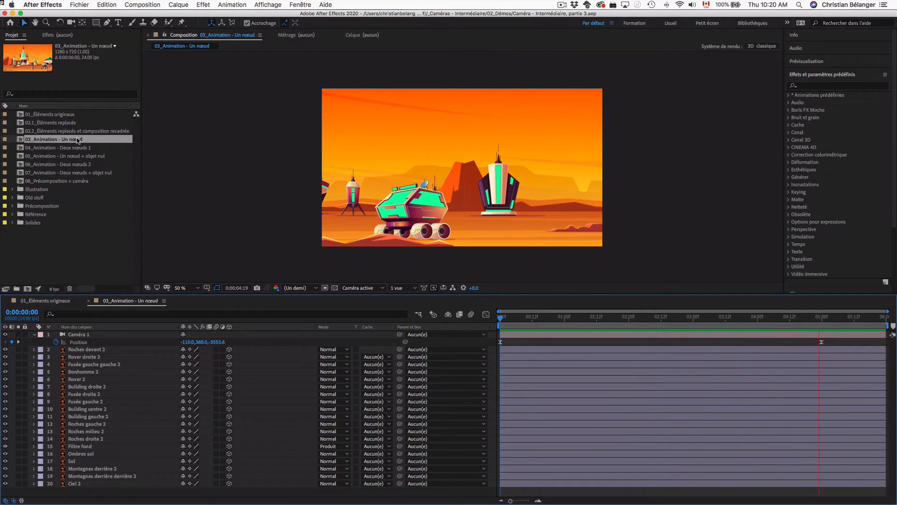
key(space)
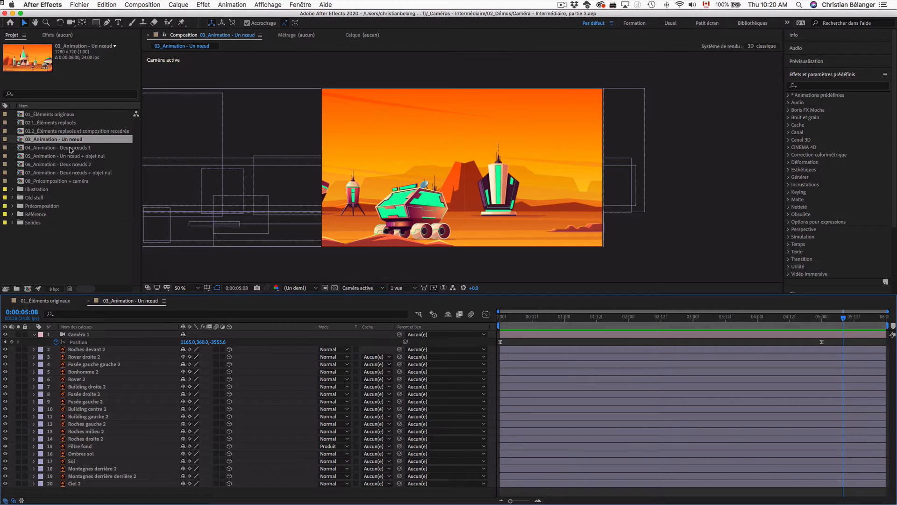
double_click(70, 148)
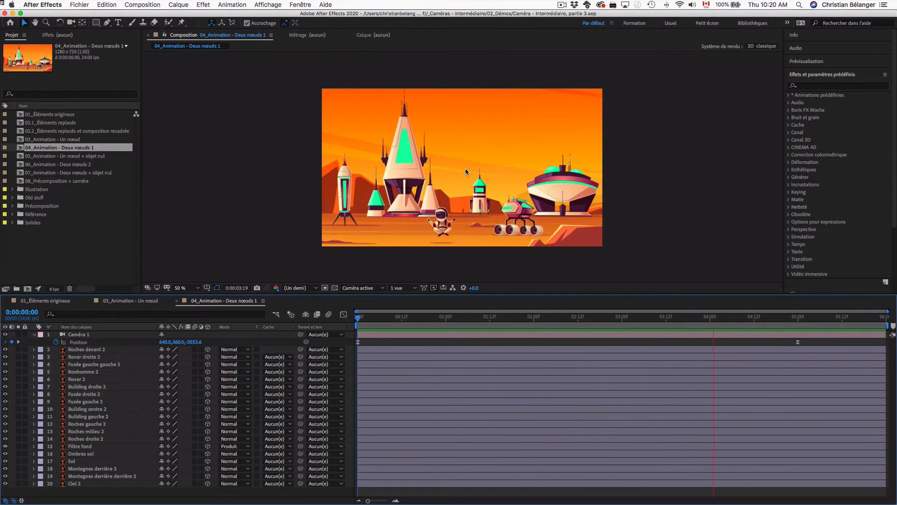
key(space)
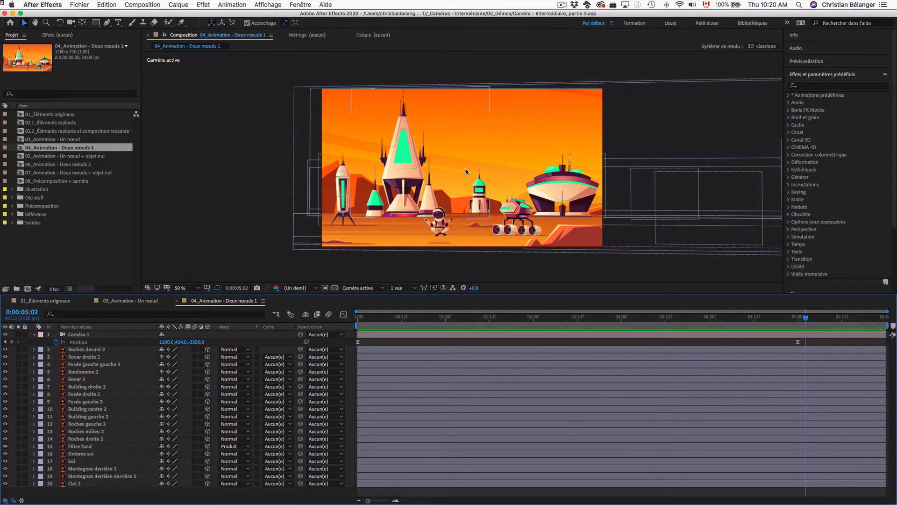
Play back 05_Animation - Un nœud + objet nul and inspect its Caméra 1 and Nul 4 layers
double_click(91, 156)
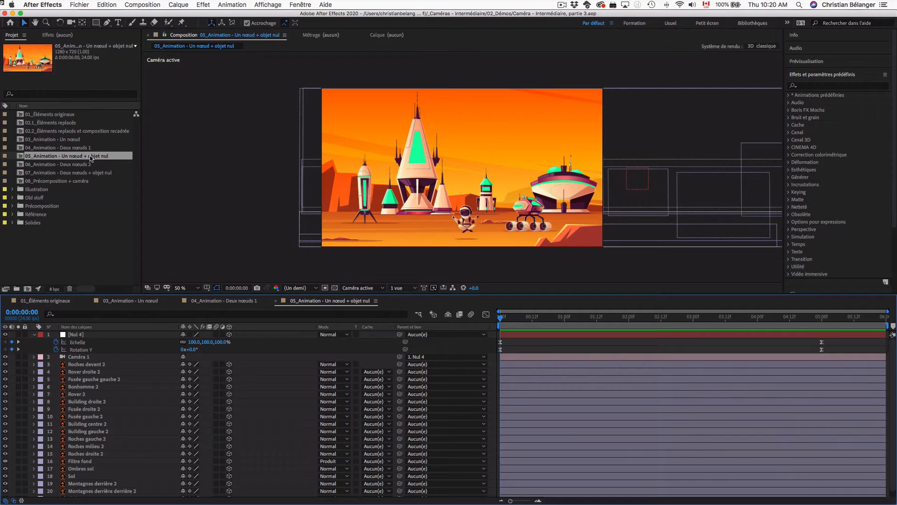
key(space)
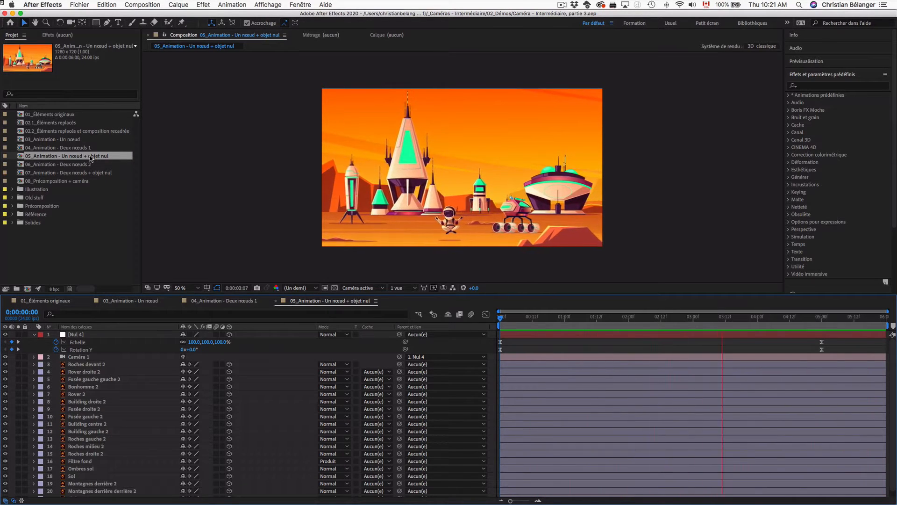
key(space)
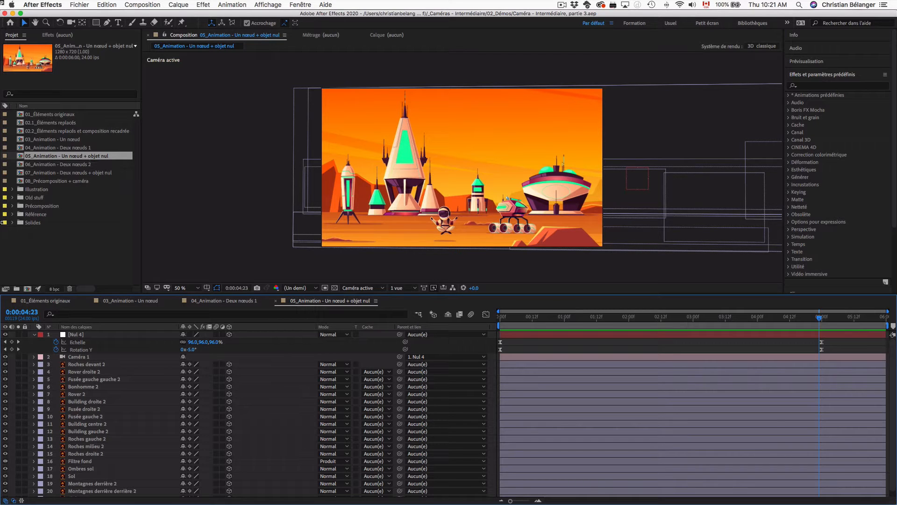
click(99, 357)
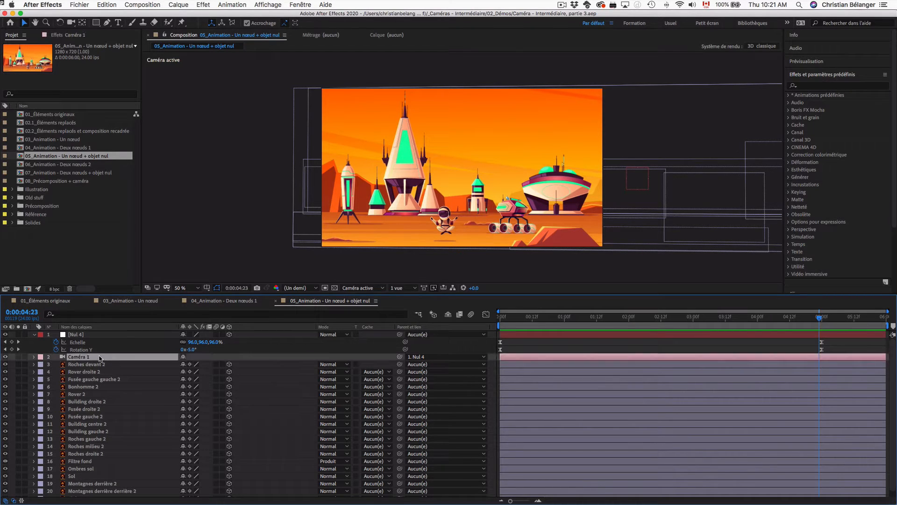
click(110, 336)
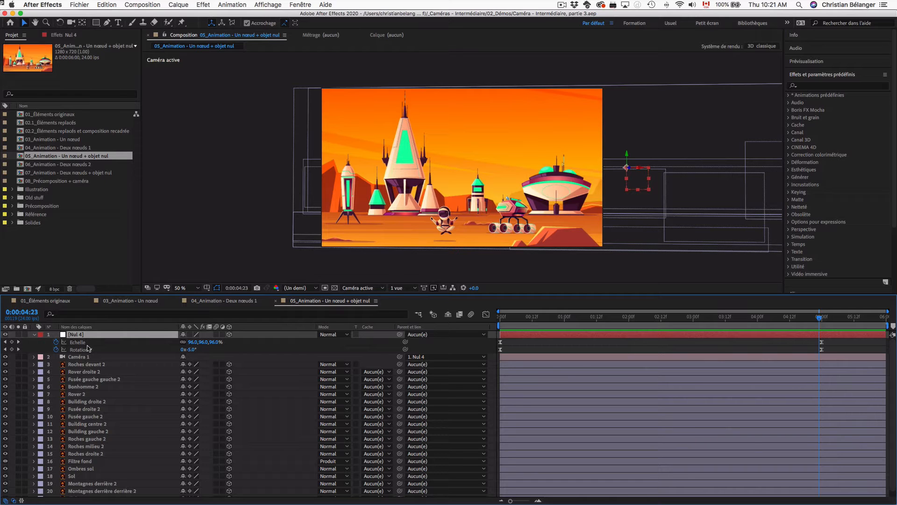
Open 06_Animation - Deux nœuds 2 and briefly play back its point-of-interest and position camera animation
double_click(93, 165)
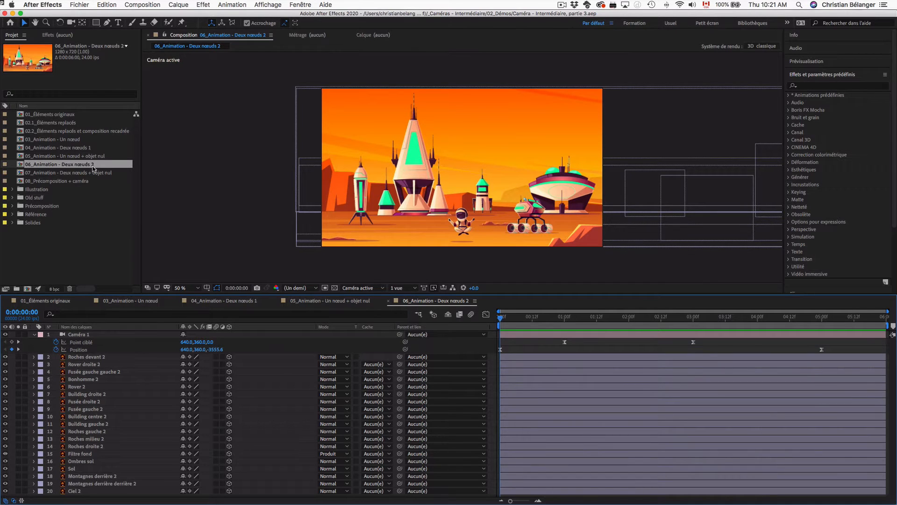
key(space)
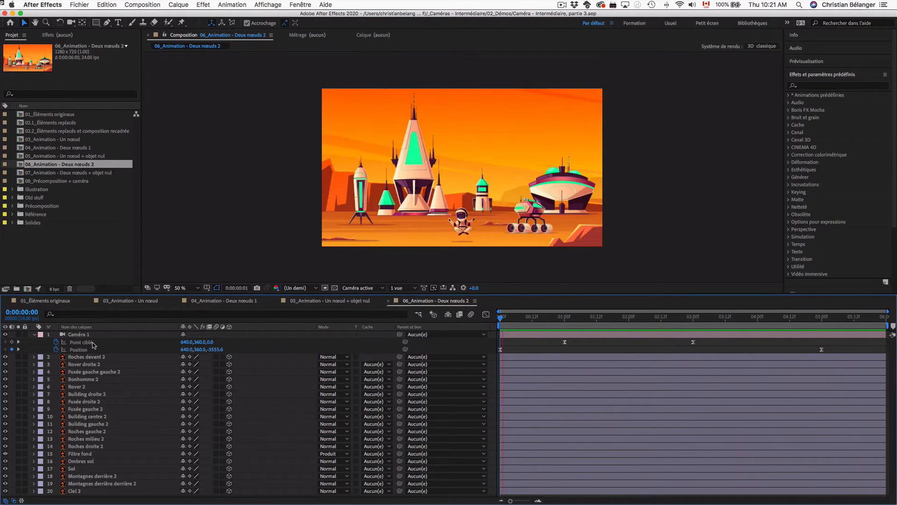
key(space)
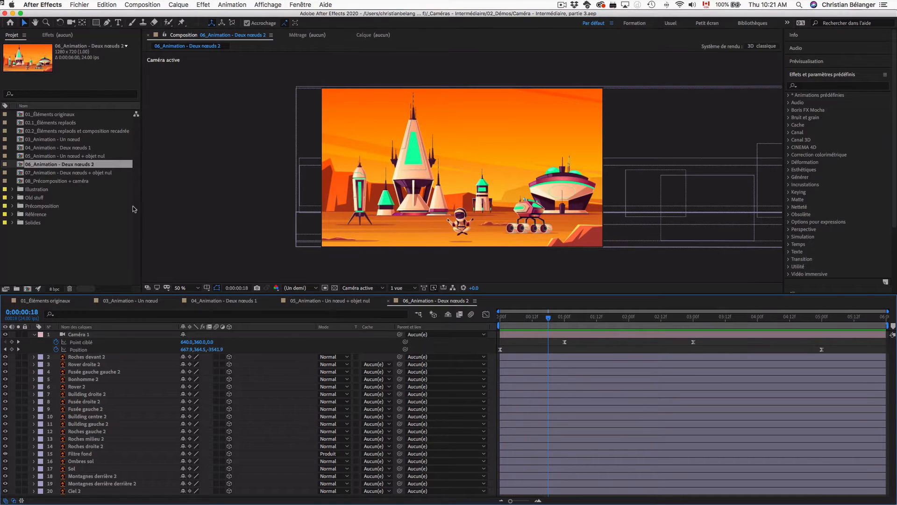
Open 07_Animation - Deux nœuds + objet nul and play back its combined null and camera animation
double_click(75, 173)
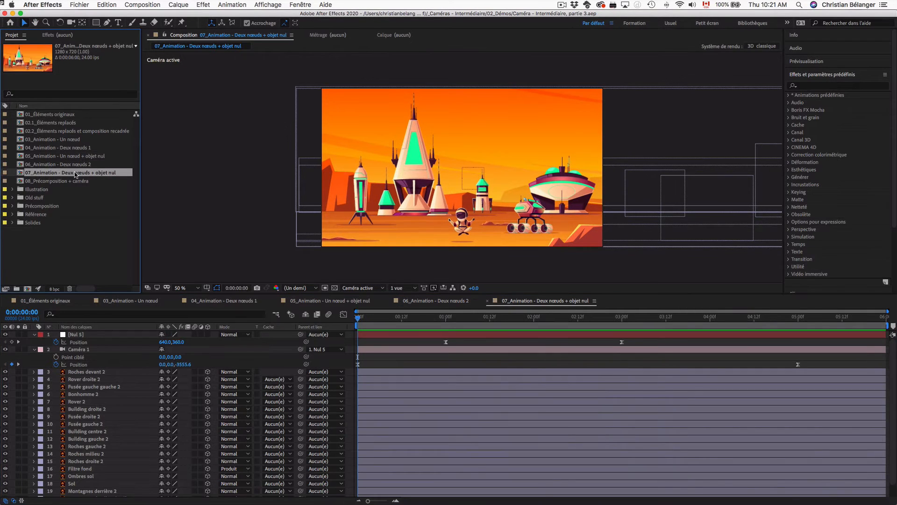
key(space)
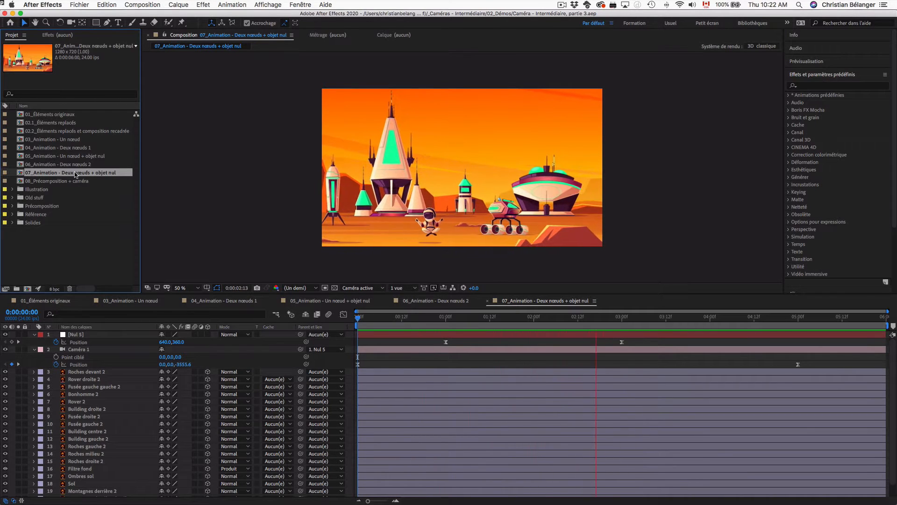
key(space)
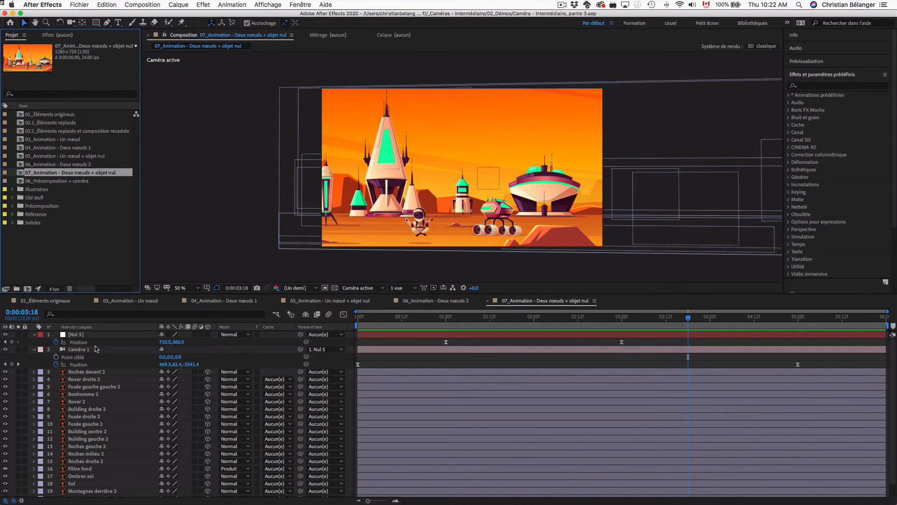
key(space)
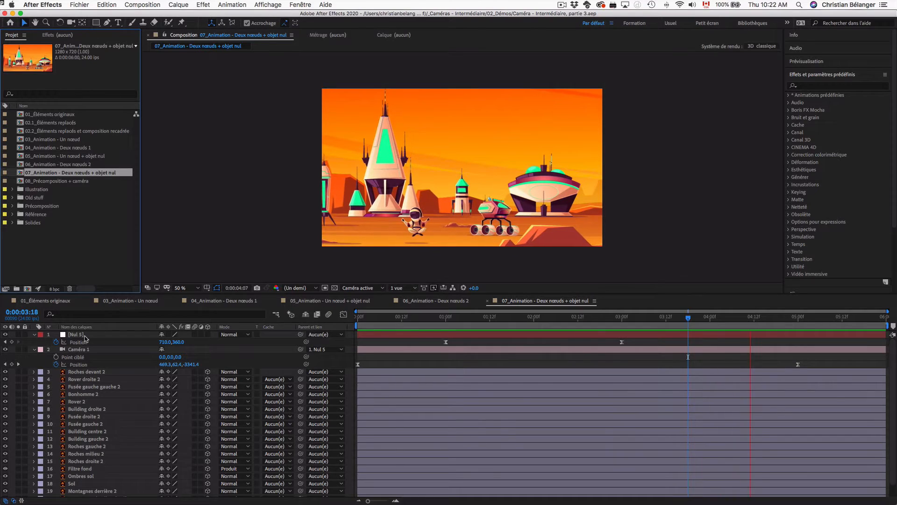
key(space)
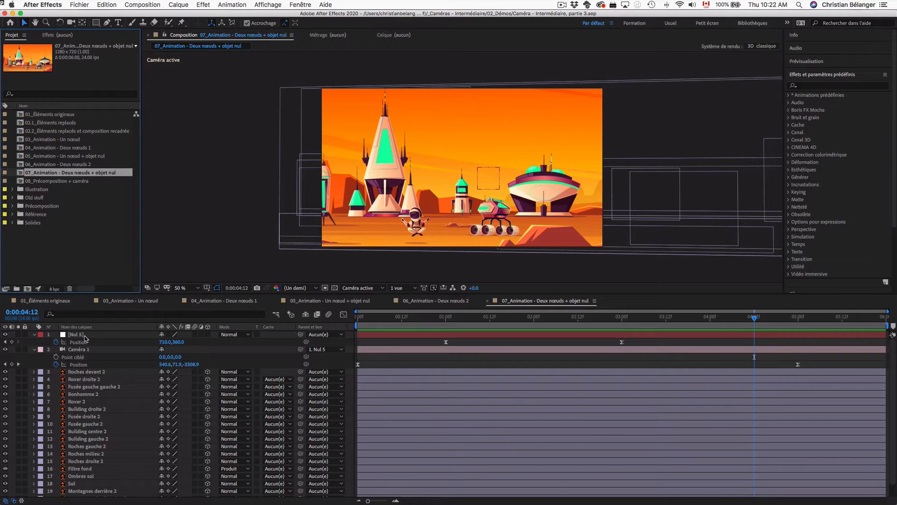
Open 08_Précomposition + caméra, play back its animation and select the Caméra 1 layer
double_click(60, 182)
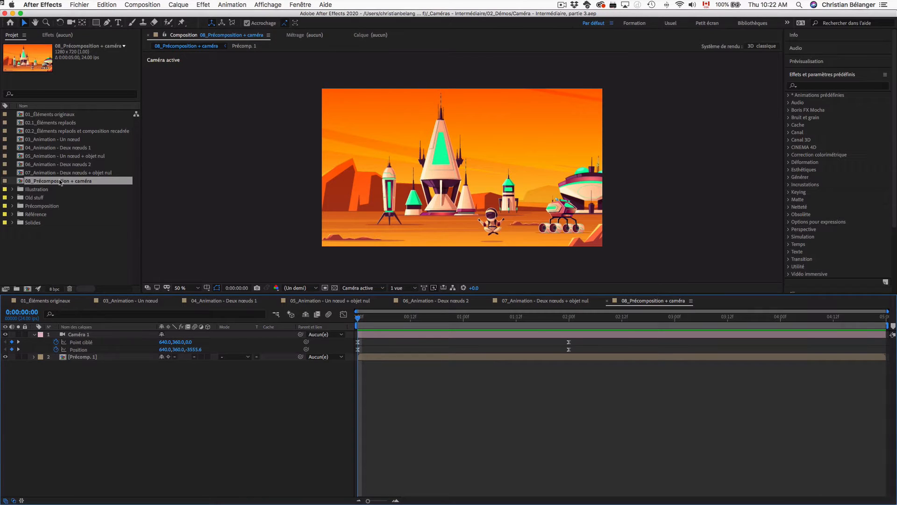
key(space)
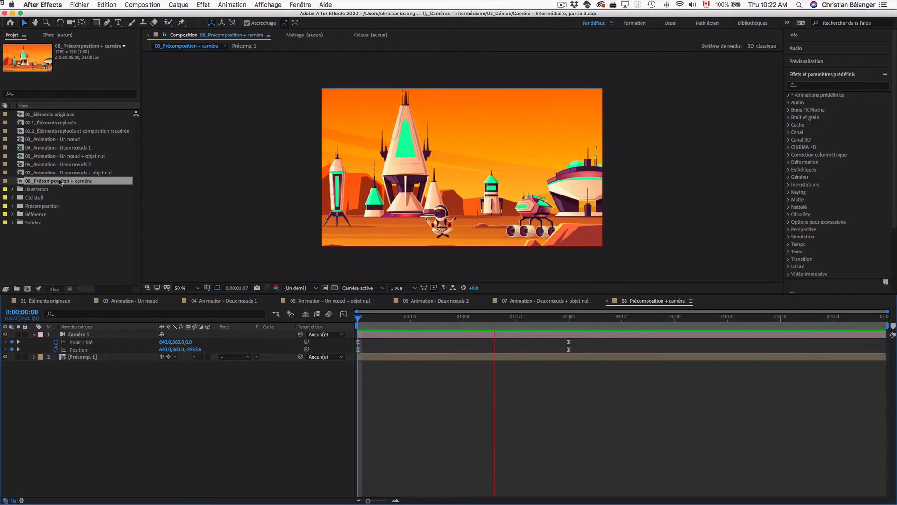
key(space)
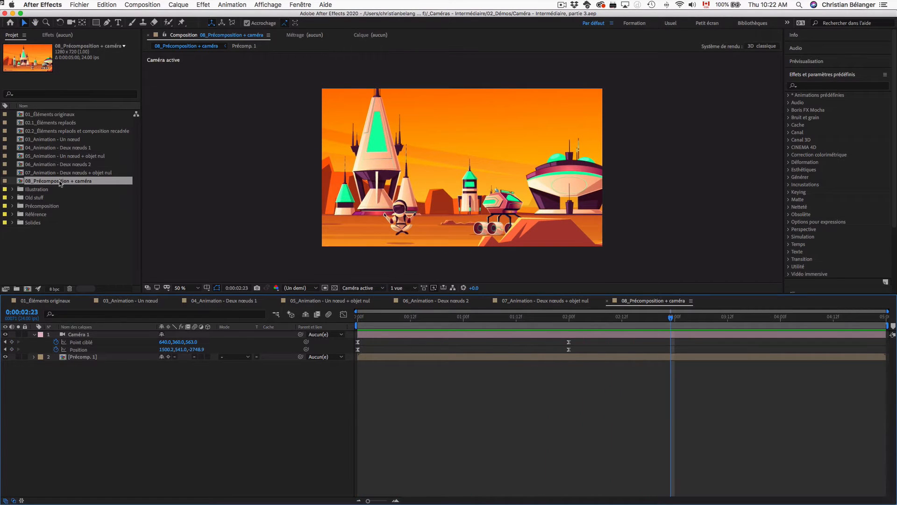
click(87, 334)
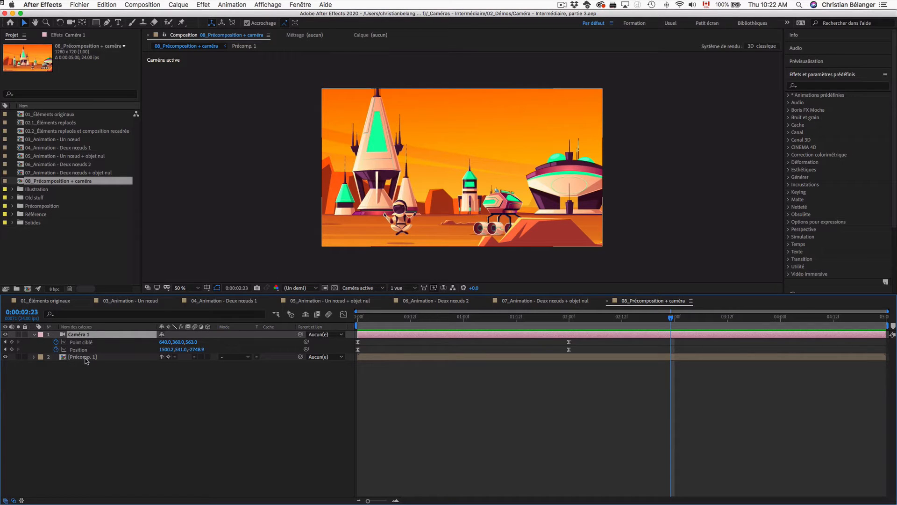
Reopen 01_Éléments originaux, check it in the 2 vues - horizontal layout and return to 1 vue
click(71, 115)
double_click(71, 115)
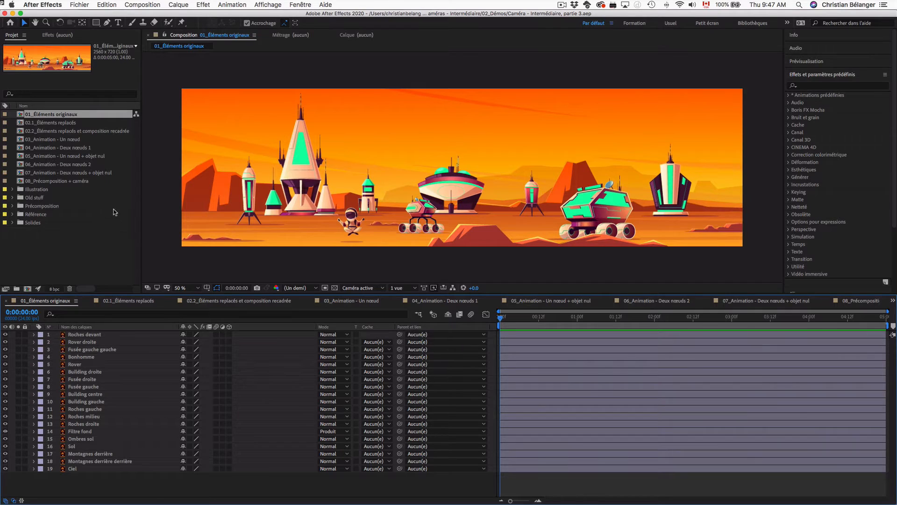
click(414, 289)
click(427, 307)
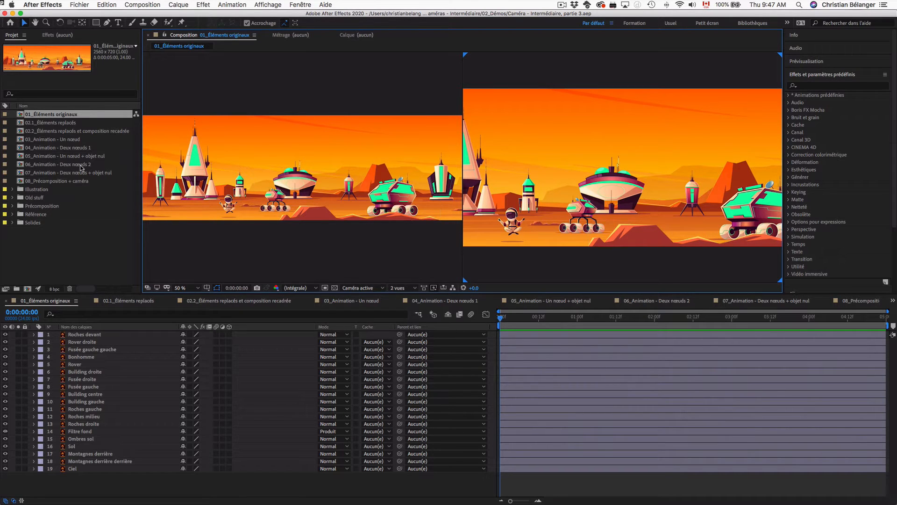
click(398, 288)
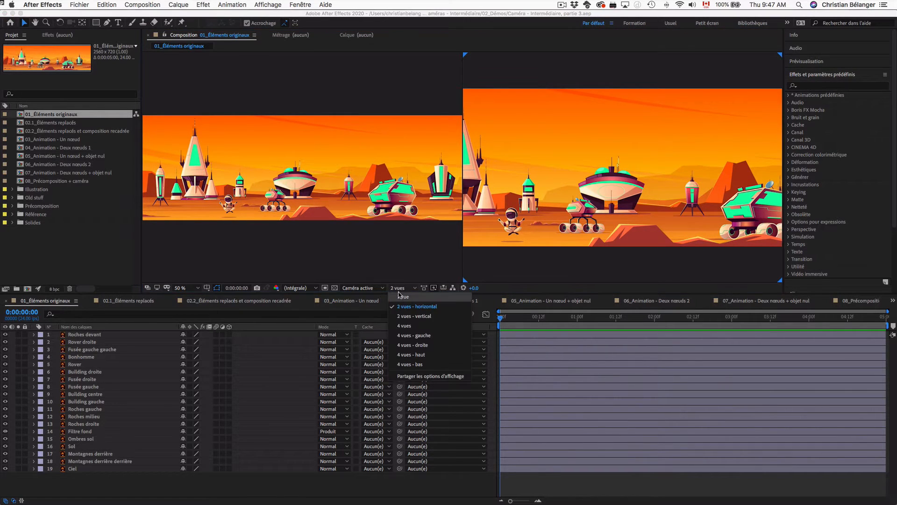
click(399, 293)
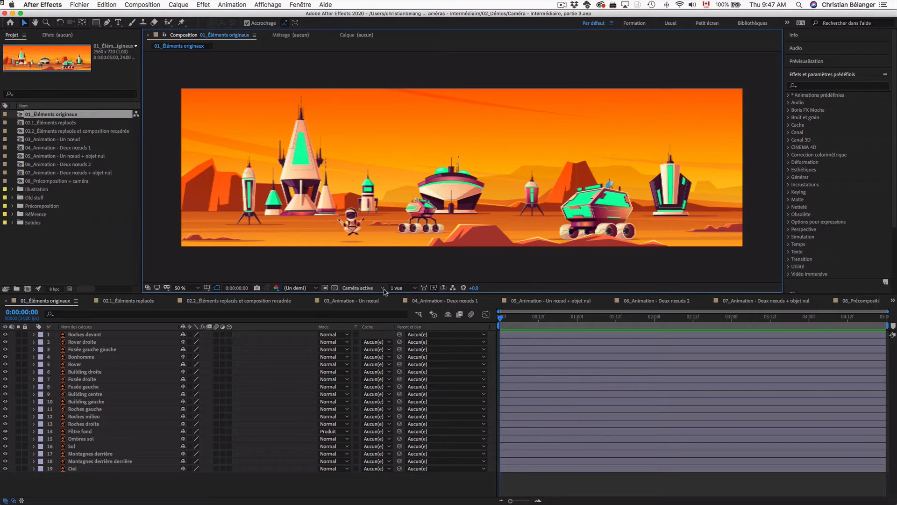
mouse_move(500, 317)
mouse_down()
mouse_move(534, 318)
mouse_move(498, 318)
mouse_up()
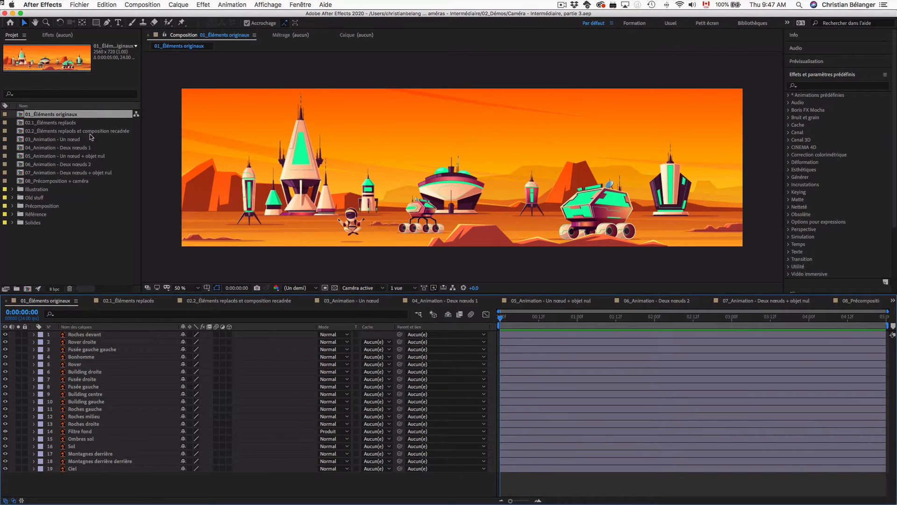
Compare 02.1_Éléments replacés with 01_Éléments originaux by switching between the two compositions, ending on 02.1
double_click(60, 122)
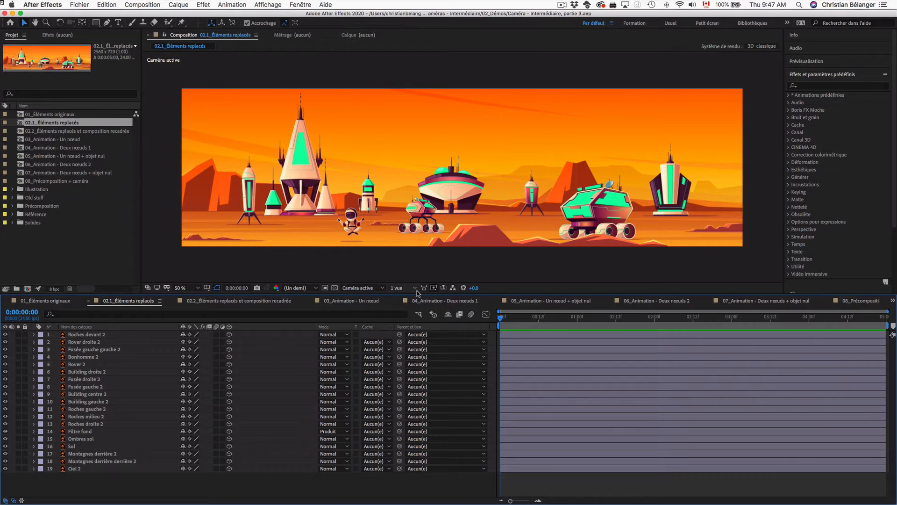
double_click(80, 115)
click(84, 122)
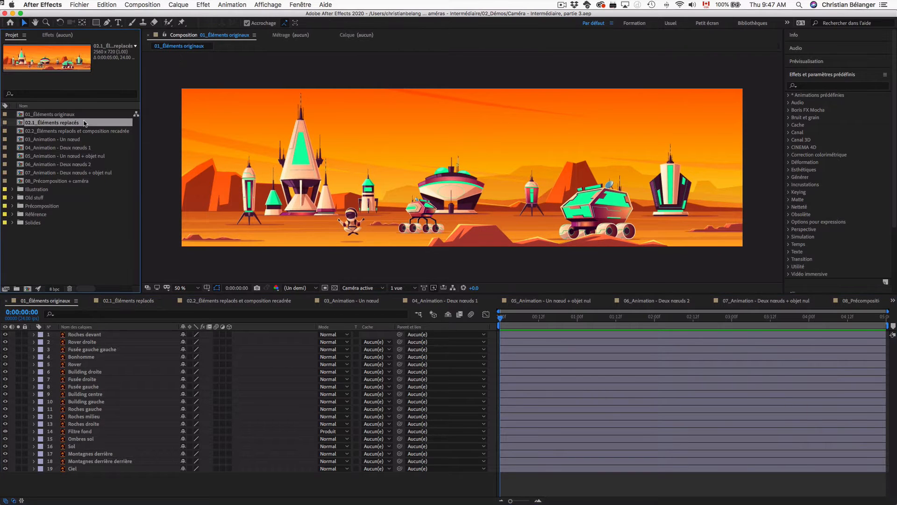
double_click(85, 123)
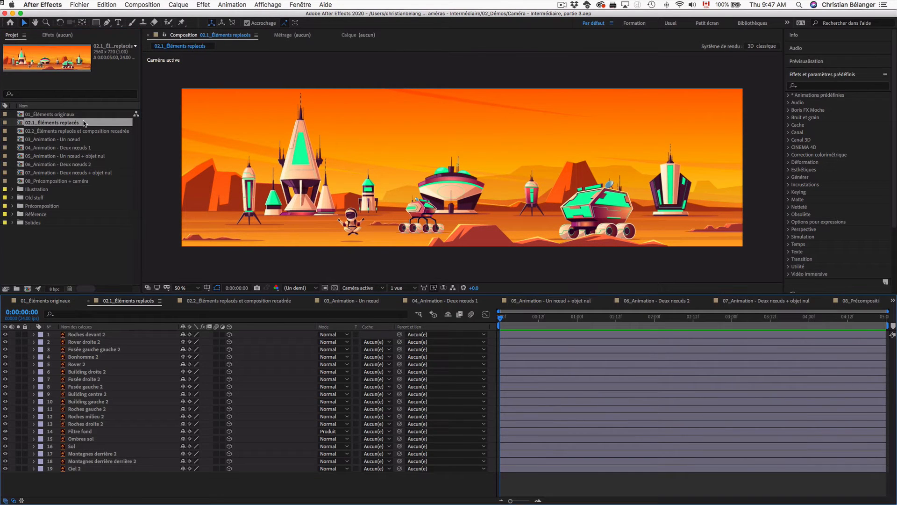
Examine the depth placement of the layers in 02.1_Éléments replacés using 2 vues - horizontal, and return to 1 vue
click(406, 288)
click(411, 306)
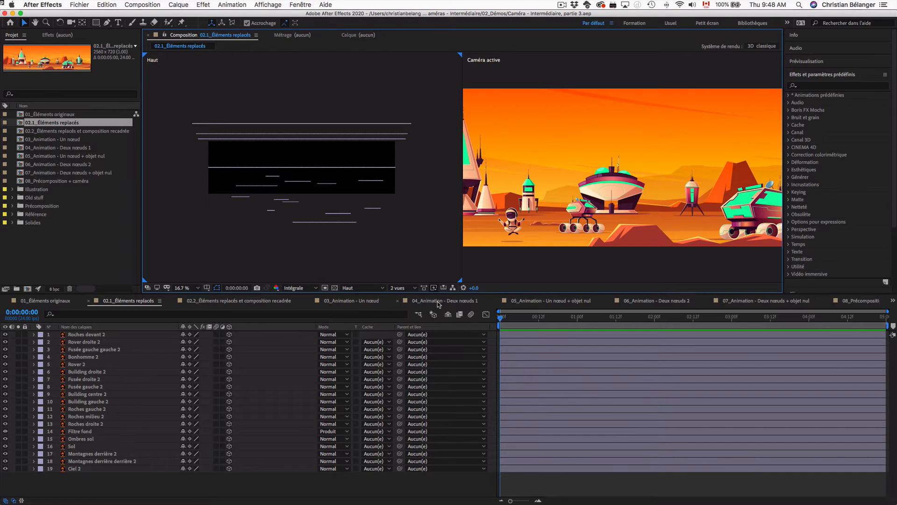
click(414, 289)
click(414, 295)
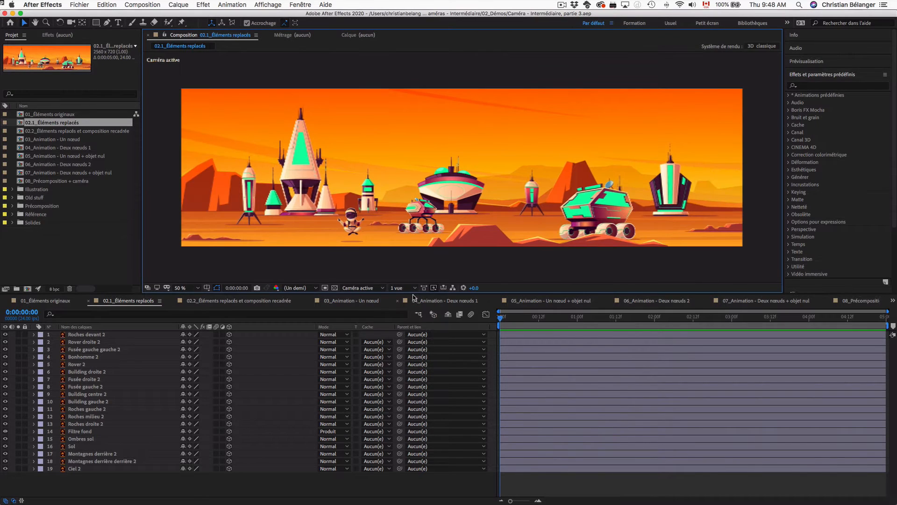
click(496, 319)
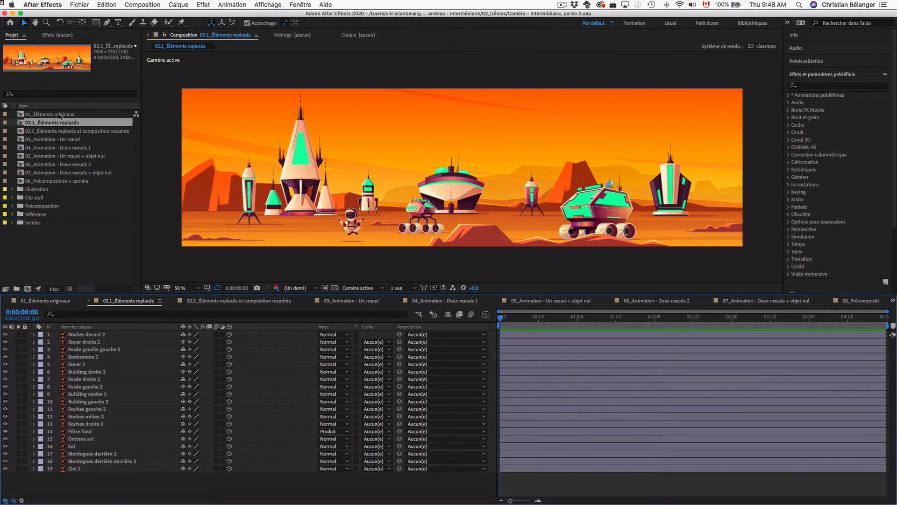
Open 01_Éléments originaux and turn on continuous rasterization for all of its layers
double_click(60, 115)
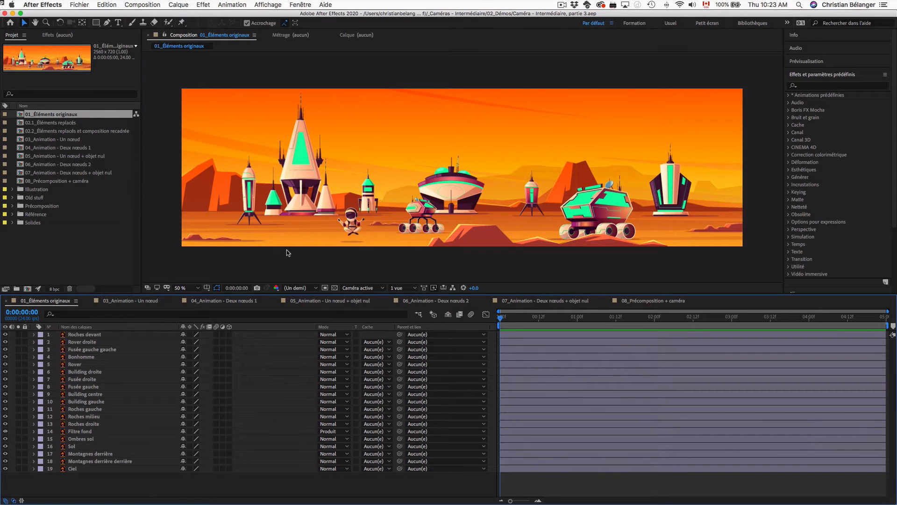
click(122, 364)
key(super+a)
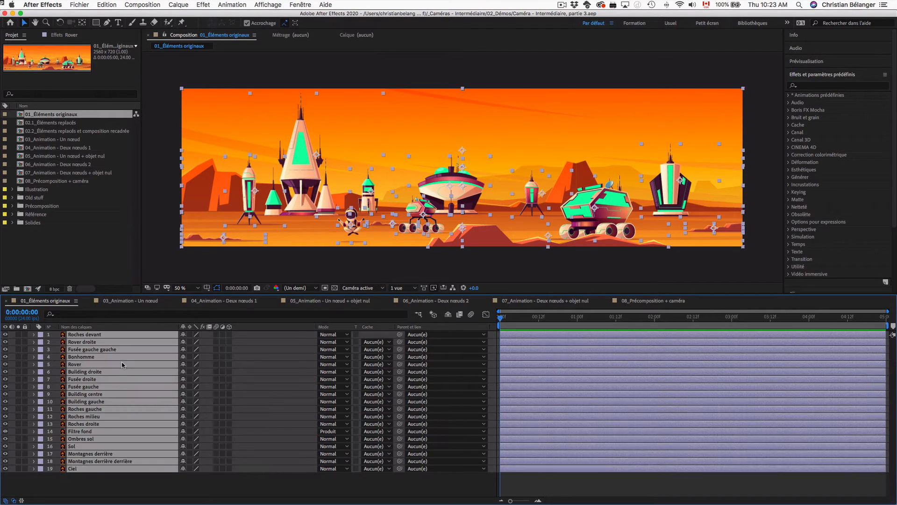
click(190, 335)
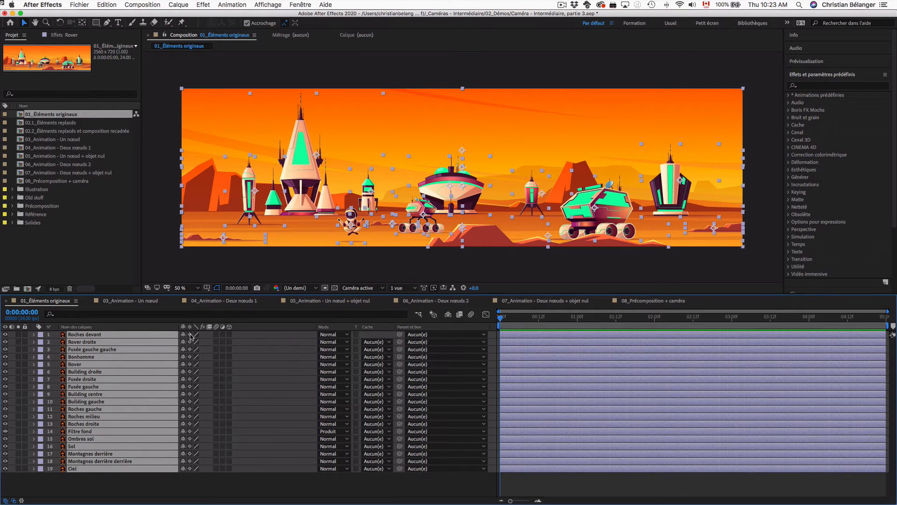
click(234, 490)
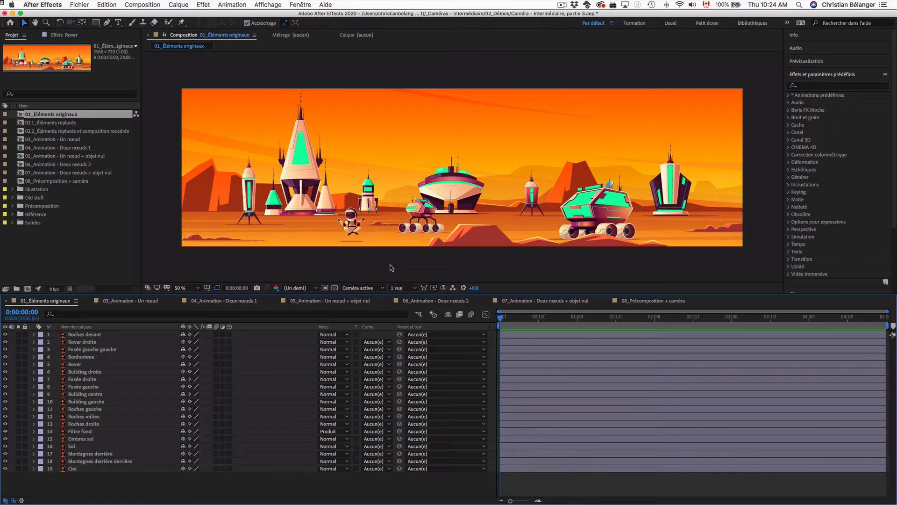
Set the width of the 01_Éléments originaux composition to 1280 px
key(super+k)
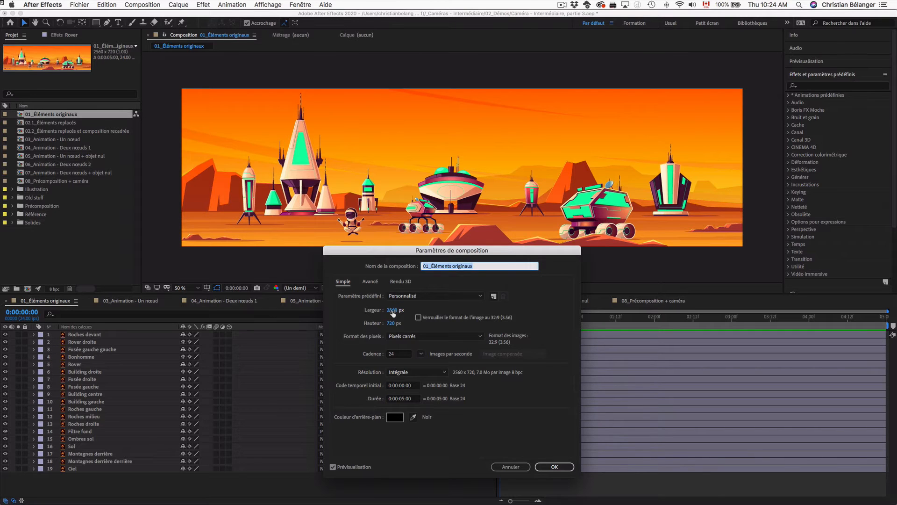
click(393, 310)
text(1280)
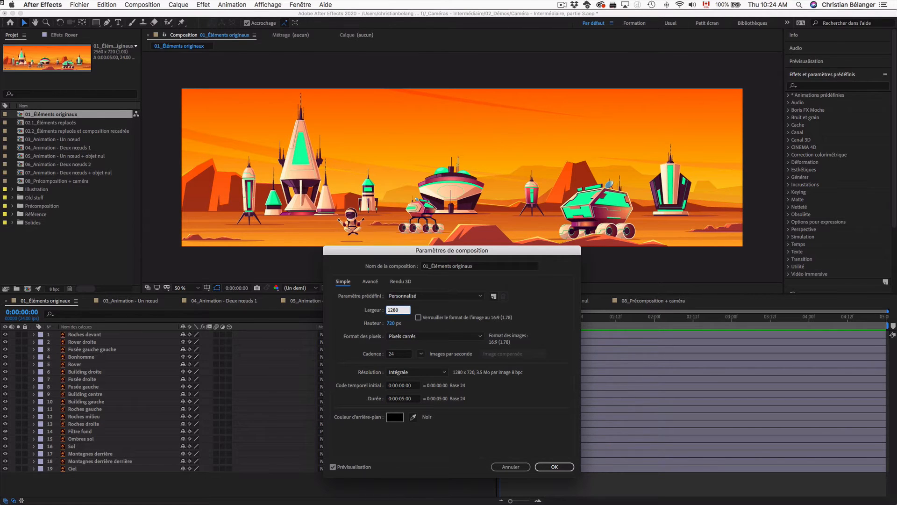
key(Return)
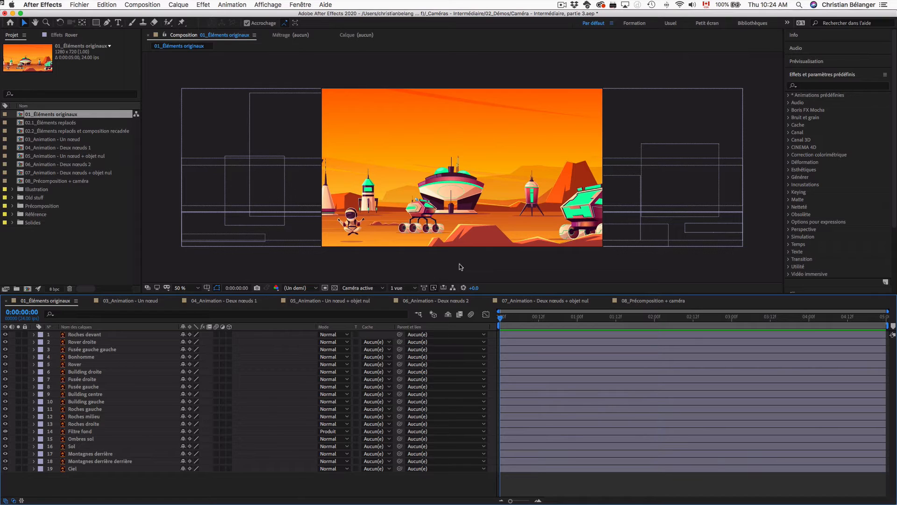
Move all layers together to the right so the illustration's left part fills the composition frame
key(super+a)
click(352, 117)
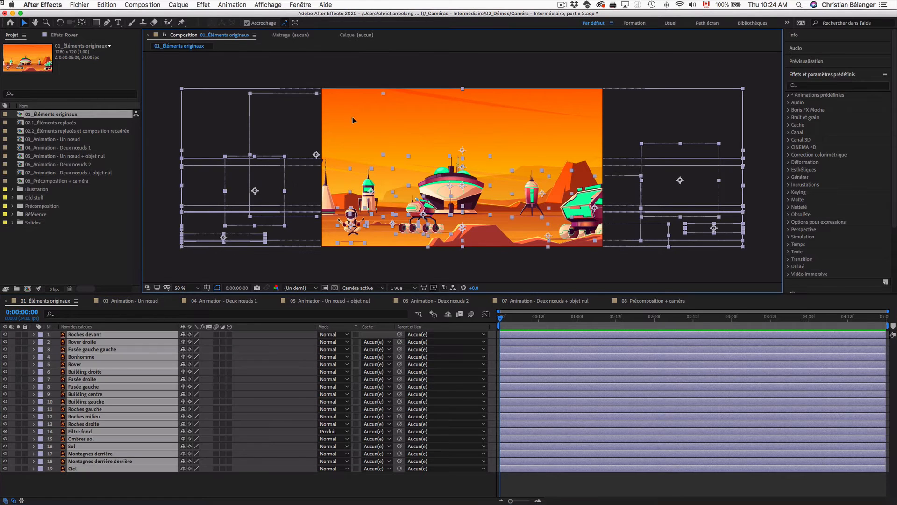
drag(407, 119, 488, 121)
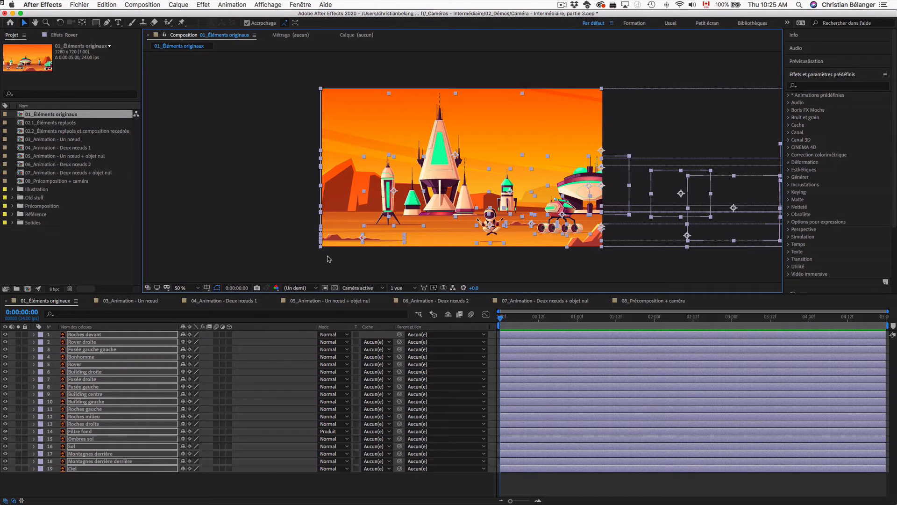
Show the grid with snapping on and align the layers' left edge with the composition's left edge
click(268, 4)
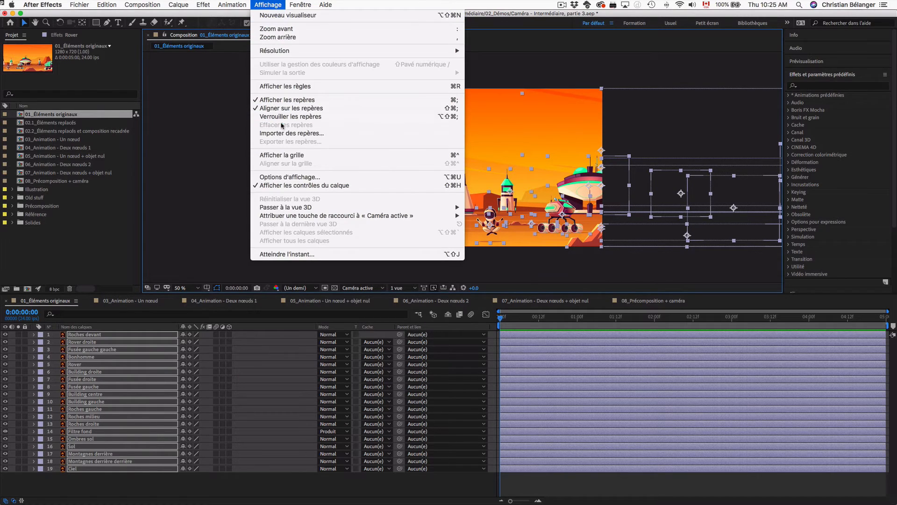
click(286, 155)
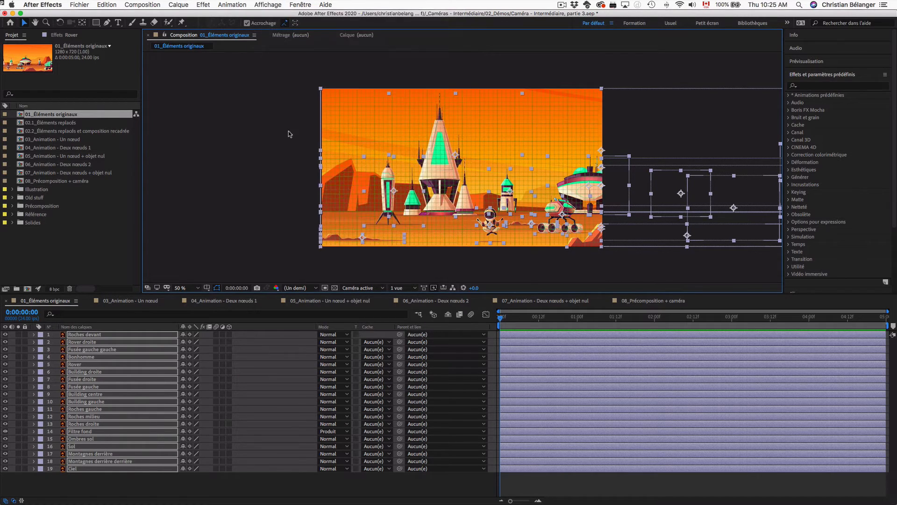
click(275, 5)
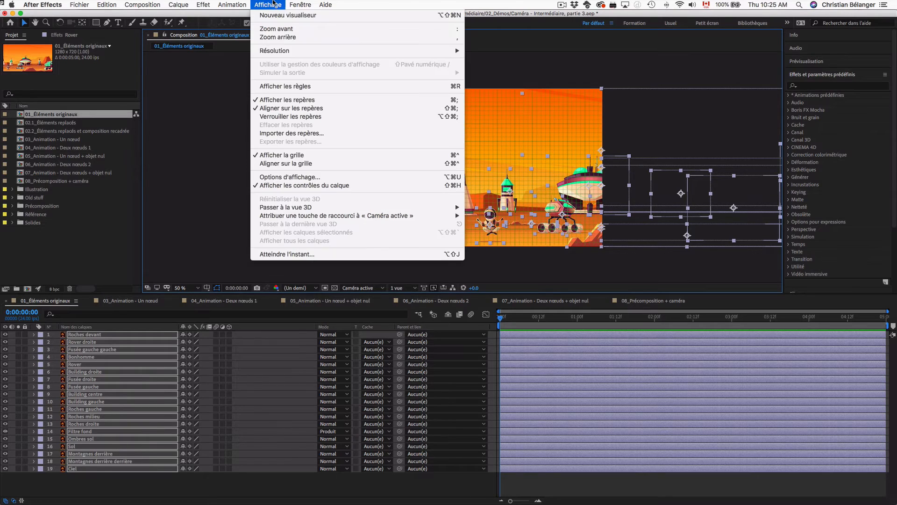
click(286, 163)
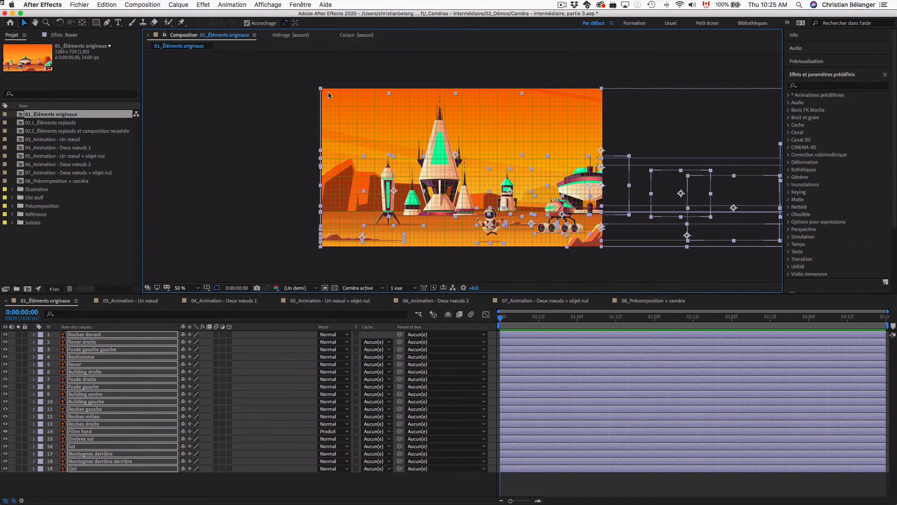
mouse_move(327, 94)
mouse_down()
mouse_move(338, 102)
mouse_move(330, 93)
mouse_up()
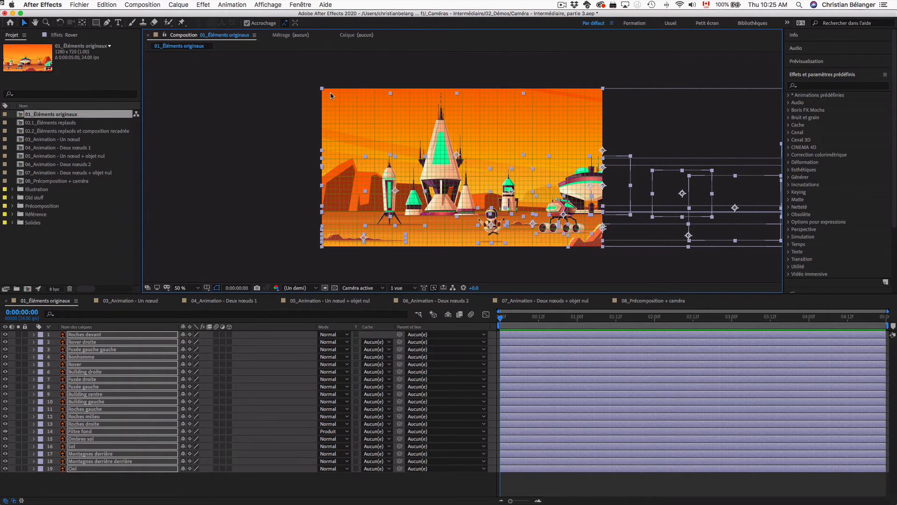
click(254, 115)
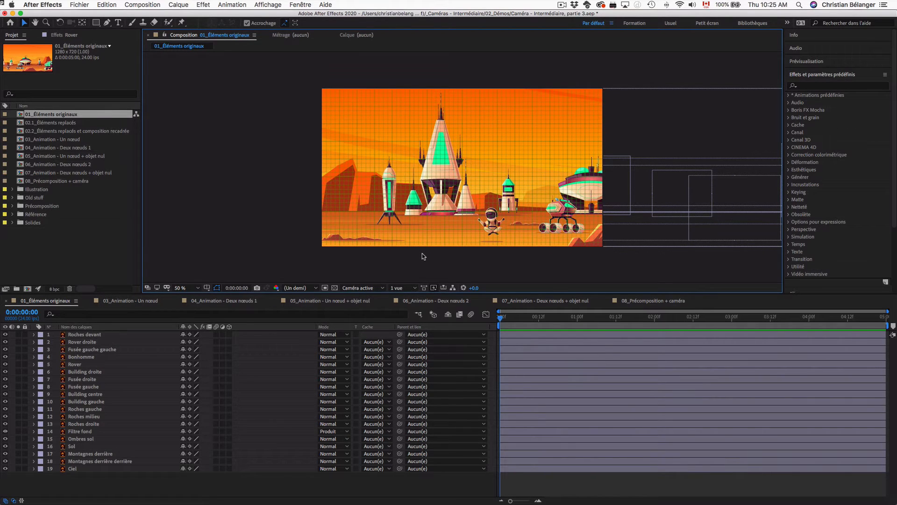
Turn off grid snapping and hide the grid
click(268, 4)
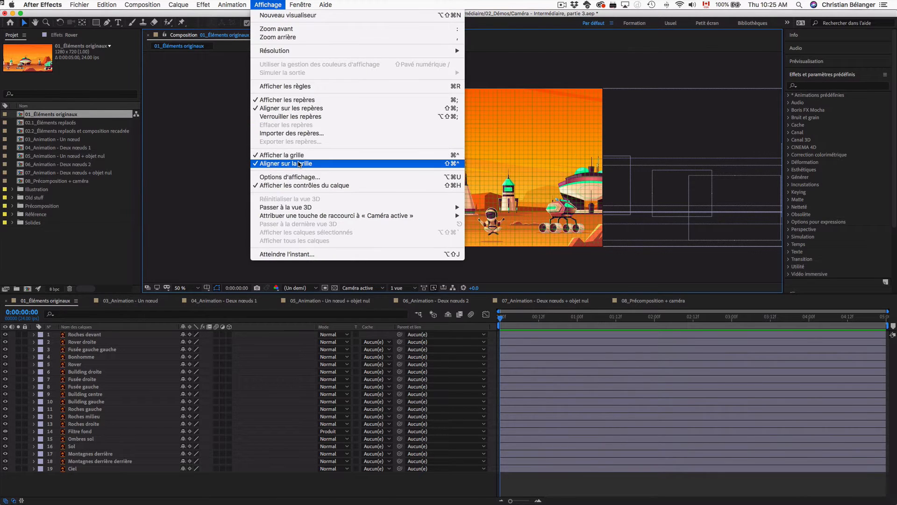
click(274, 4)
click(274, 4)
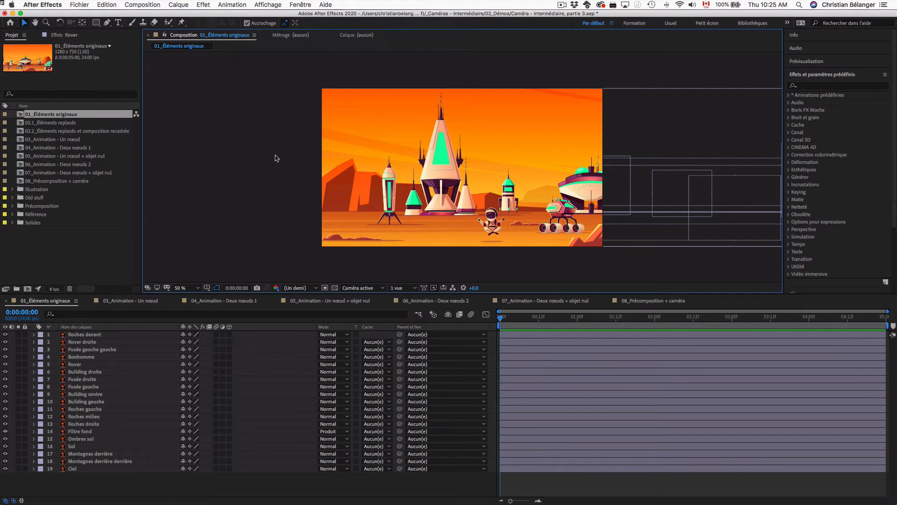
Convert all illustration layers in the composition to 3D layers
key(super+a)
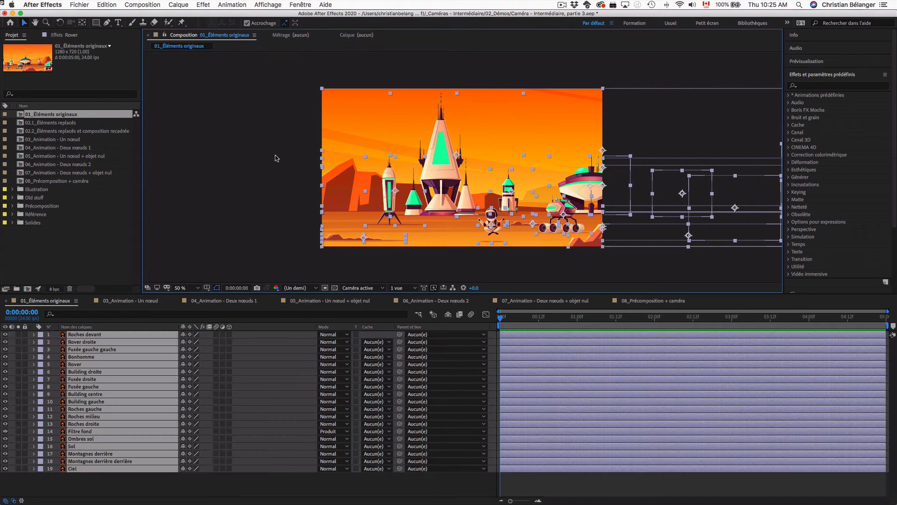
click(230, 334)
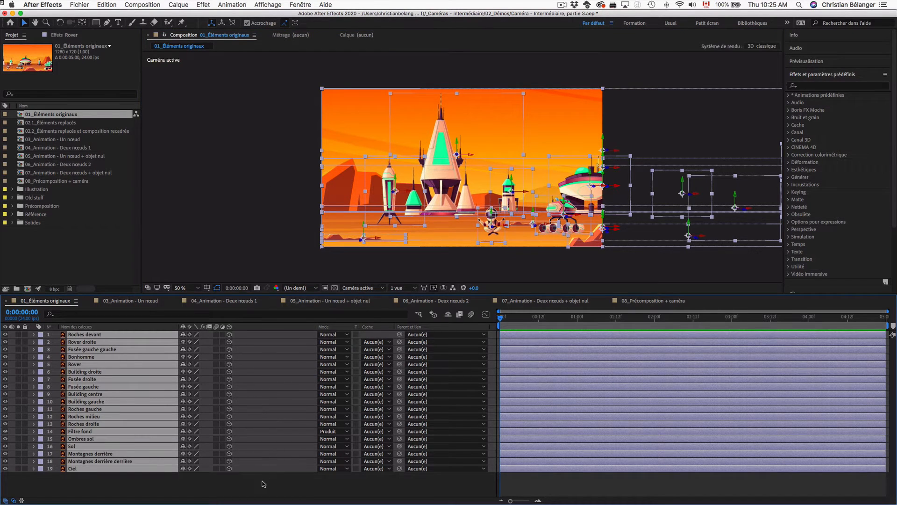
click(262, 481)
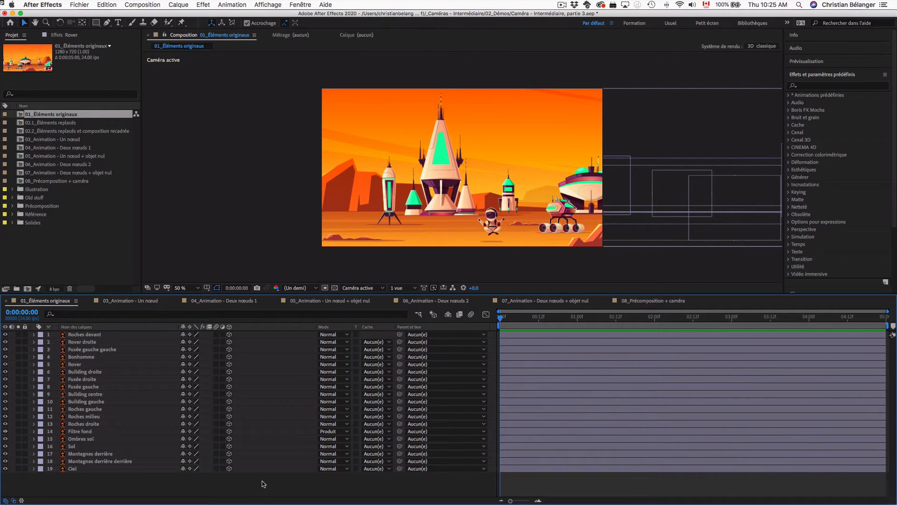
Add a one-node camera named Caméra 1 with the 50 mm preset
click(184, 5)
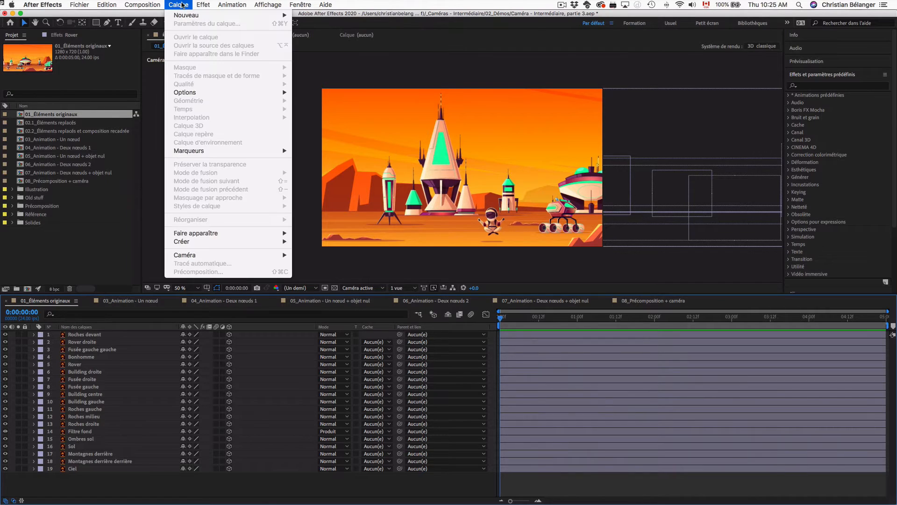
mouse_move(184, 16)
click(344, 43)
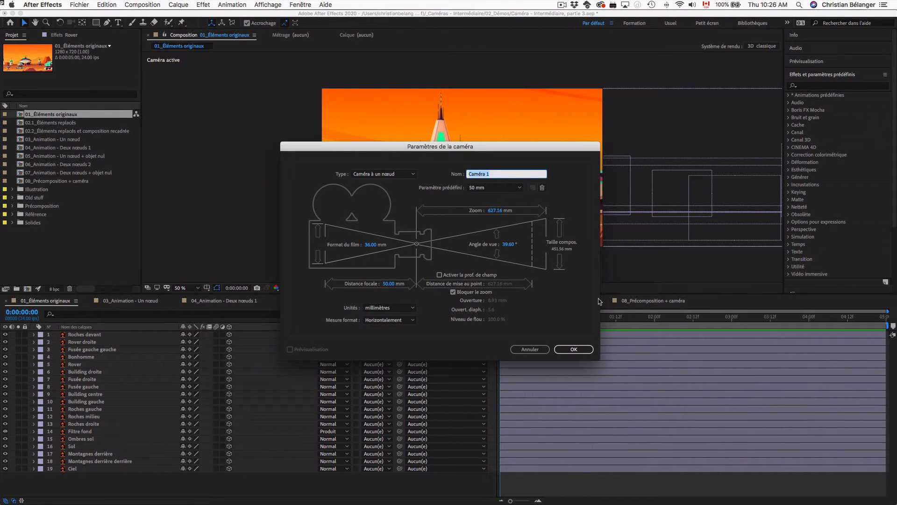
click(585, 348)
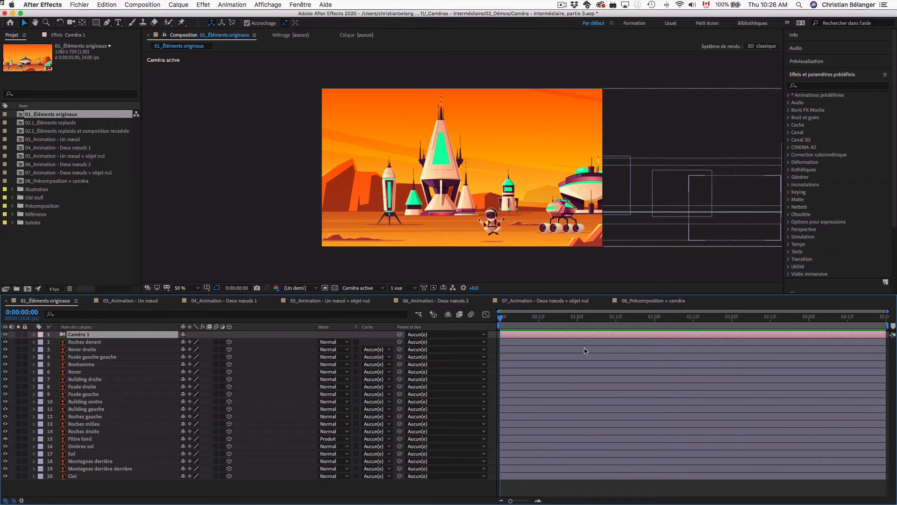
Widen the 01_Éléments originaux composition to 4000 px
key(comma)
key(space)
drag(591, 229, 520, 232)
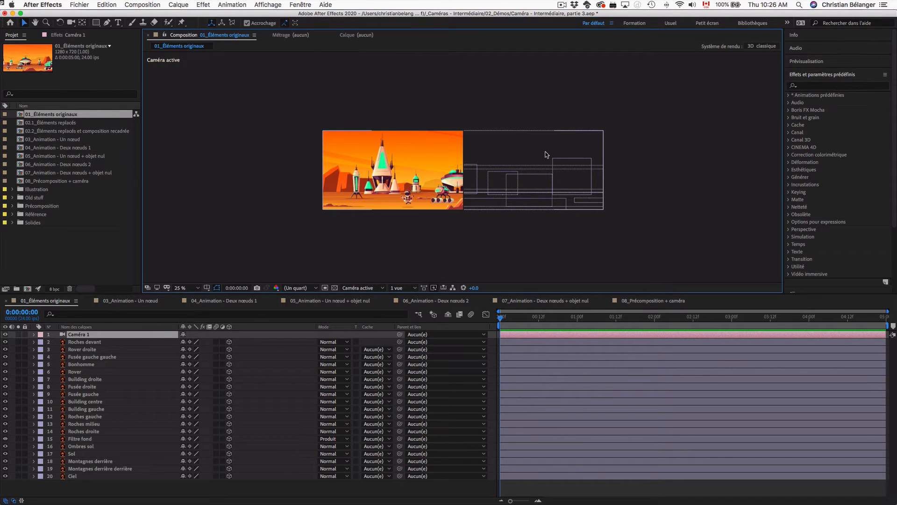
key(super+k)
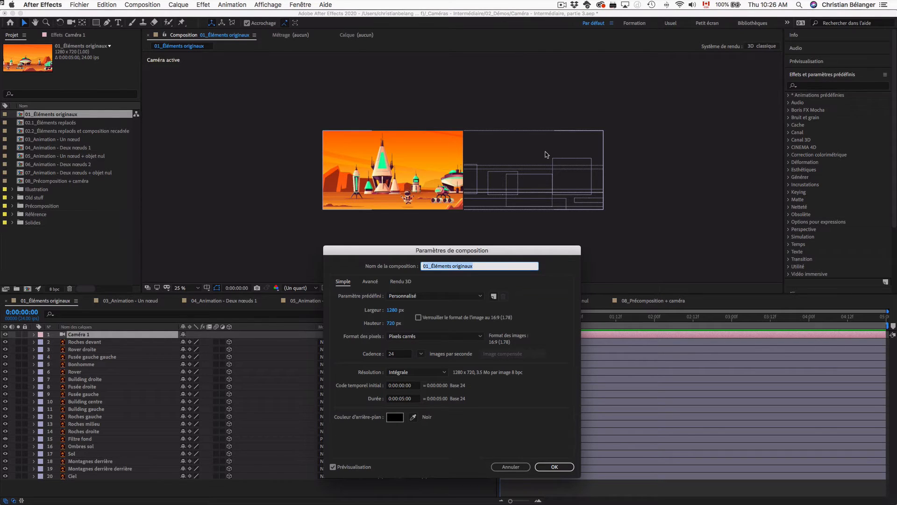
click(394, 311)
text(4000)
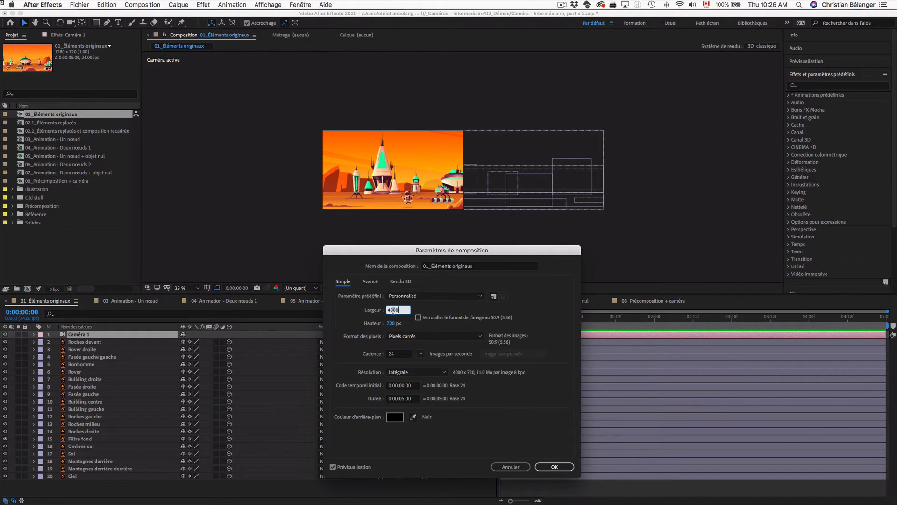
click(554, 466)
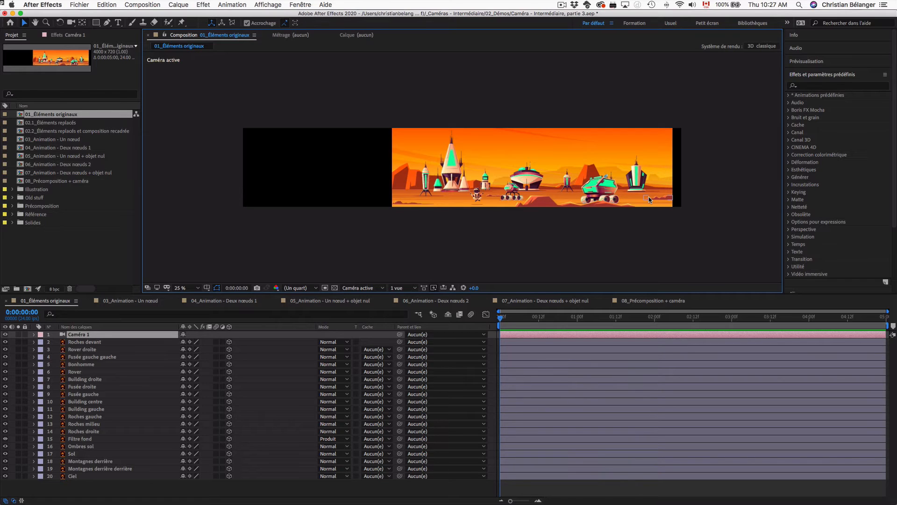
Try a composition width of 1280 px again and undo that change
key(super+k)
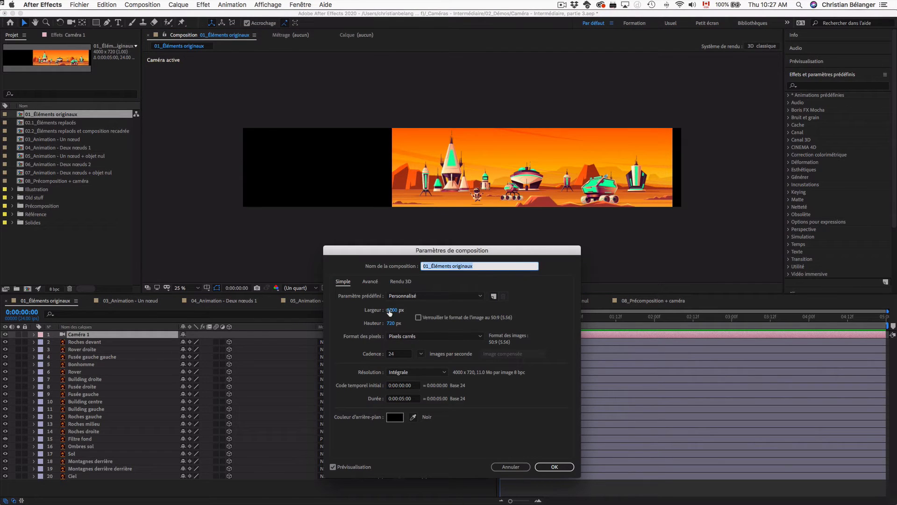
click(388, 310)
text(1280)
key(Return)
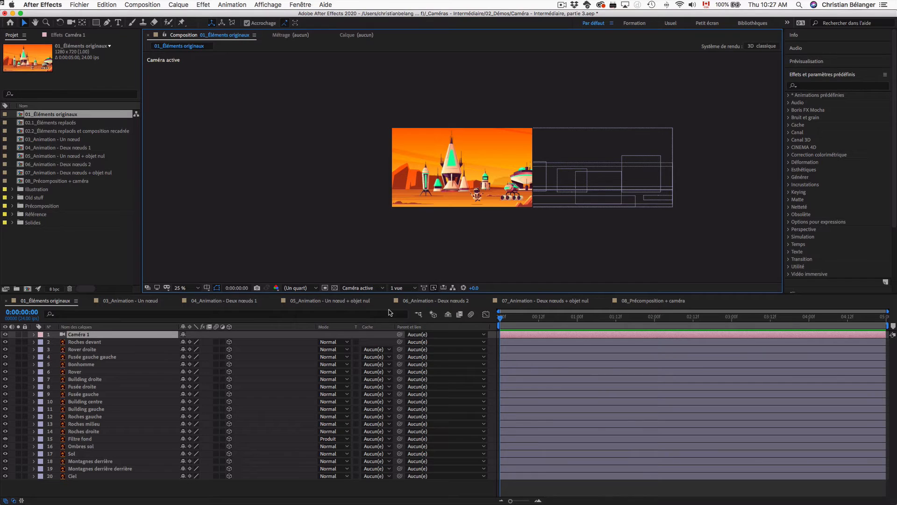
key(super+z)
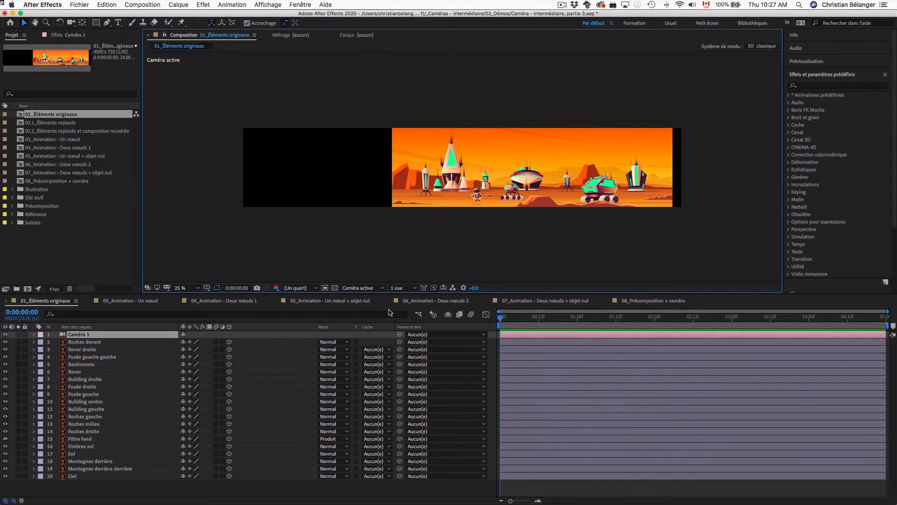
Precompose all illustration layers, from Roches devant to Ciel, into a new composition named Référence
key(period)
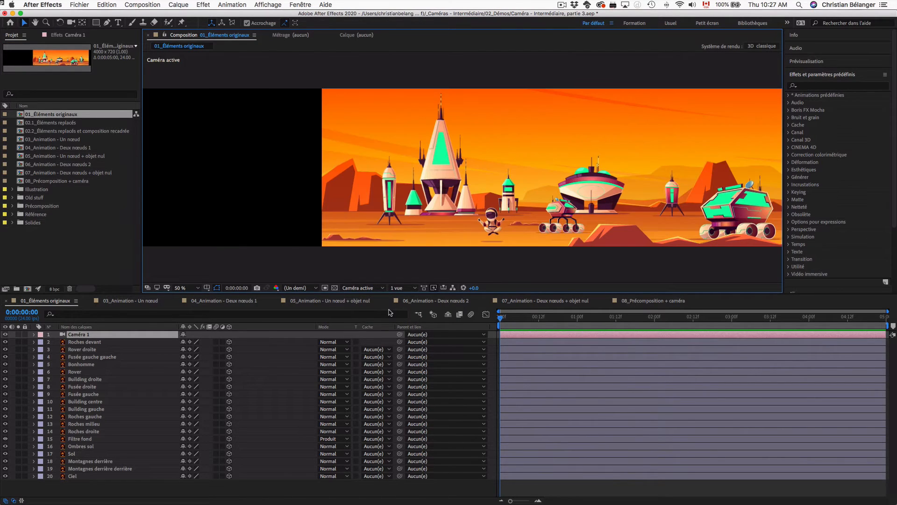
drag(510, 181, 456, 177)
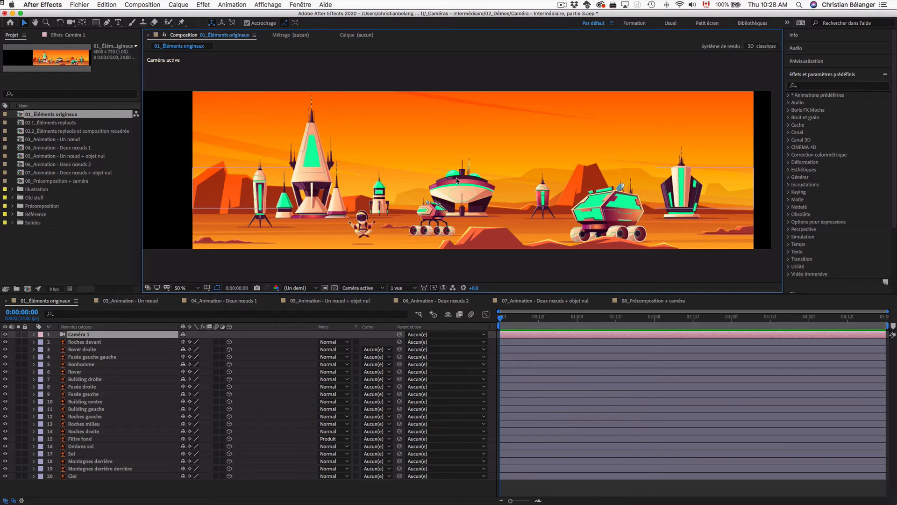
click(114, 342)
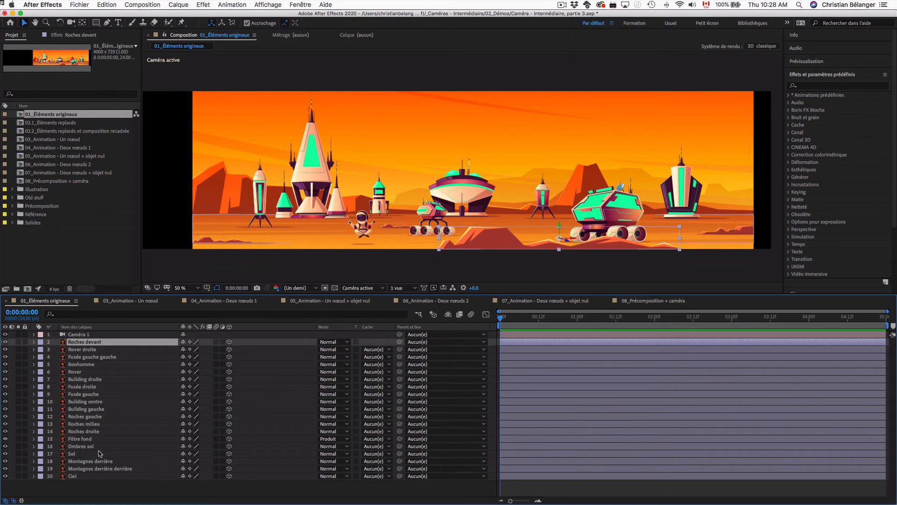
shift+click(98, 476)
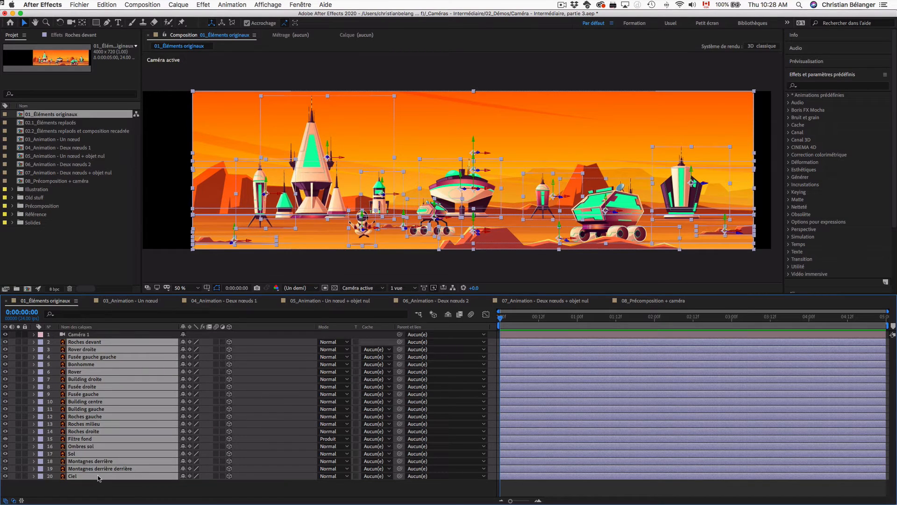
right_click(101, 391)
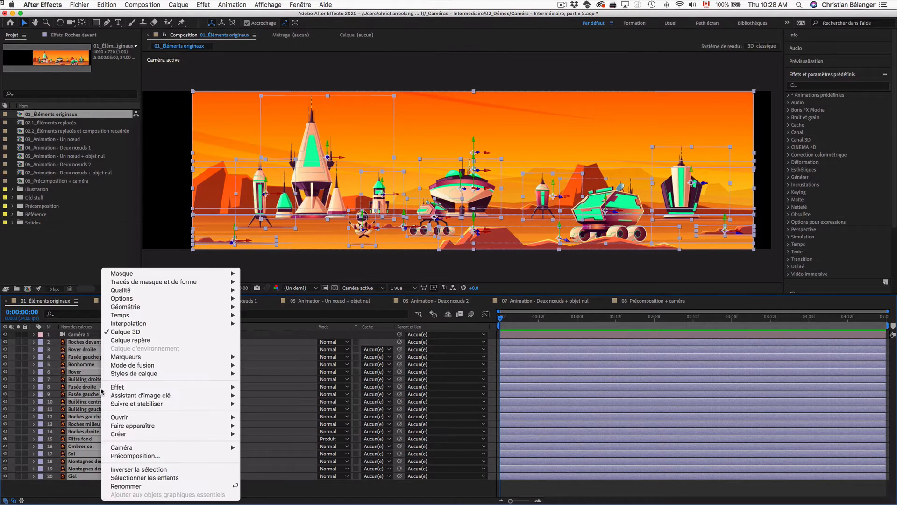
click(143, 455)
text(Référ)
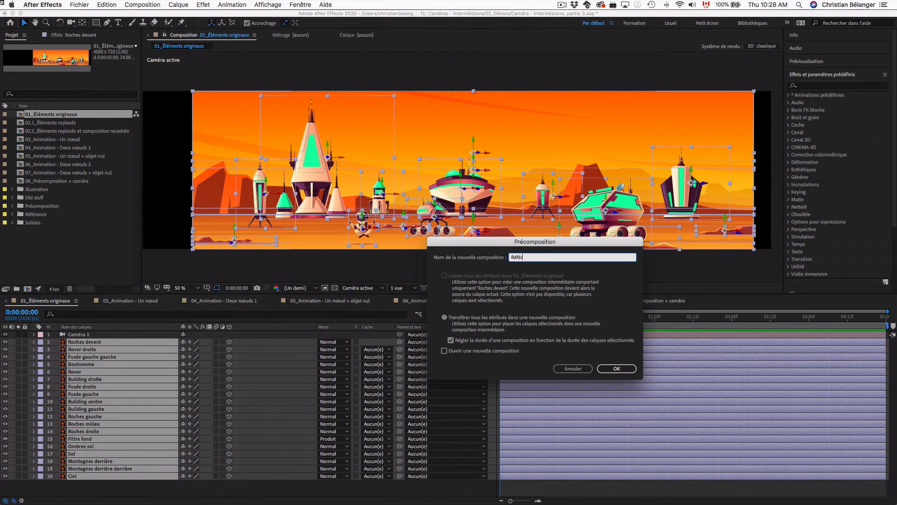
text(ence)
key(Return)
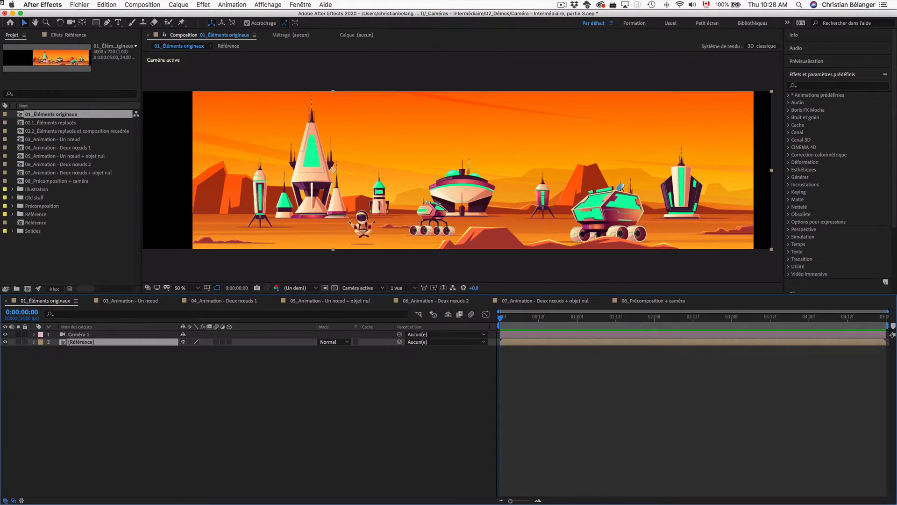
Paste the individual illustration layers back into the composition and move Caméra 1 and Référence above them
click(137, 455)
key(super+v)
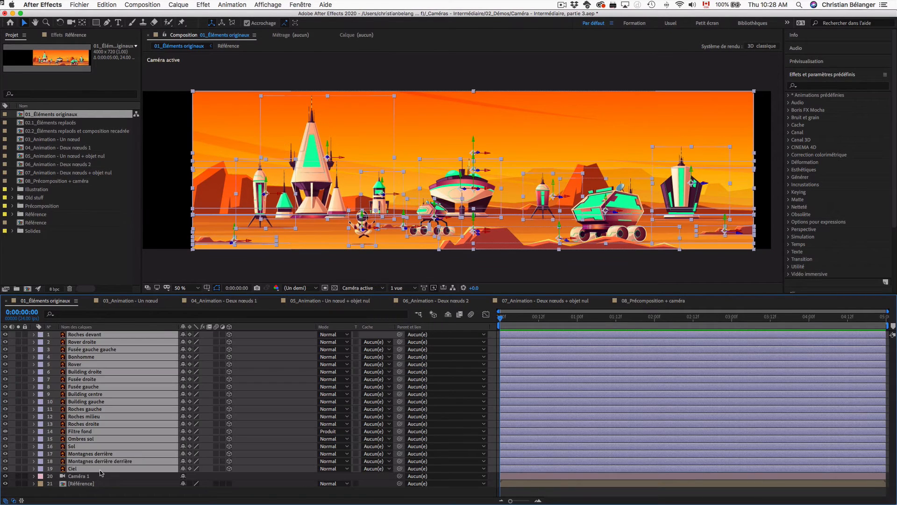
click(99, 476)
shift+click(93, 483)
drag(90, 478, 98, 334)
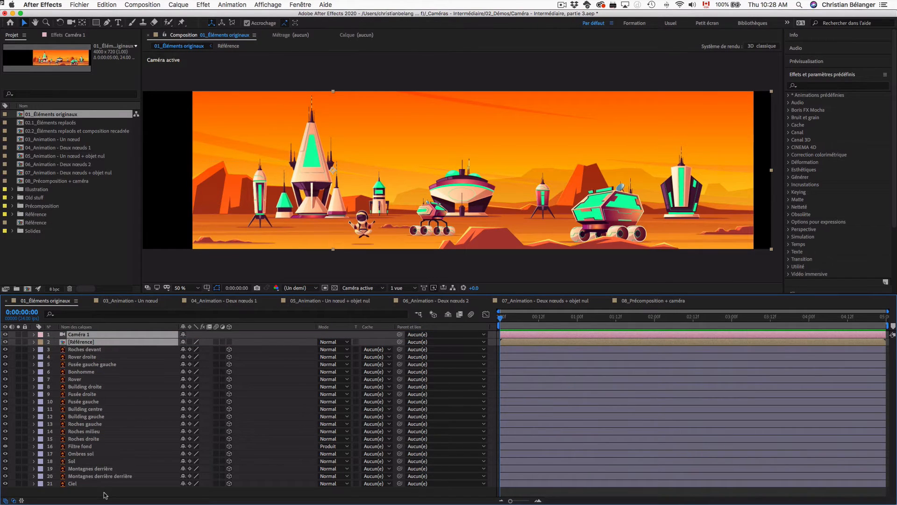
Set the Référence layer's blending mode to Produit and lock the layer
click(90, 343)
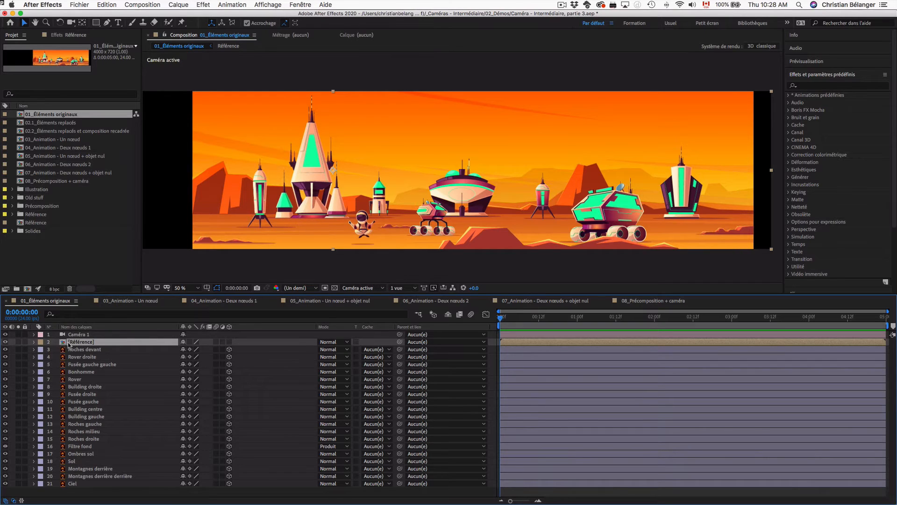
click(5, 342)
click(338, 343)
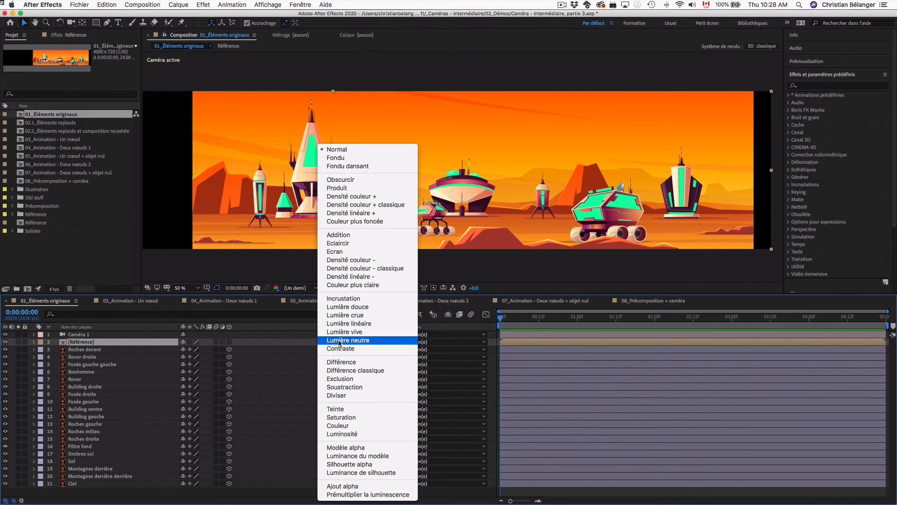
click(346, 188)
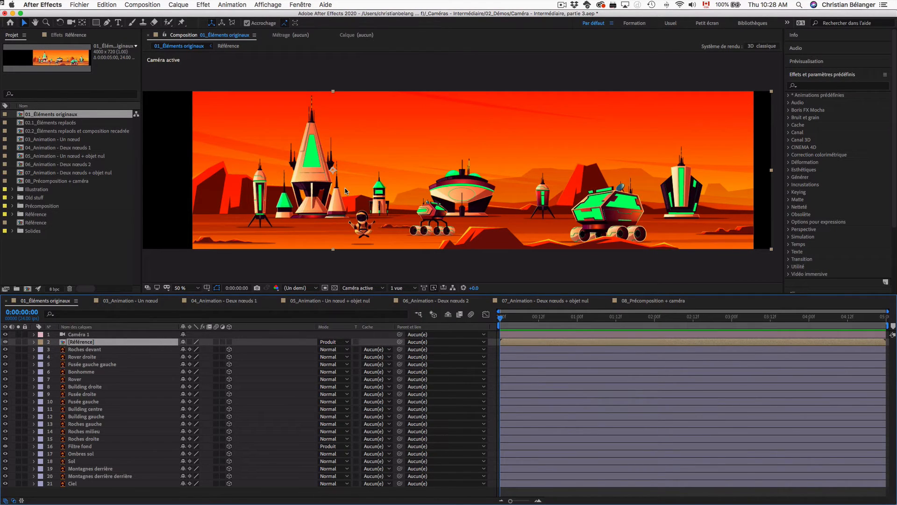
click(25, 342)
Hide all individual illustration layers below Référence, leaving only Roches devant shown and selected
drag(5, 349, 5, 387)
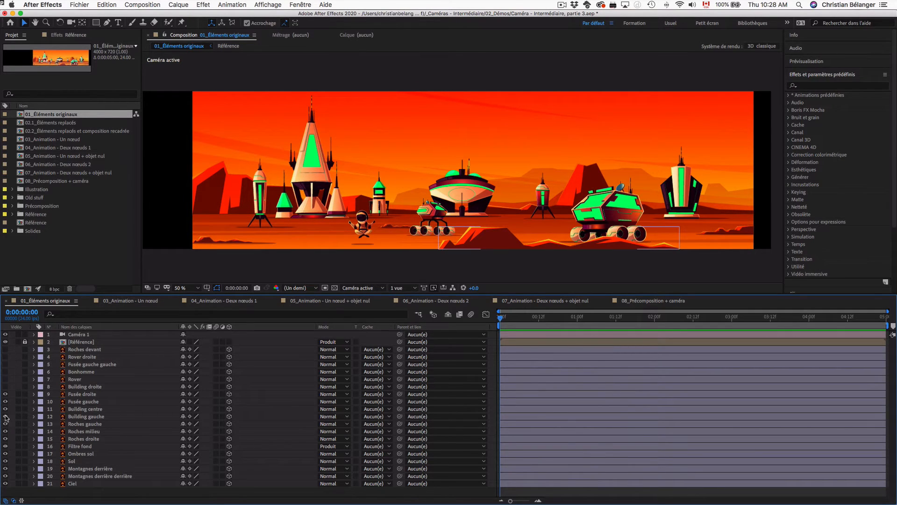
drag(5, 418, 5, 349)
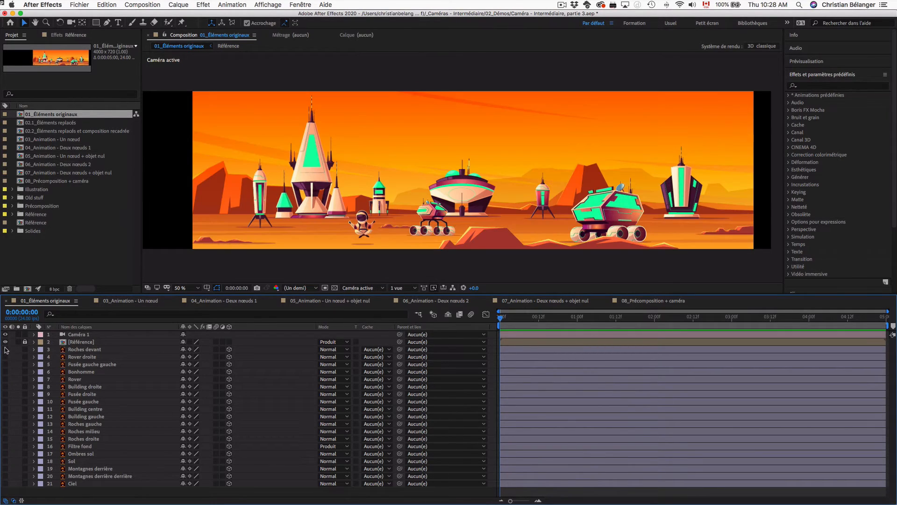
click(99, 351)
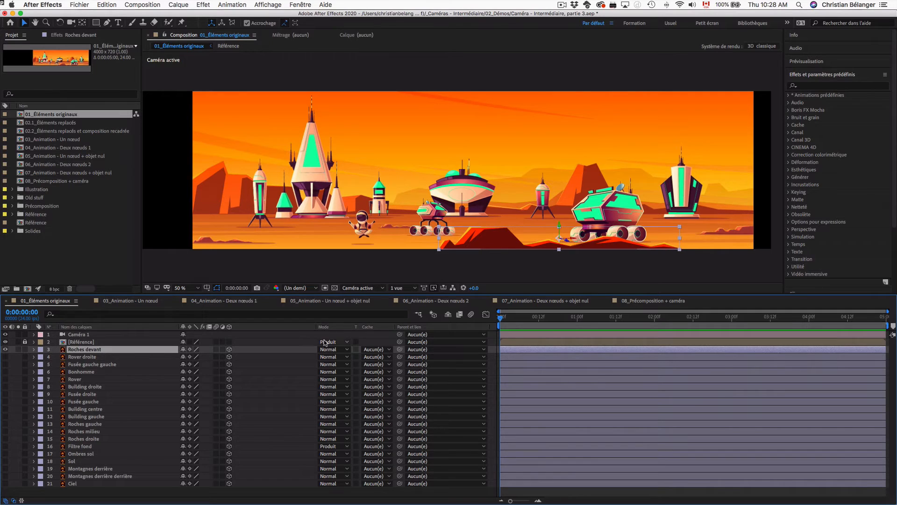
Split the composition viewer into two views, Haut and Caméra active, with the camera view at 25 %
click(401, 288)
click(408, 306)
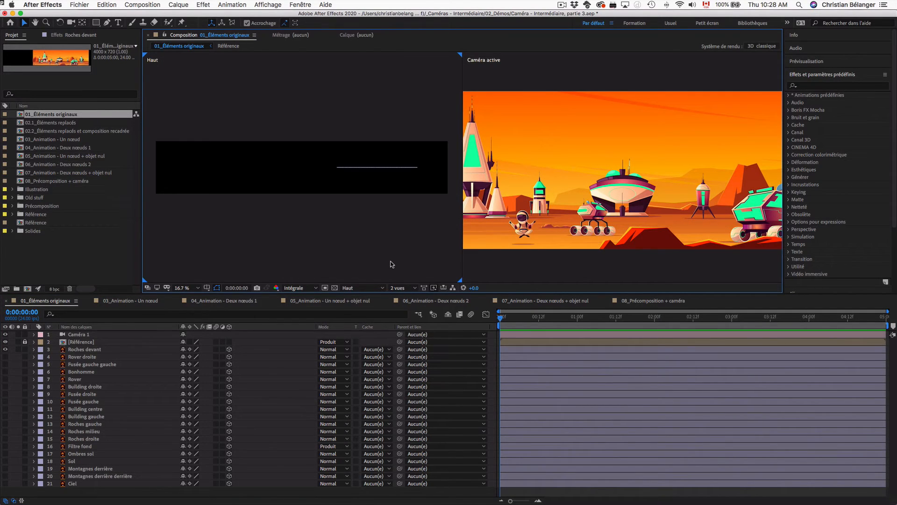
click(495, 270)
scroll(495, 271, down, 2)
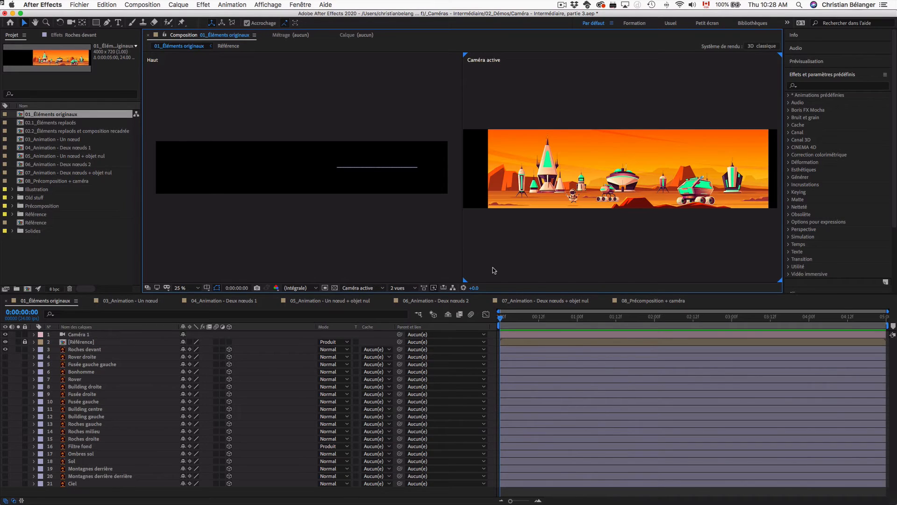
Bring Roches devant closer to the camera by setting its Z position to -280
click(88, 351)
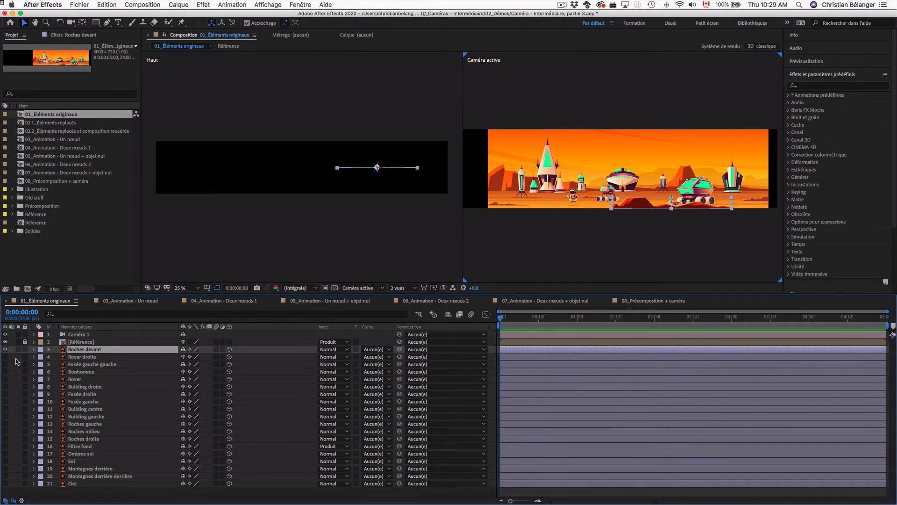
key(p)
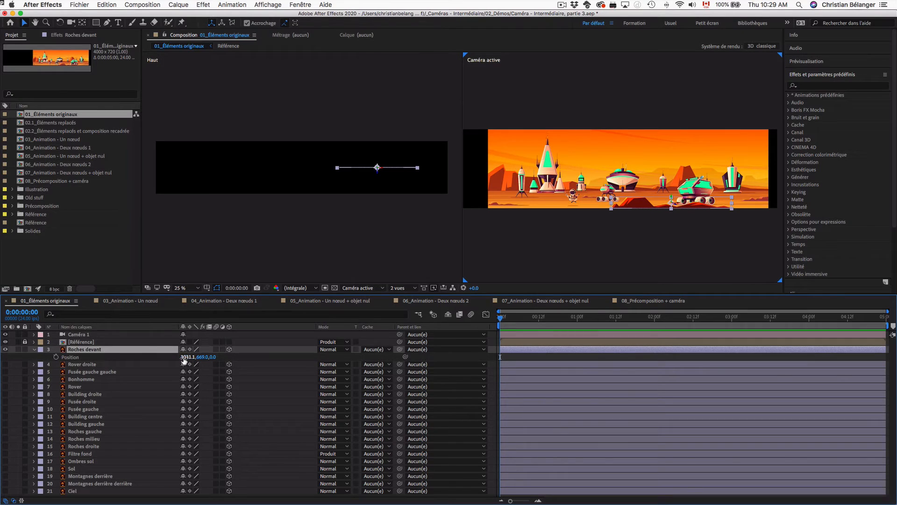
drag(213, 356, 201, 357)
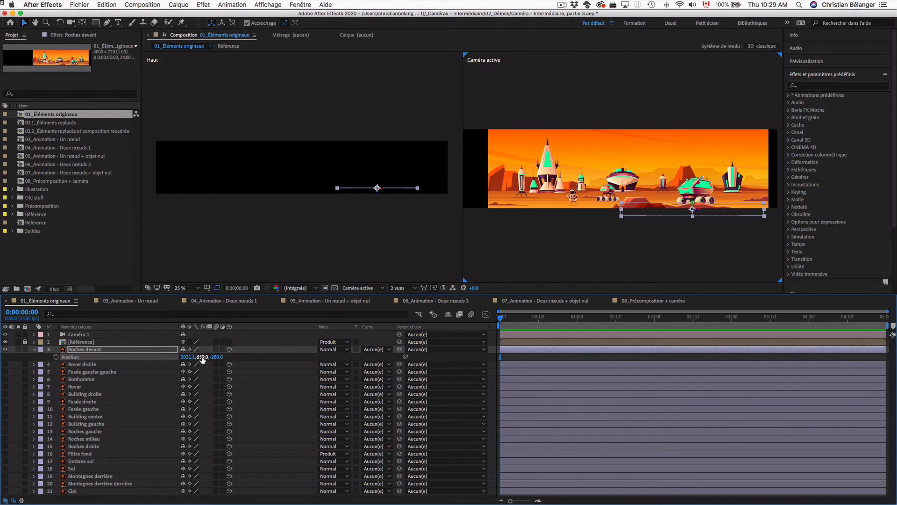
click(34, 349)
Show the Rover droite layer and set its Z position to -210
click(93, 357)
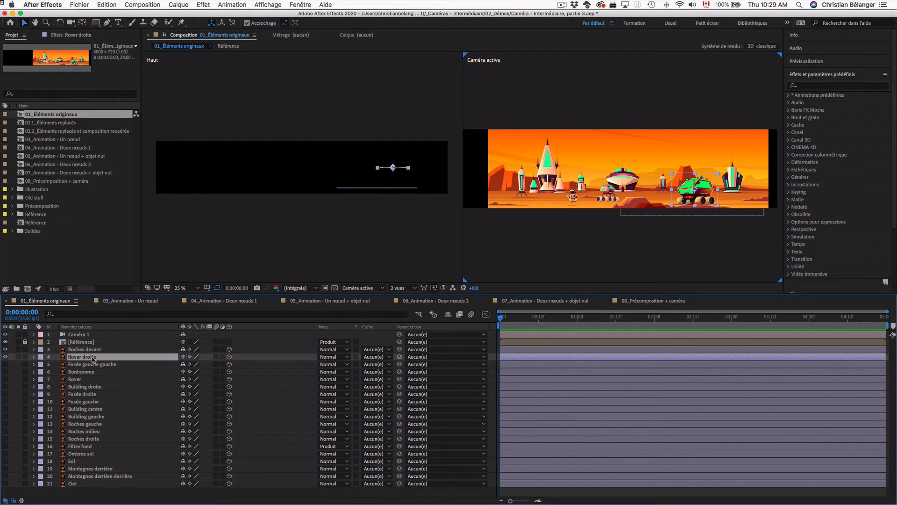
key(p)
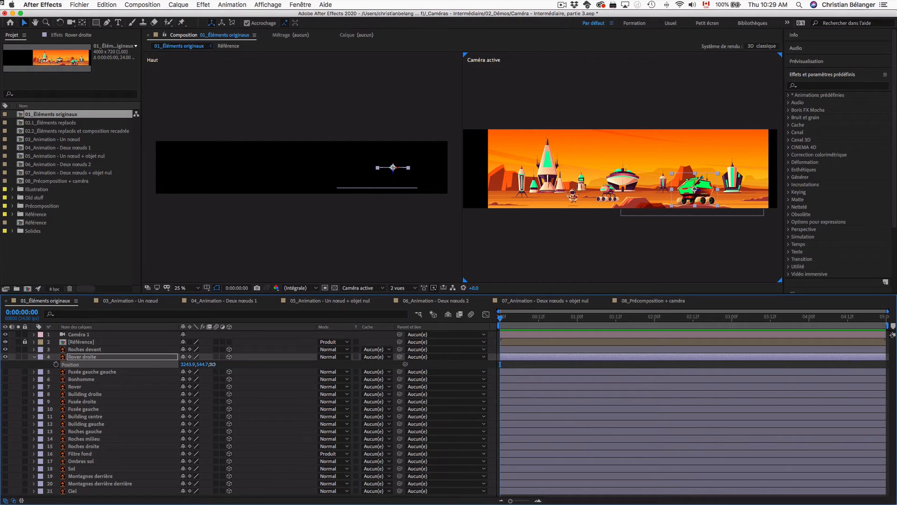
drag(212, 364, 208, 364)
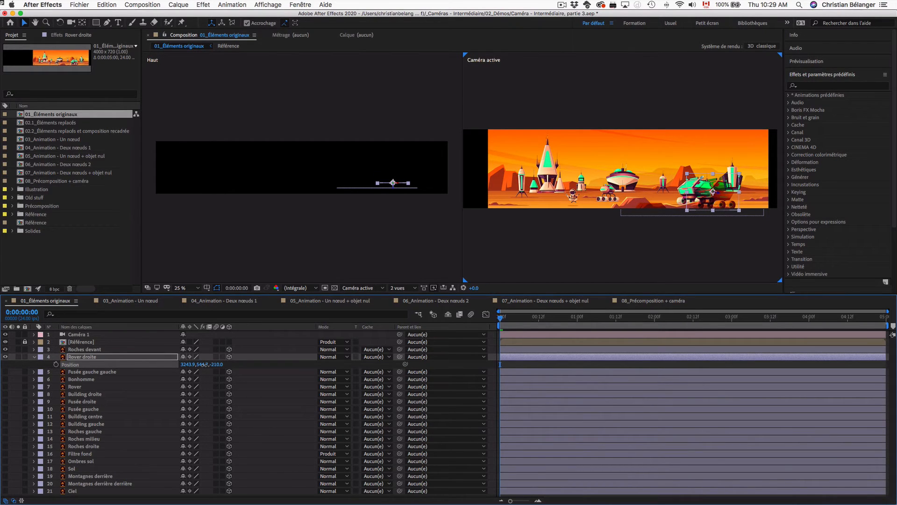
click(38, 356)
click(168, 358)
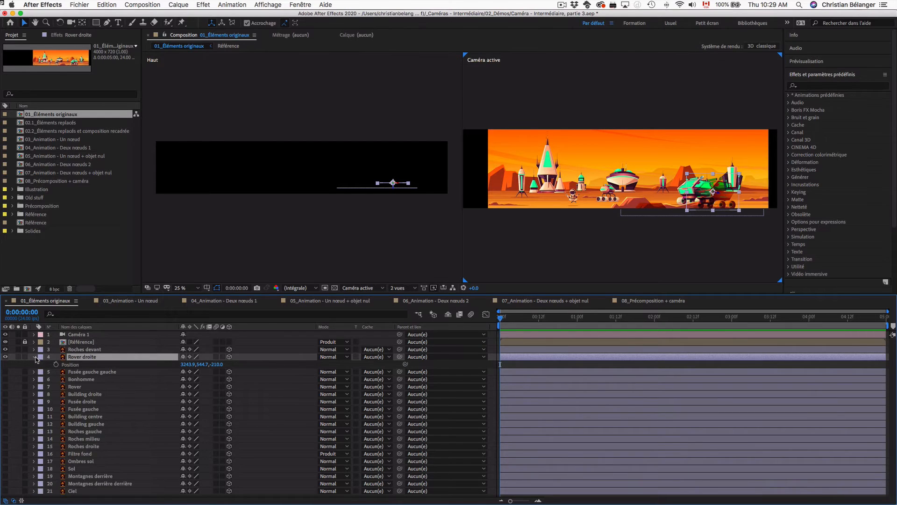
click(35, 357)
Show the Fusée gauche gauche layer and set its Z position to -210
click(77, 364)
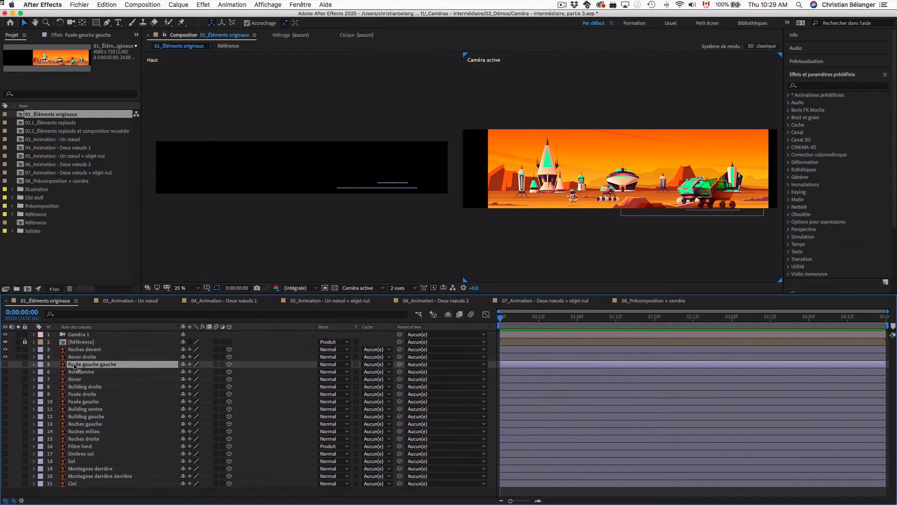
click(6, 364)
key(p)
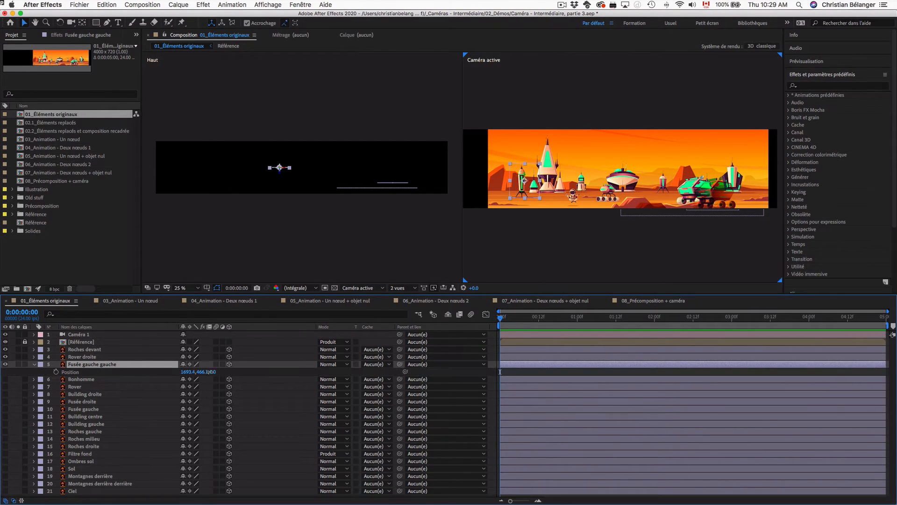
drag(209, 372, 204, 372)
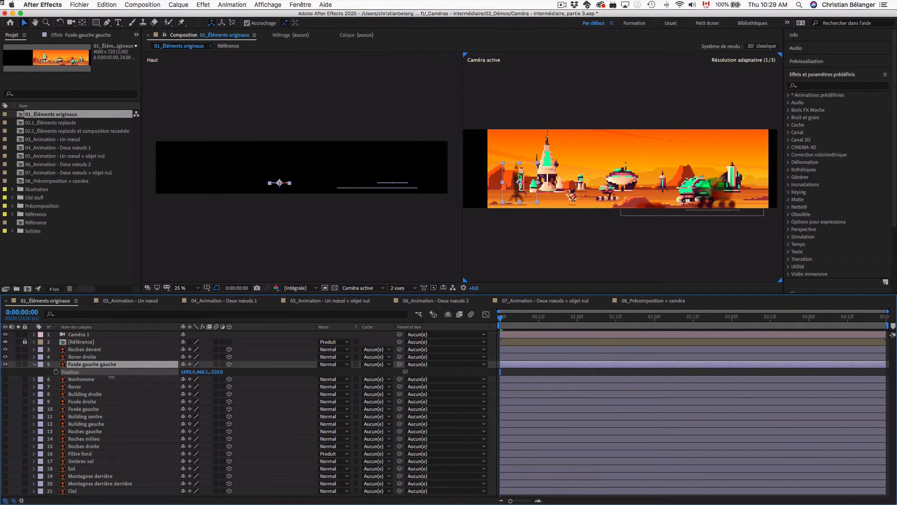
click(34, 364)
Show the Bonhomme layer and set its Z position to -210
click(5, 372)
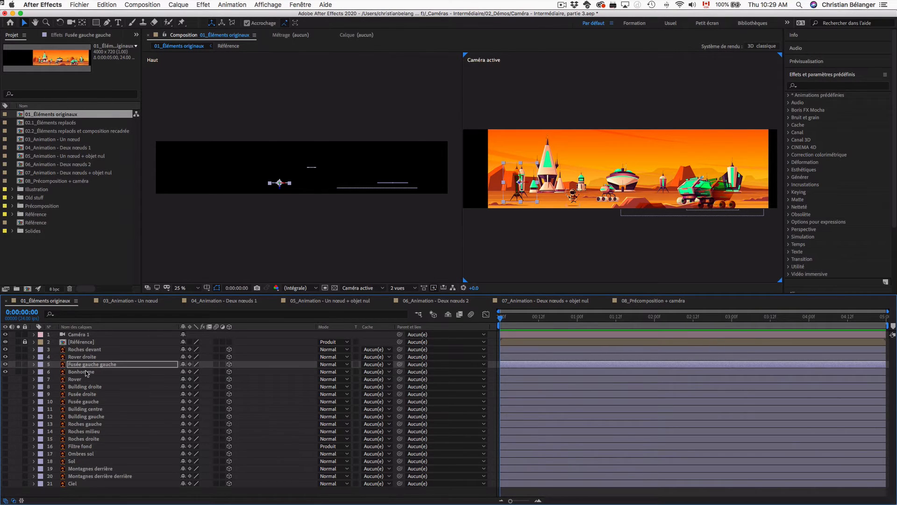
click(84, 372)
click(35, 371)
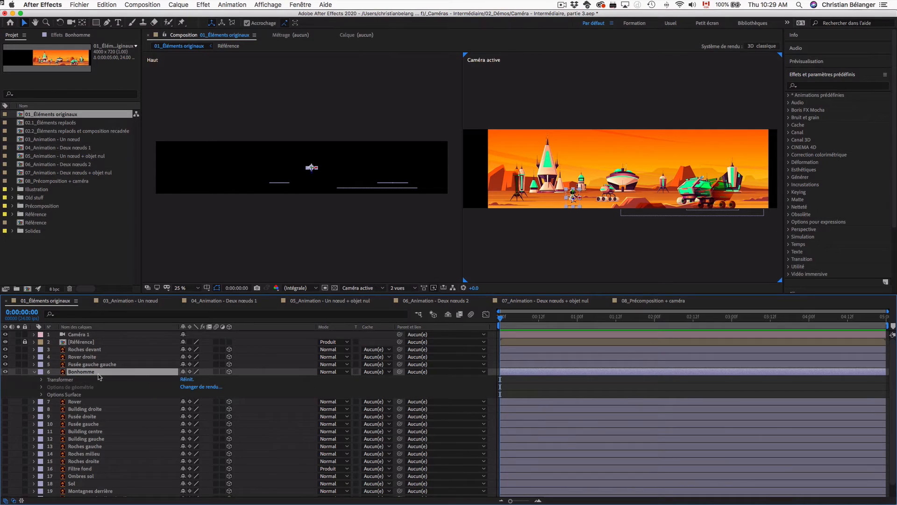
key(p)
drag(213, 379, 204, 379)
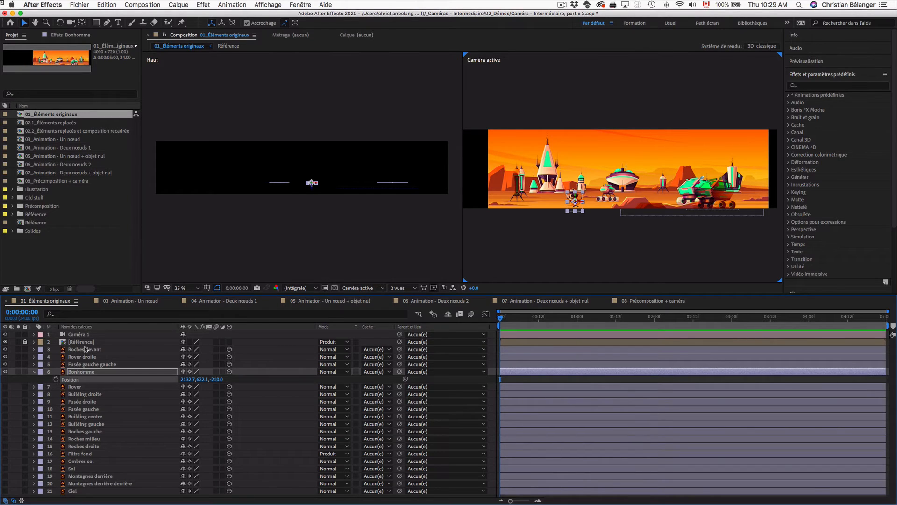
click(35, 372)
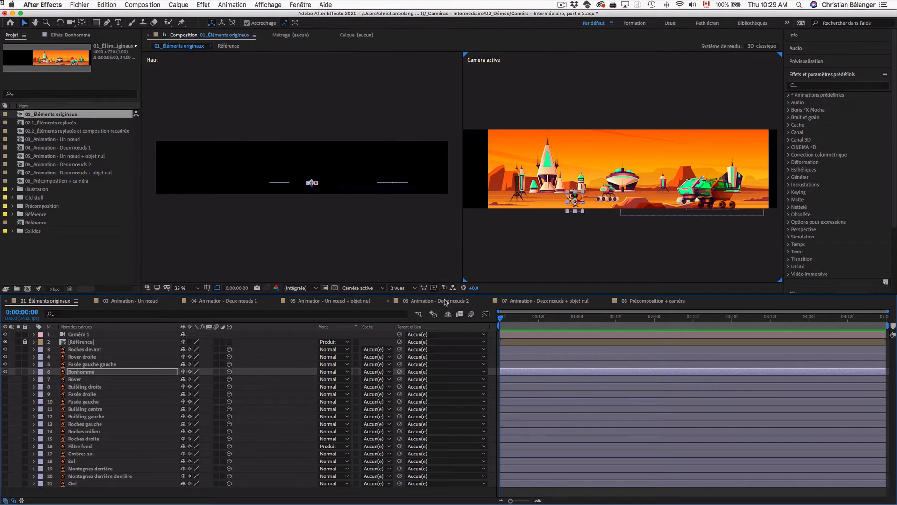
Return the viewer to a single active camera view, enlarged to 100 % around the astronaut
click(402, 289)
click(406, 303)
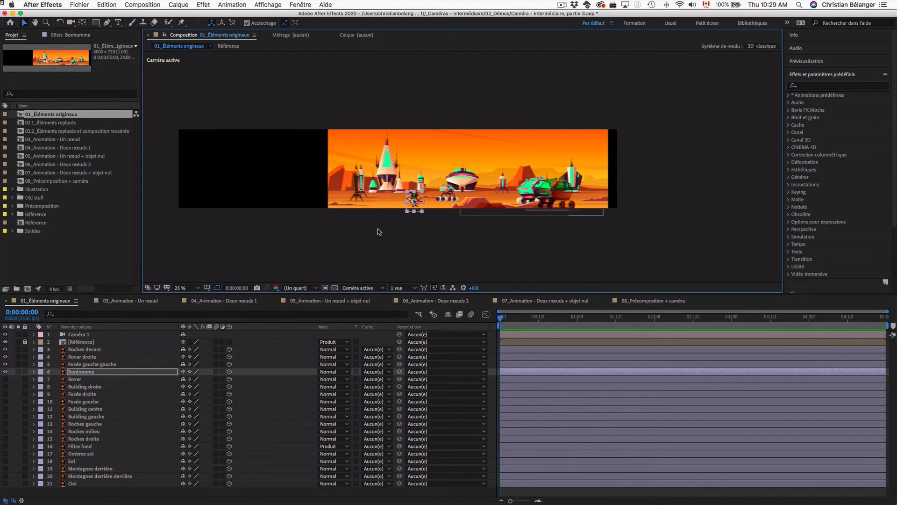
scroll(378, 228, up, 4)
drag(351, 233, 417, 156)
key(v)
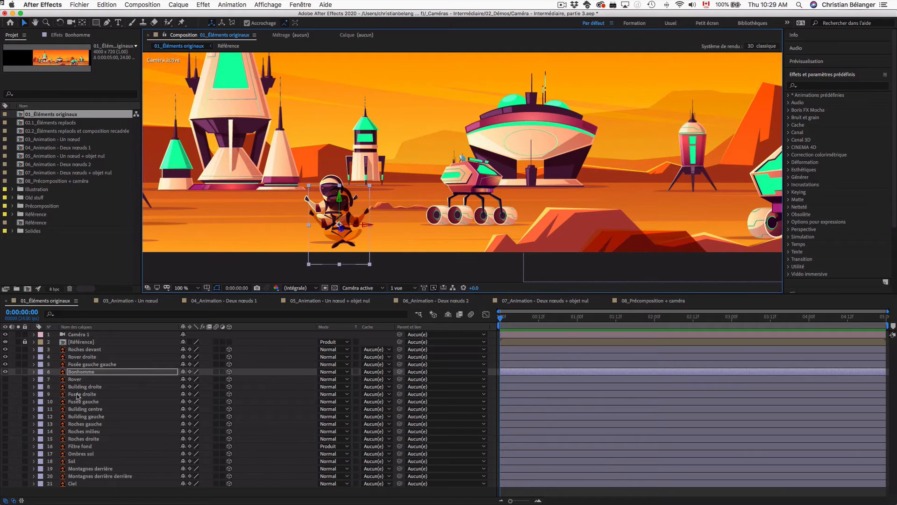
Scale the Bonhomme layer to 86 % and move it to X 2115.7, Y 589.1 over the reference astronaut
click(104, 373)
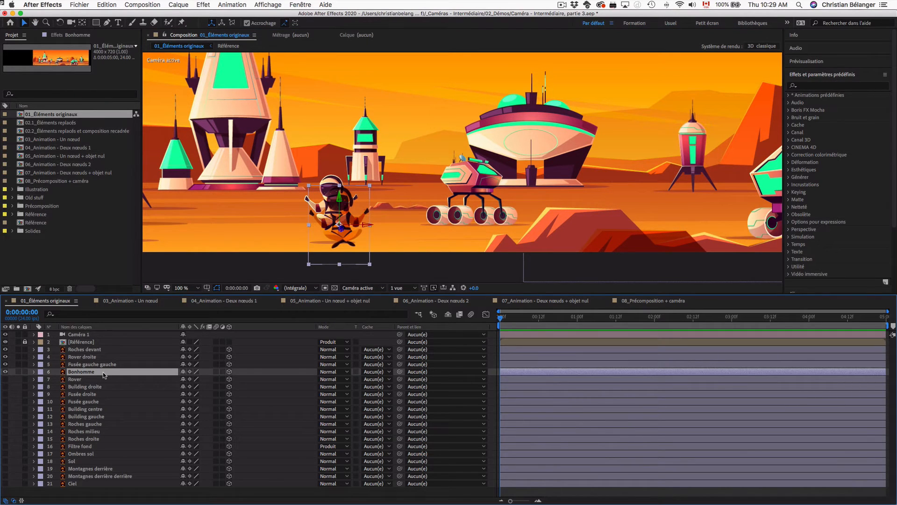
key(p)
key(shift+s)
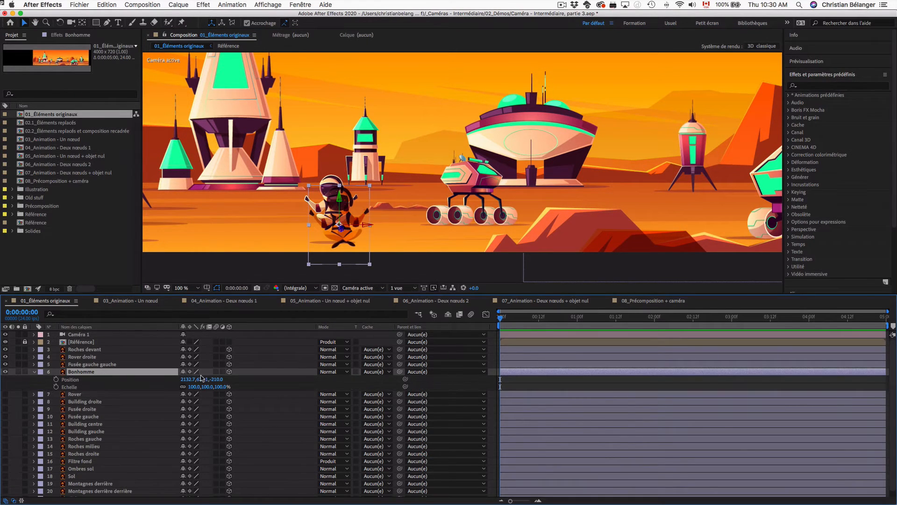
mouse_move(190, 381)
mouse_down()
mouse_move(205, 387)
mouse_move(187, 380)
mouse_move(200, 379)
mouse_move(200, 387)
mouse_up()
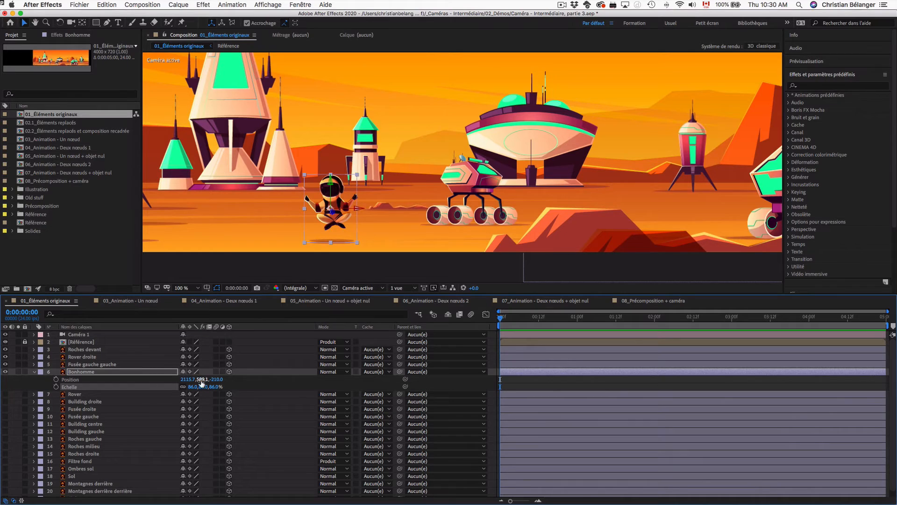
Fine-tune the Bonhomme layer's position to X 2116.7 and Y 587.1 against the reference
click(201, 380)
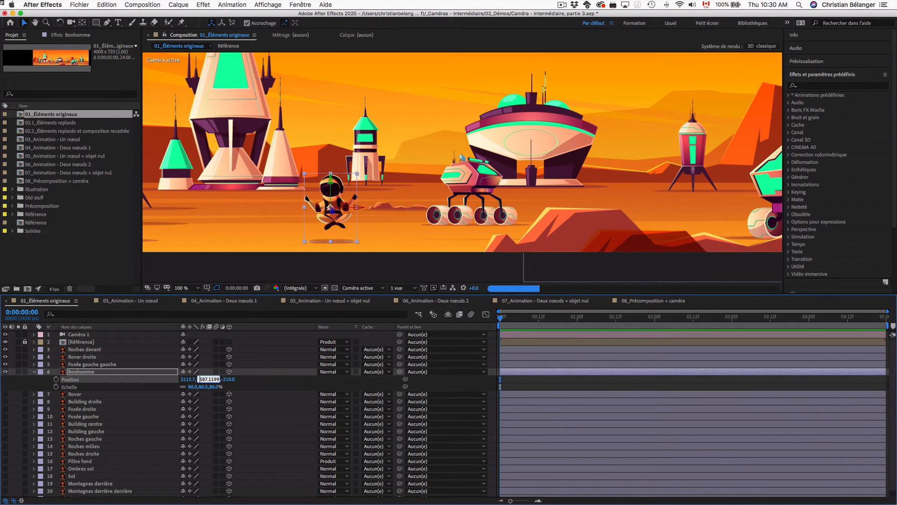
click(188, 380)
key(Down)
key(Down)
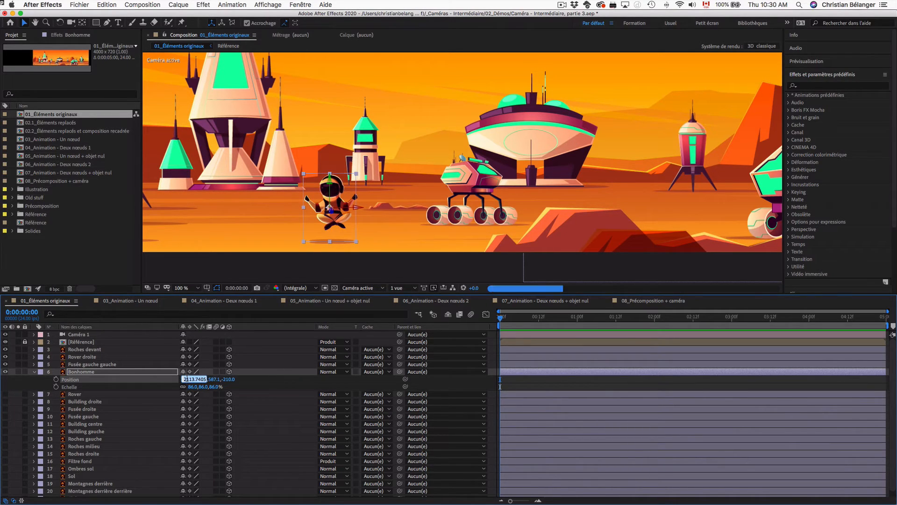
key(Up)
key(Up)
key(Up)
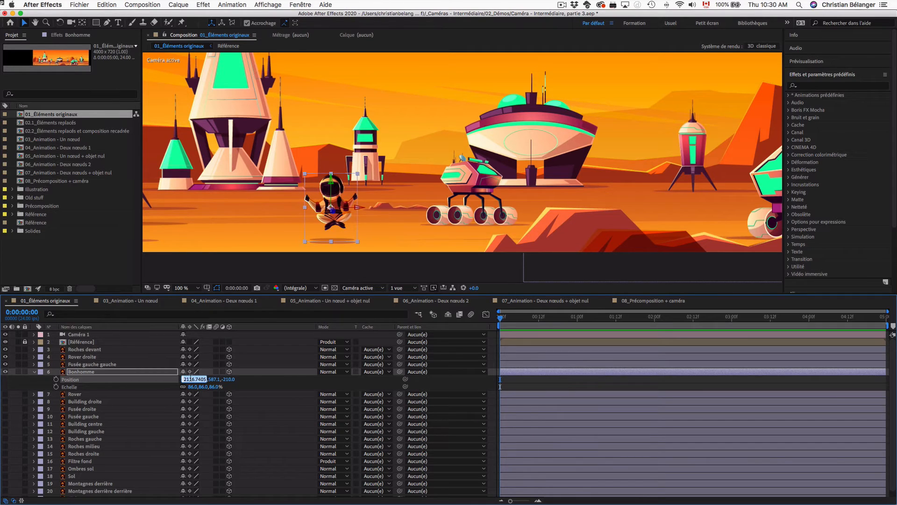
Set the Bonhomme layer's Z position to -218
click(214, 376)
key(Up)
key(Down)
key(Down)
key(Down)
key(Down)
key(Down)
key(Down)
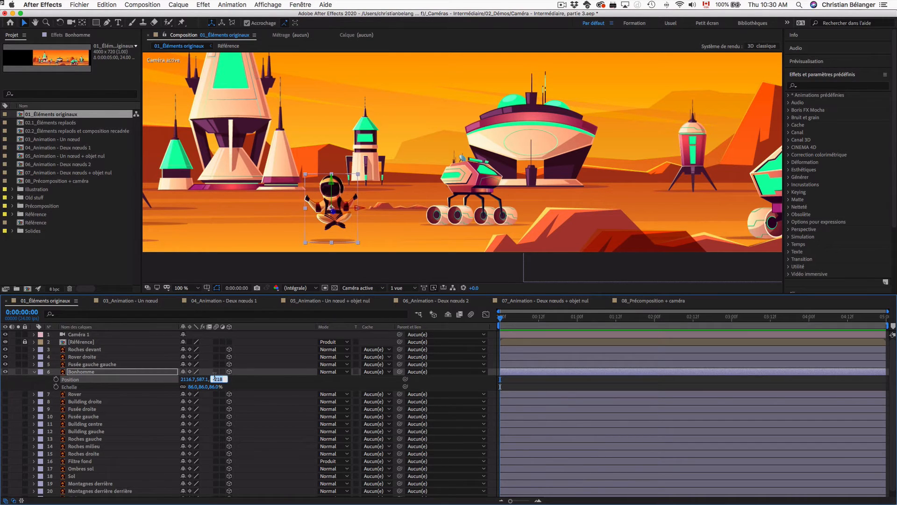
Set the Bonhomme layer's scale to 89 % and collapse its properties
click(204, 386)
key(Up)
key(Up)
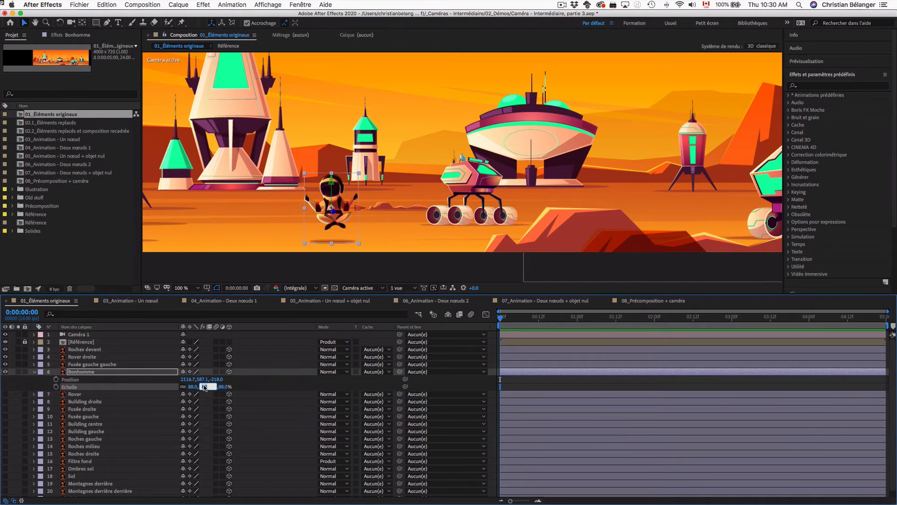
key(Up)
click(142, 373)
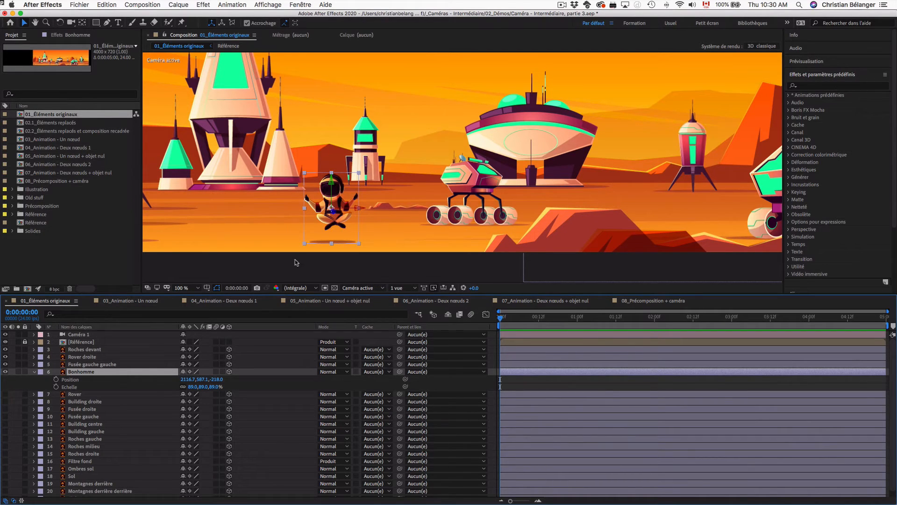
click(33, 371)
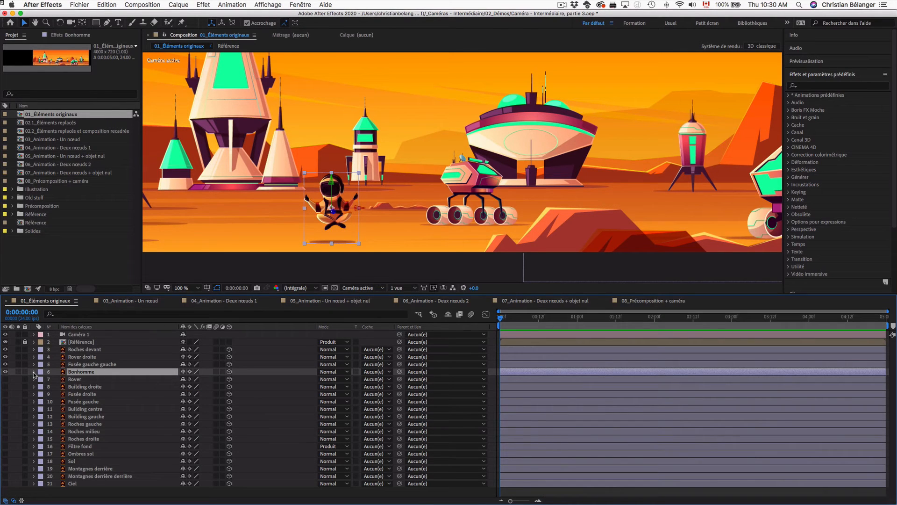
Compare the shown layers with the reference across the whole composition, closing in on the front rocks at 200 %
click(198, 270)
key(comma)
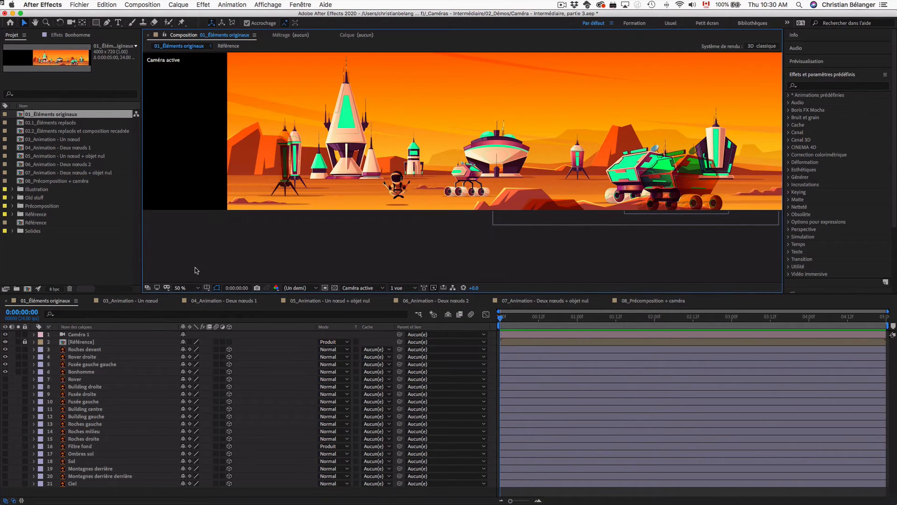
key(comma)
click(97, 343)
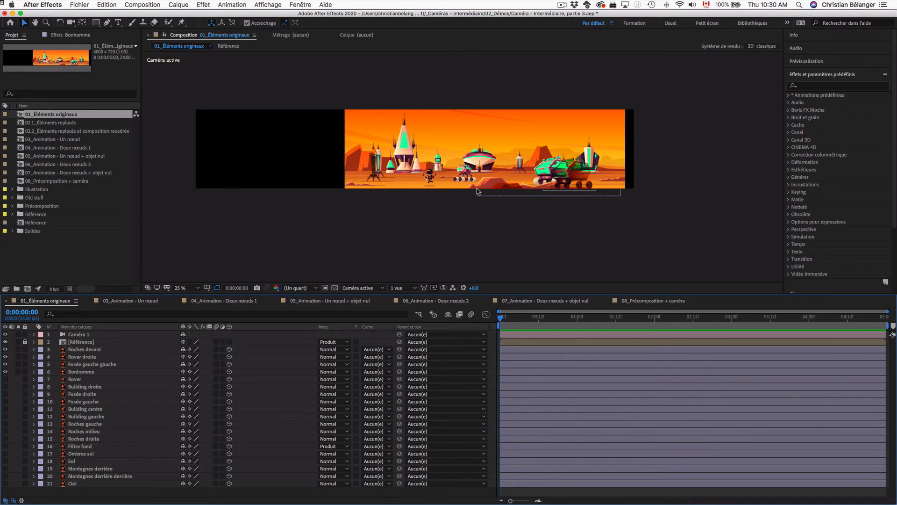
click(566, 178)
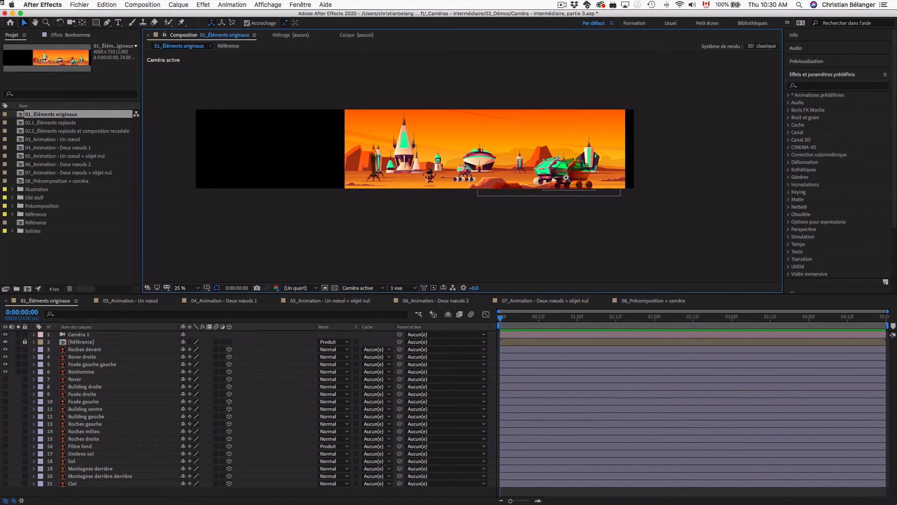
click(542, 187)
scroll(542, 186, up, 2)
key(z)
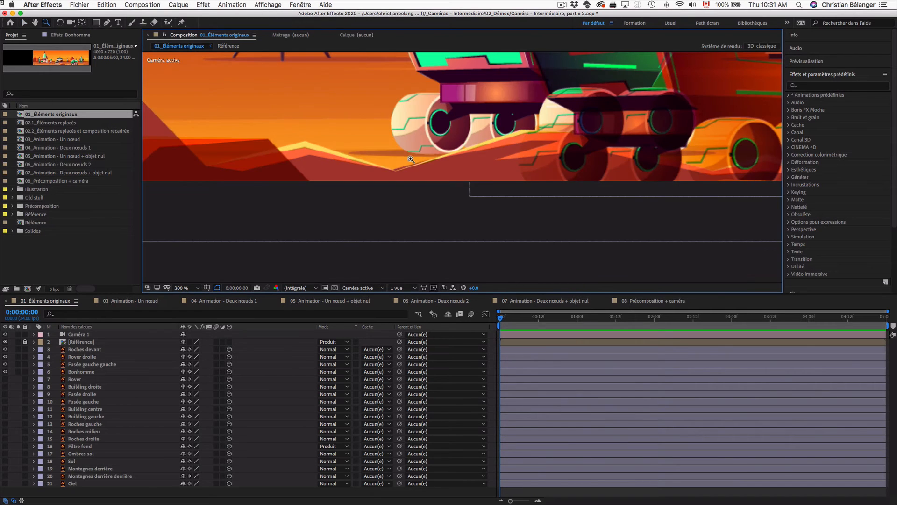
key(h)
drag(410, 160, 668, 260)
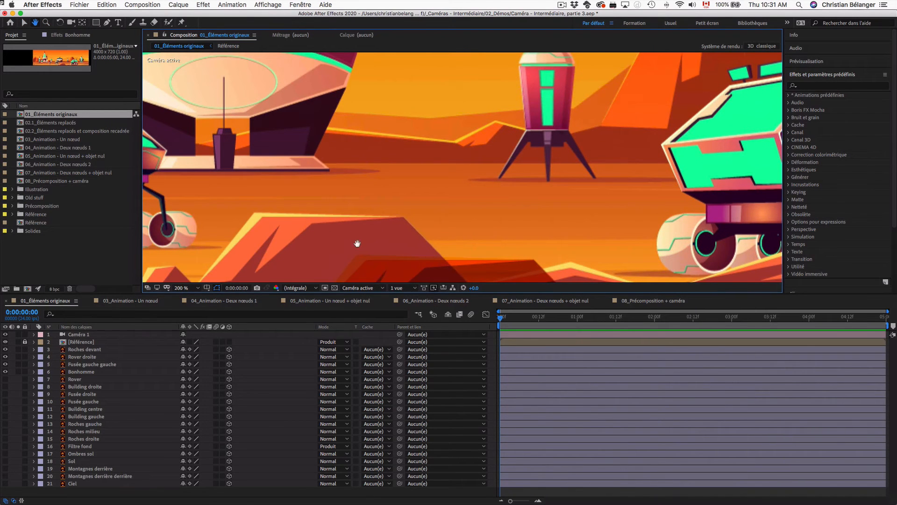
drag(364, 156, 438, 131)
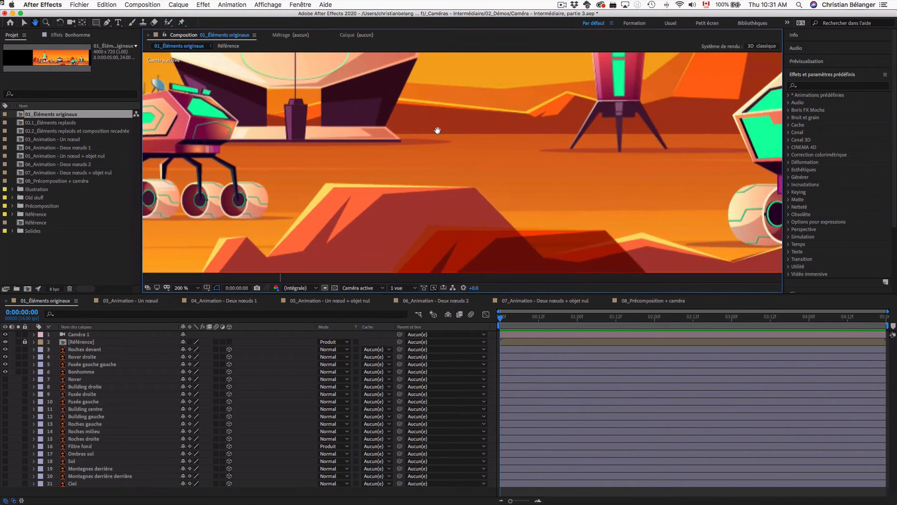
drag(571, 202, 579, 183)
key(z)
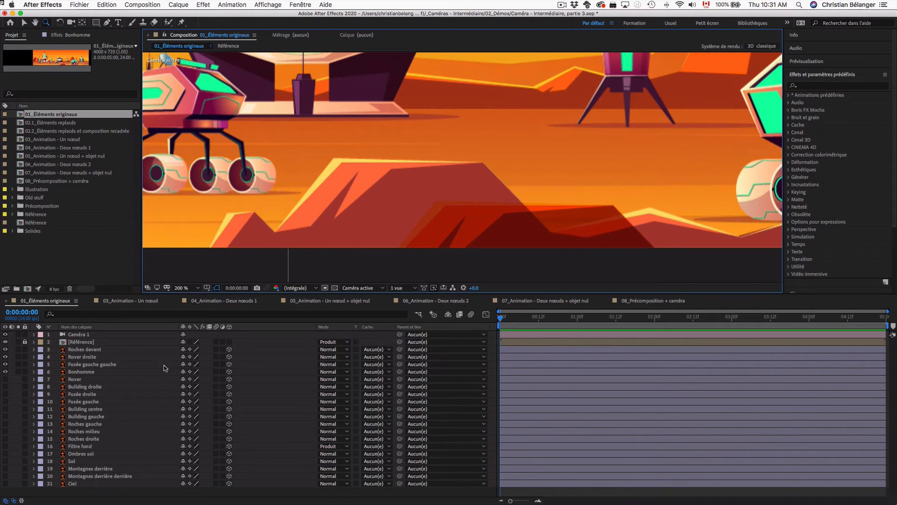
Scale the Roches devant layer to 88 % and move it to X 2876.1, Y 616 over the reference rocks
click(81, 350)
key(p)
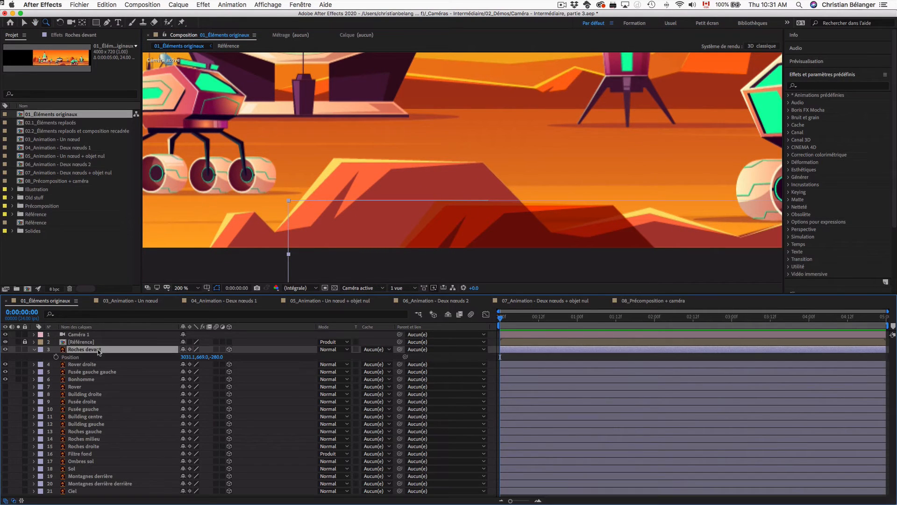
key(shift+a)
key(shift+a)
key(shift+s)
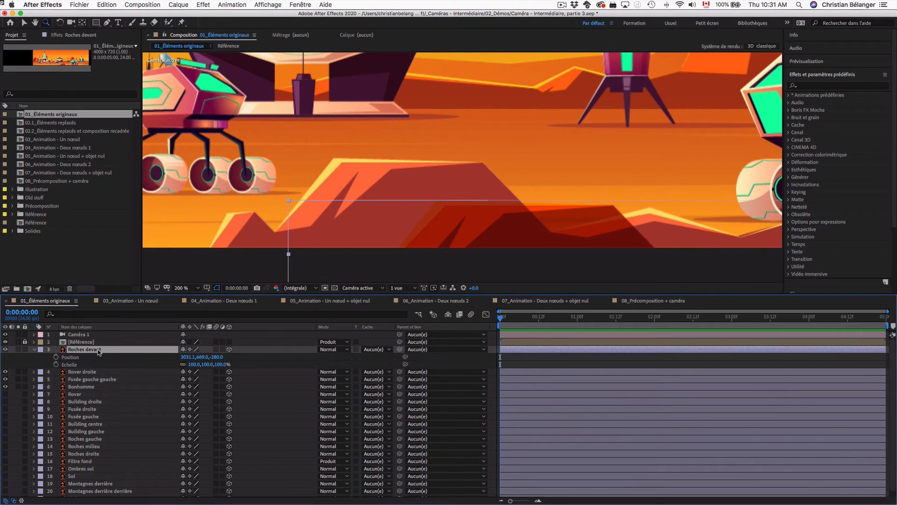
click(118, 358)
drag(188, 358, 144, 356)
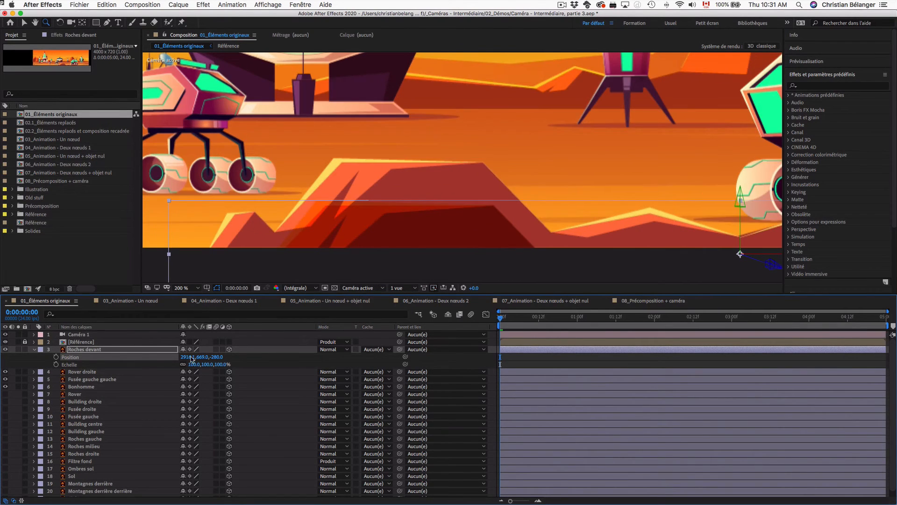
drag(203, 358, 171, 357)
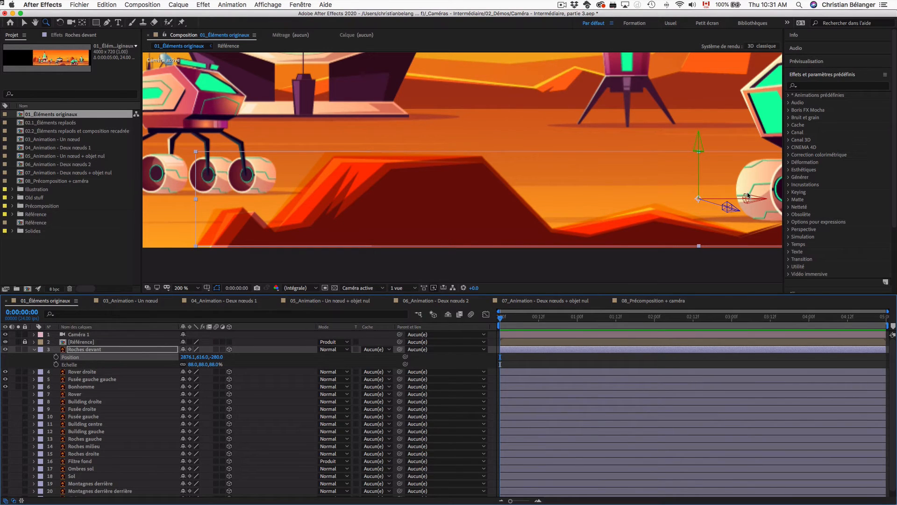
Undo the scale and position changes on the Roches devant layer
key(comma)
key(comma)
key(space)
drag(508, 157, 527, 215)
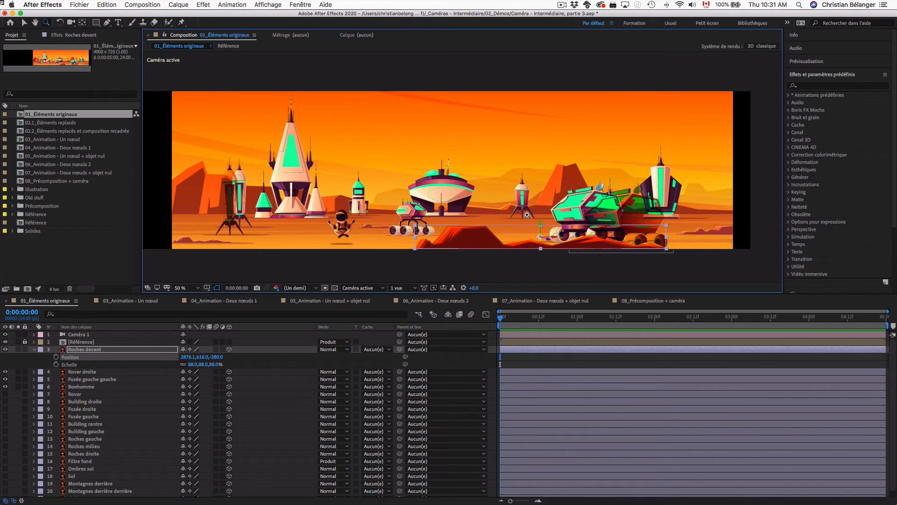
key(super+z)
key(super+z)
key(super+z)
key(super+z)
key(super+z)
key(super+z)
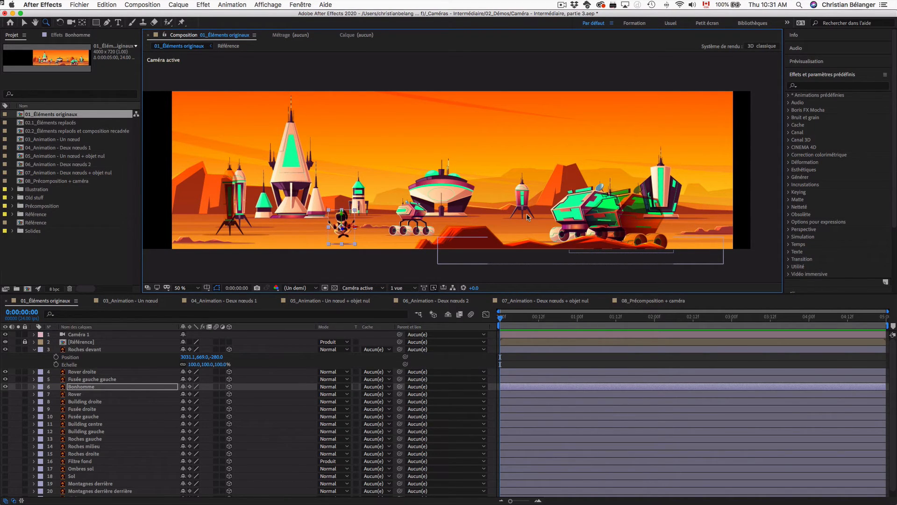
Undo all scale, position and depth changes on the Bonhomme layer, back to when it was hidden
key(super+z)
key(super+z)
key(super+z)
key(super+z)
key(super+z)
key(super+z)
key(super+z)
key(super+z)
key(super+z)
key(super+z)
key(super+z)
key(super+z)
key(super+z)
key(super+z)
key(super+z)
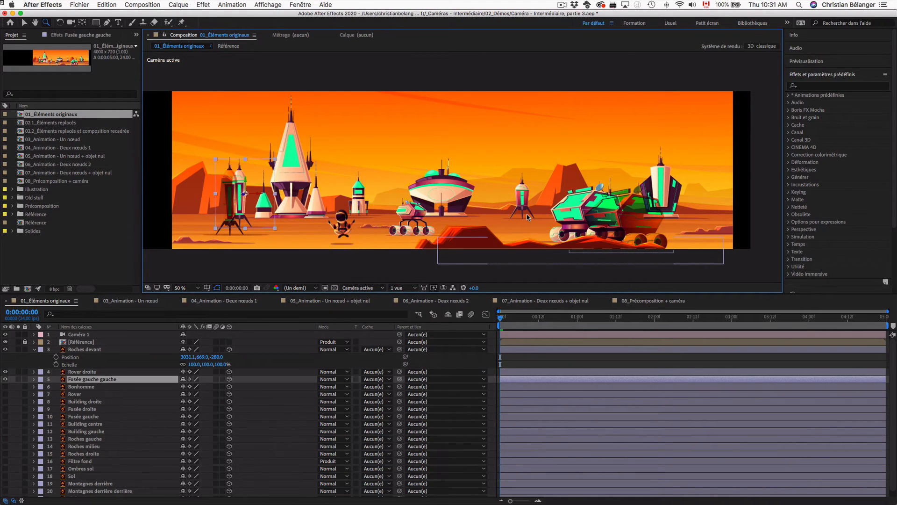
Undo everything back to before the Référence precomposition was added, keeping Caméra 1 and the 4000 px wide composition
key(super+z)
key(super+z)
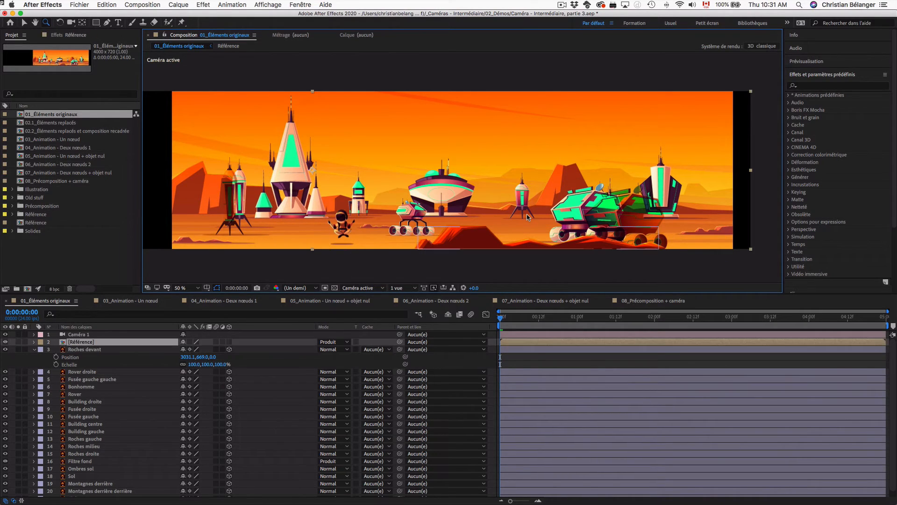
key(super+z)
key(super+z)
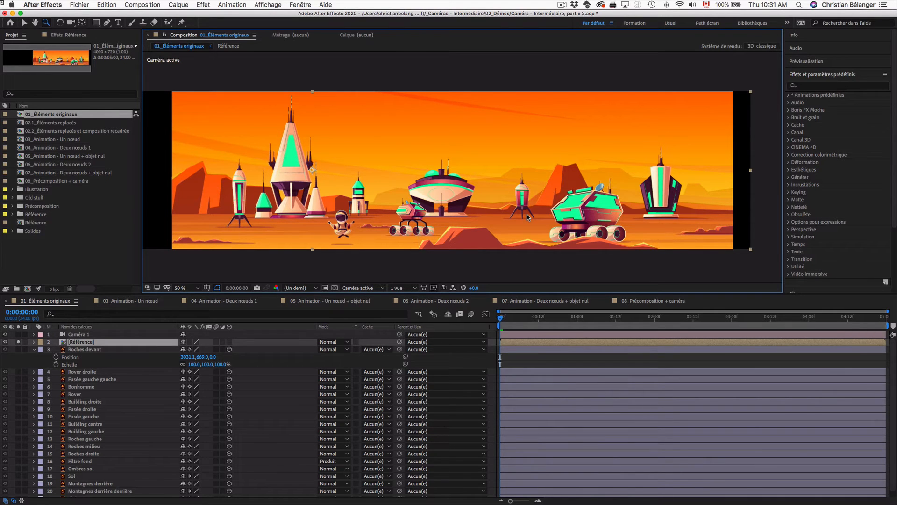
key(super+z)
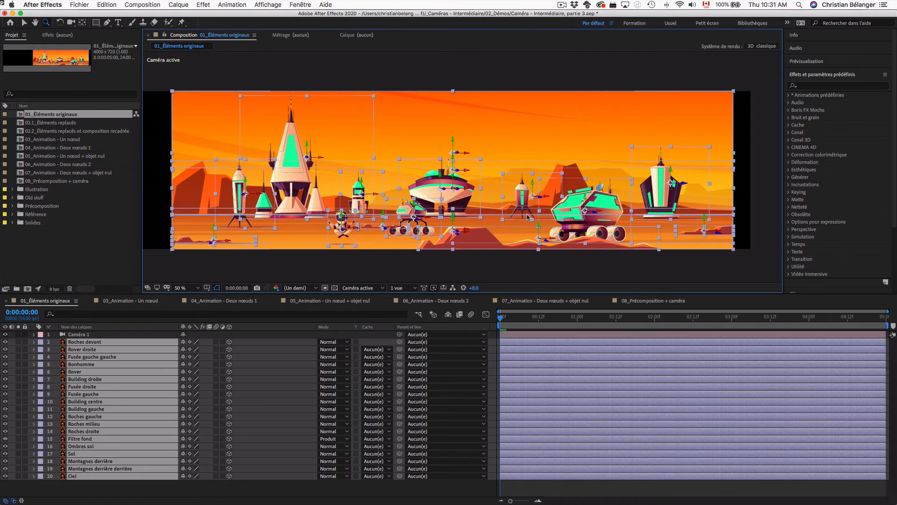
key(super+z)
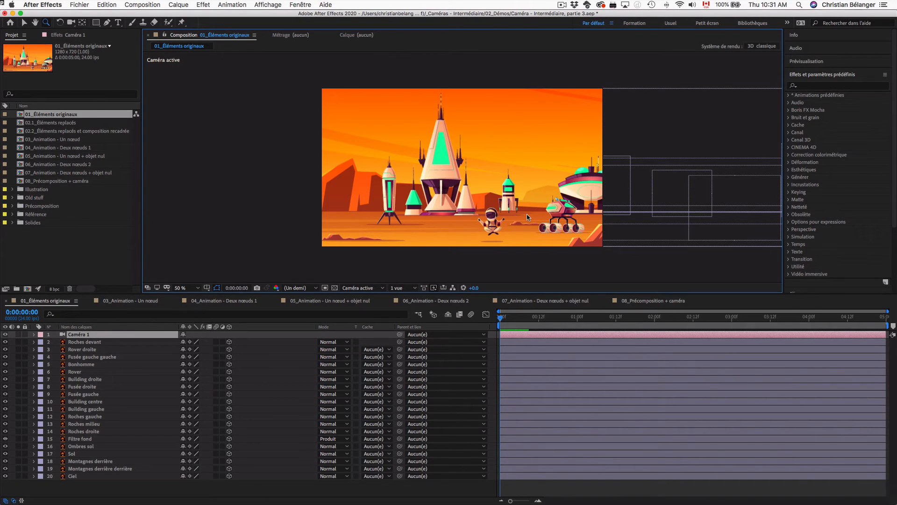
key(Delete)
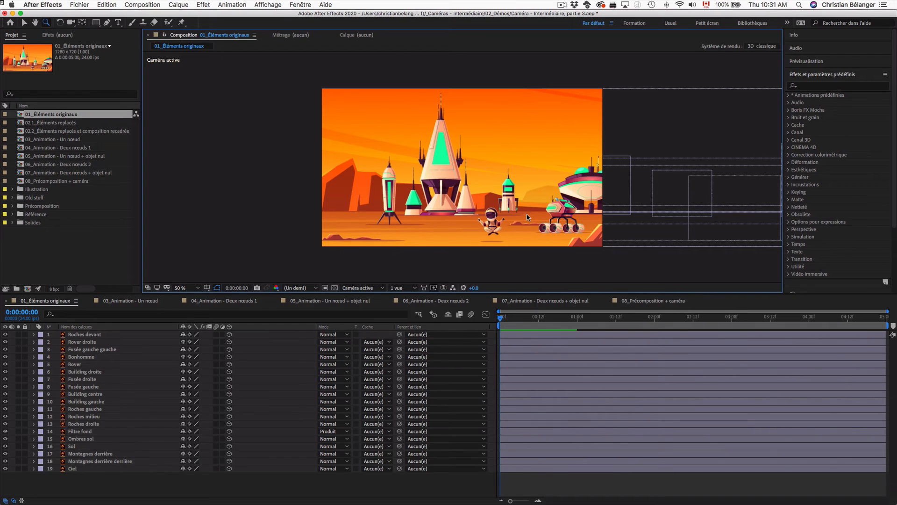
key(ctrl+z)
key(ctrl+z)
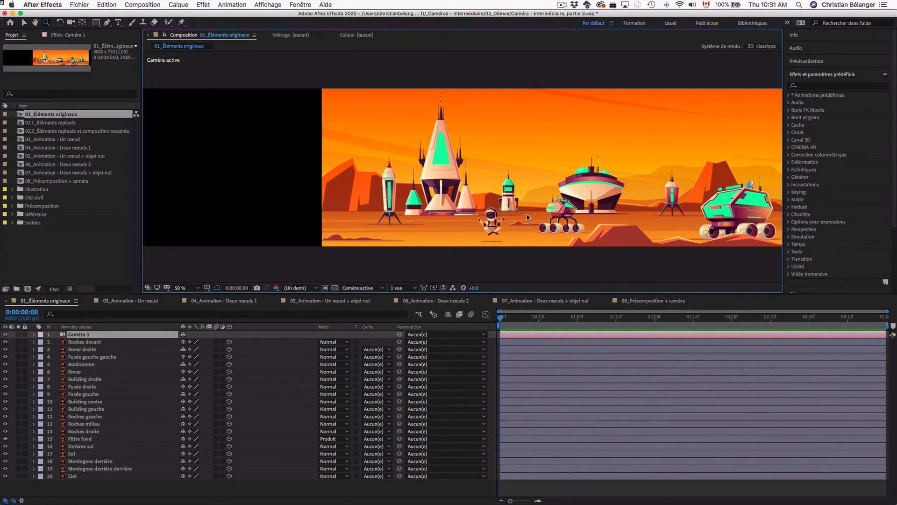
key(super+z)
key(super+z)
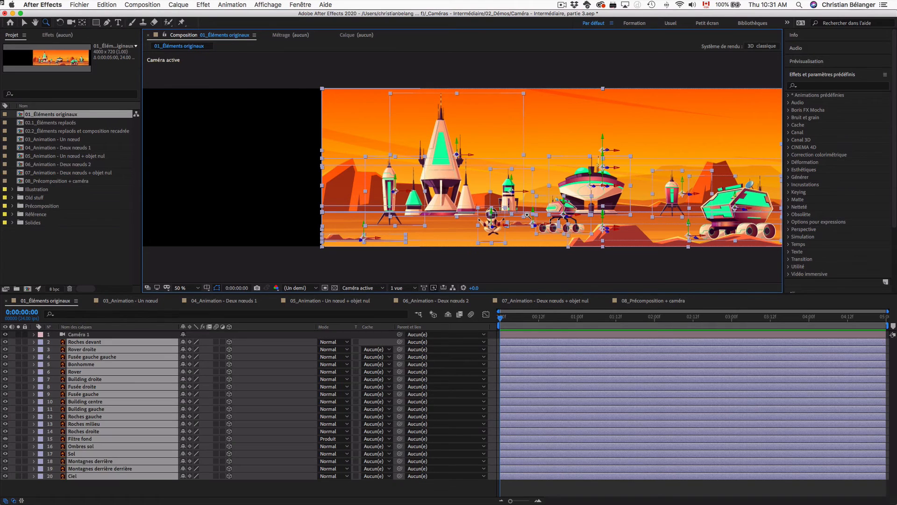
Deselect all layers, frame the whole illustration at 50 % in the viewer, and select the Roches devant layer
click(348, 489)
key(h)
drag(588, 203, 441, 207)
key(z)
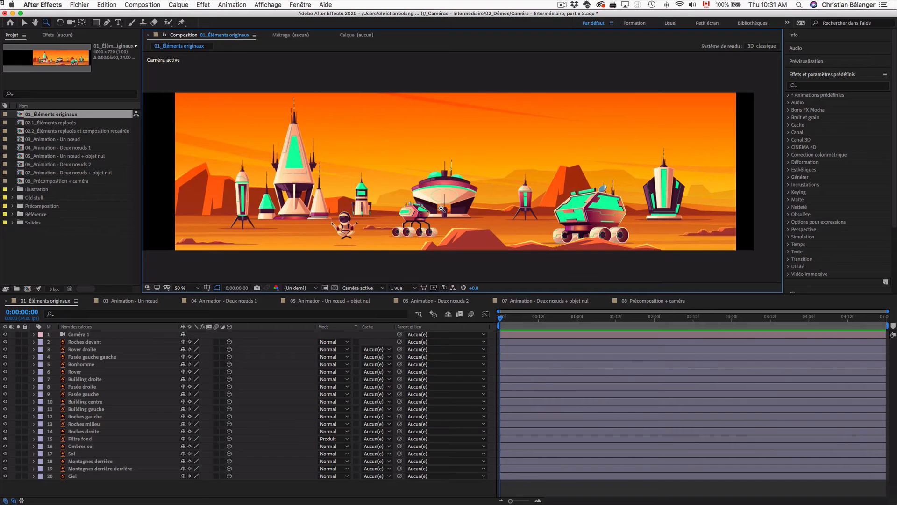
alt+click(441, 209)
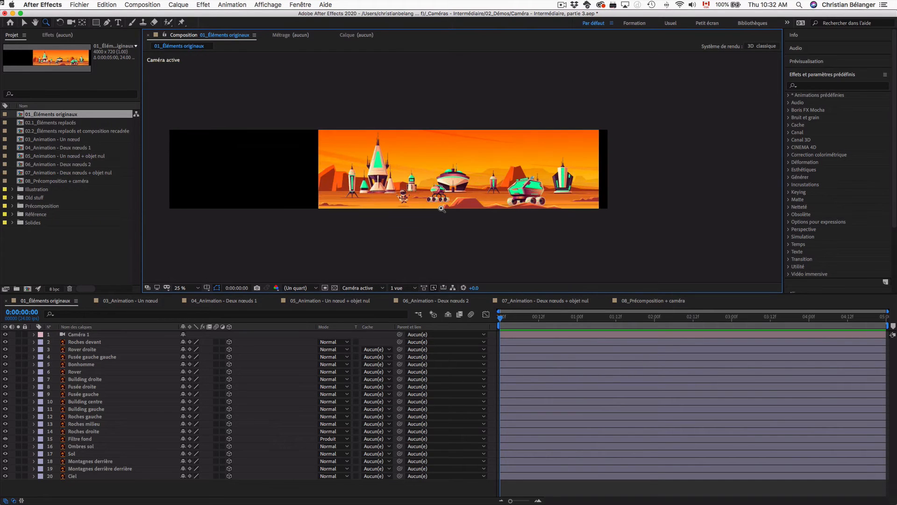
click(441, 208)
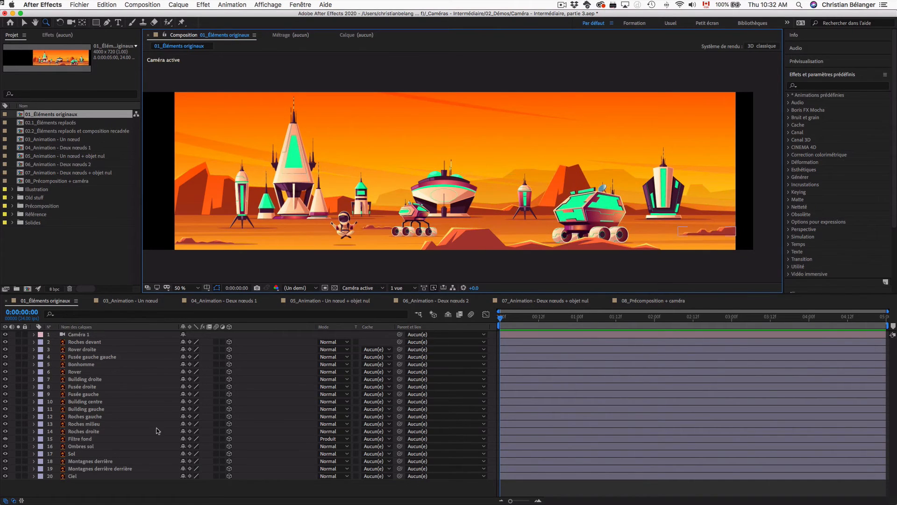
click(109, 343)
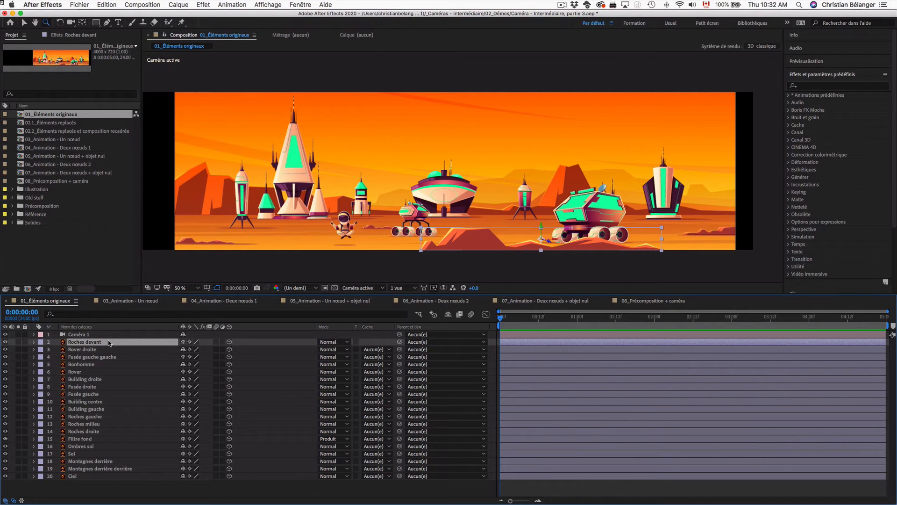
Duplicate all the illustration layers from Roches devant down to Ciel, leaving out Caméra 1
shift+click(135, 476)
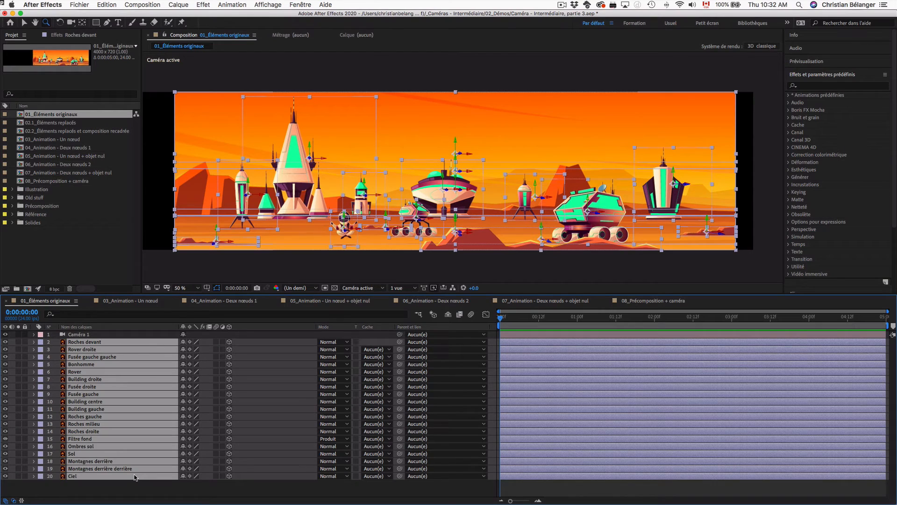
key(super+d)
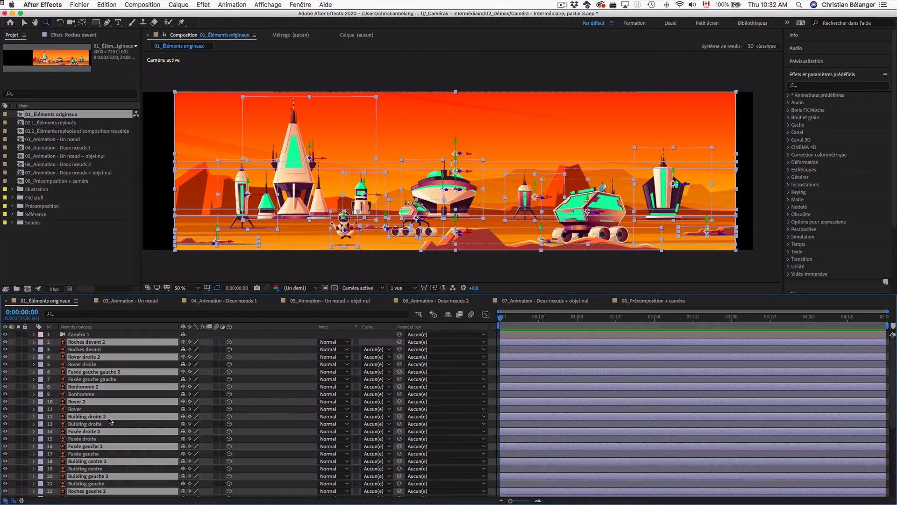
Hide every original layer from Roches devant to Ciel, leaving their duplicates numbered 2 visible
click(94, 353)
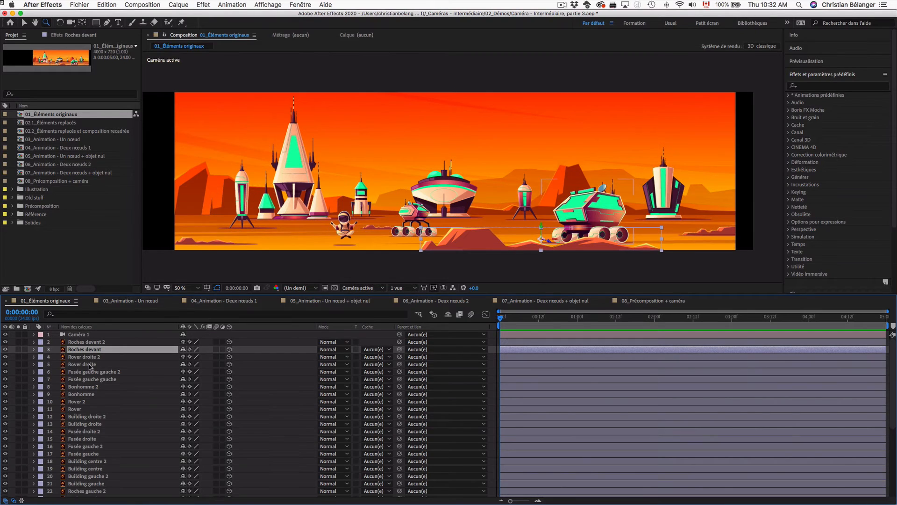
super+click(92, 364)
super+click(99, 379)
super+click(99, 394)
super+click(98, 409)
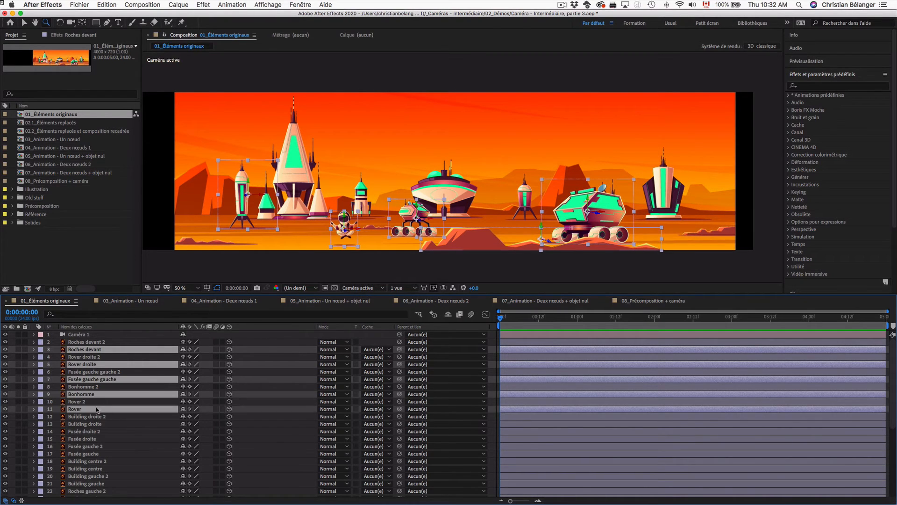
super+click(106, 424)
super+click(105, 438)
super+click(107, 454)
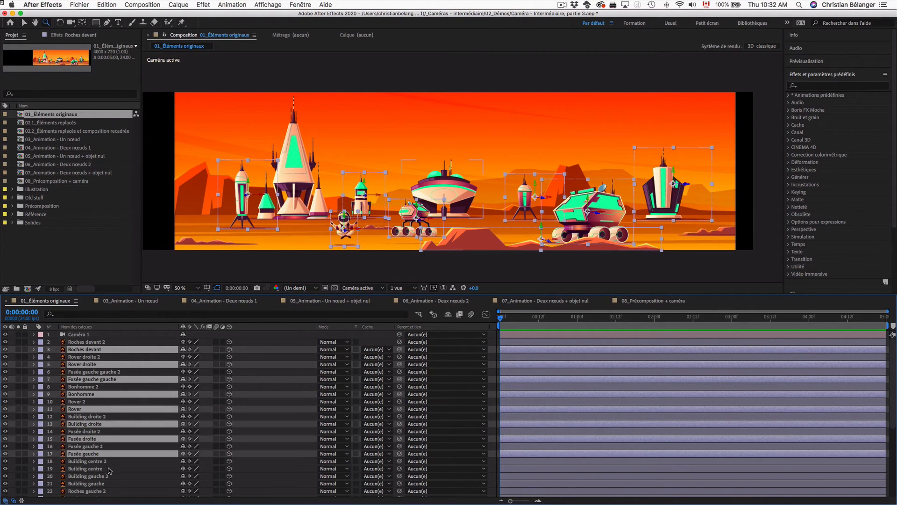
super+click(111, 469)
scroll(112, 472, down, 3)
super+click(114, 424)
super+click(113, 439)
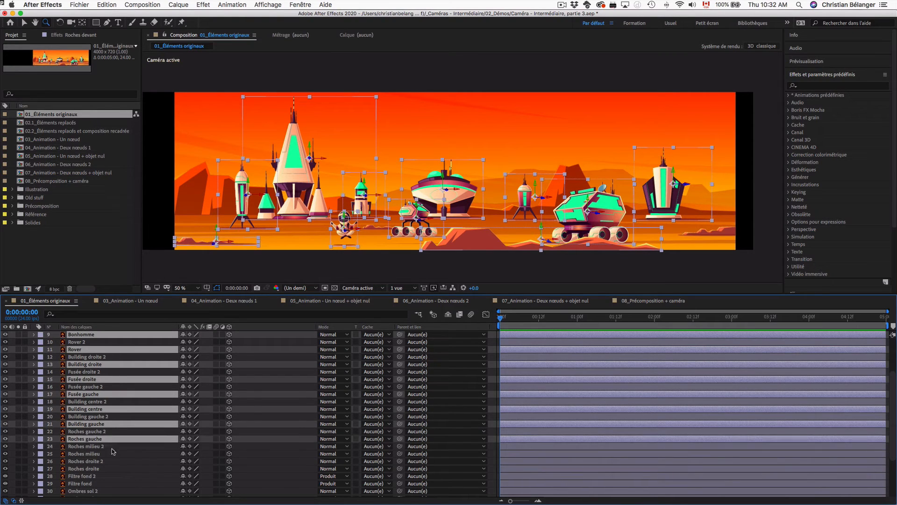
super+click(112, 454)
super+click(109, 469)
super+click(111, 483)
scroll(122, 462, down, 3)
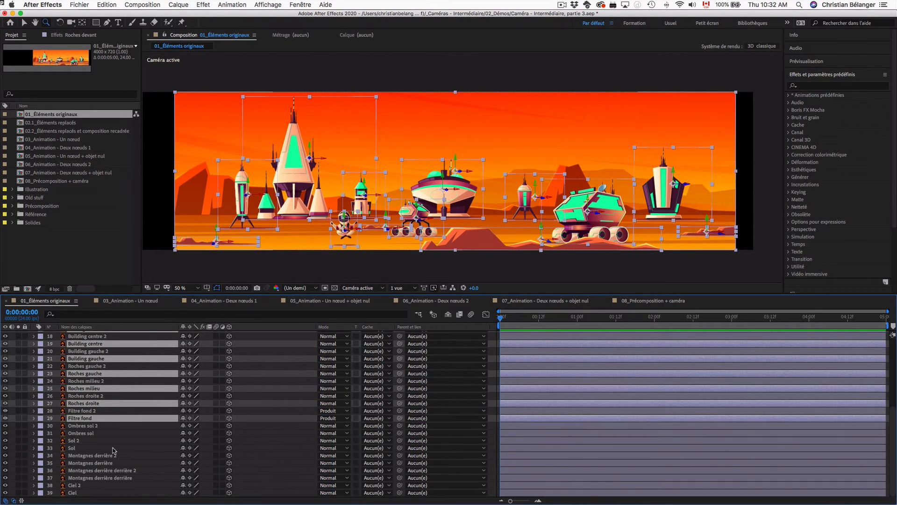
super+click(99, 433)
super+click(106, 448)
super+click(117, 462)
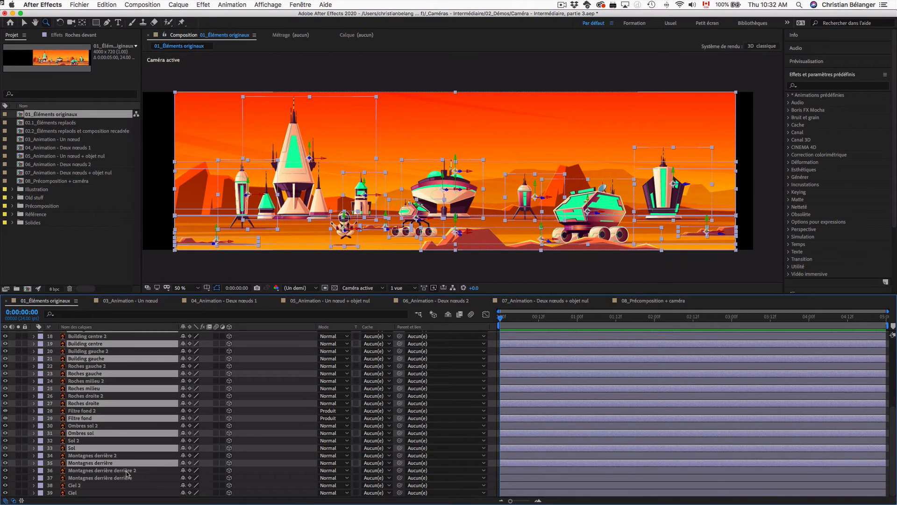
super+click(133, 478)
super+click(102, 493)
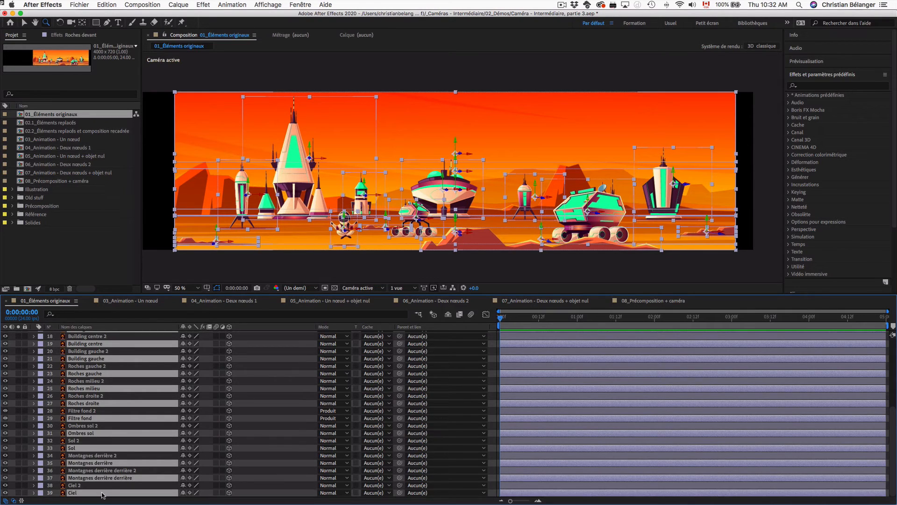
click(5, 492)
scroll(96, 446, up, 6)
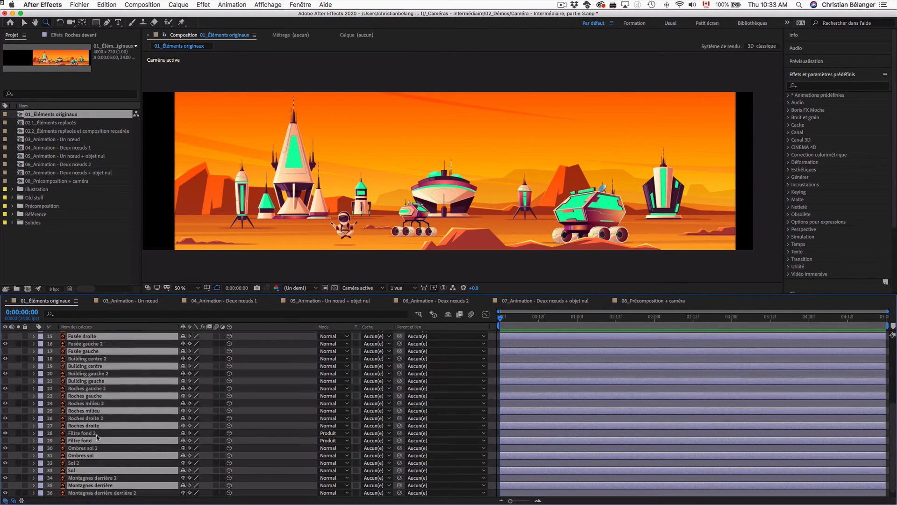
click(5, 351)
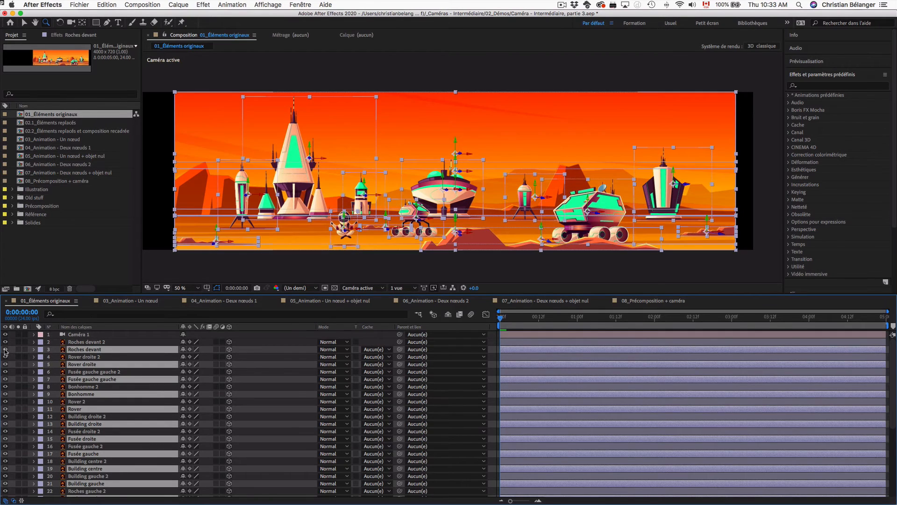
click(6, 353)
Select Roches devant 2 and show the composition in two horizontal views, with the top view beside the active camera
click(111, 343)
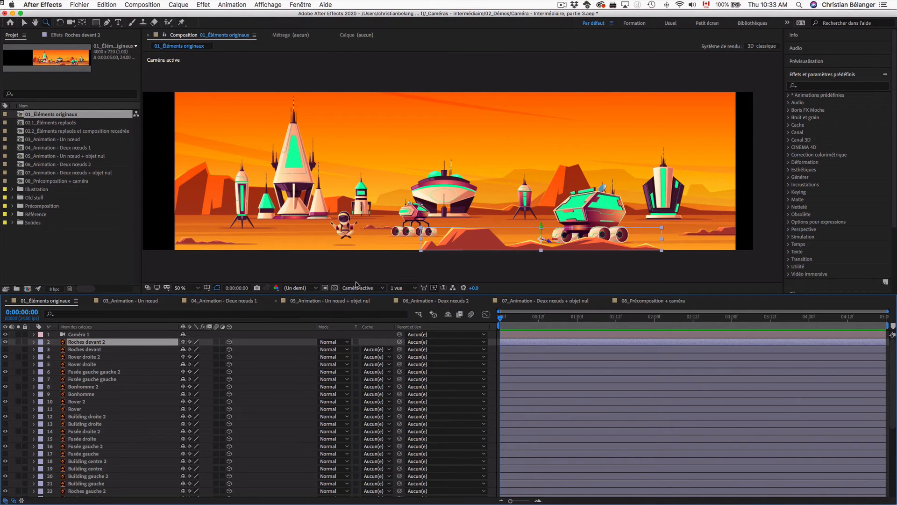
click(406, 288)
click(409, 307)
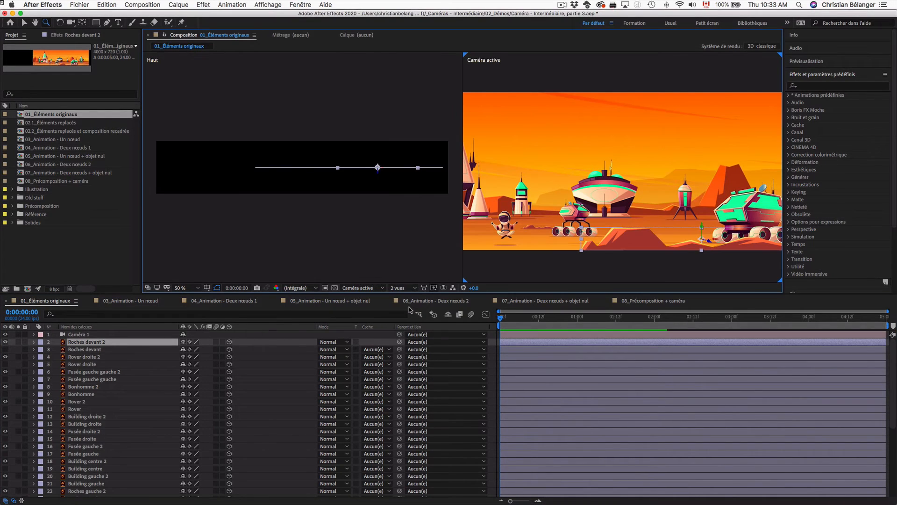
Bring the Roches devant 2 layer forward by setting its Z position to -310
click(100, 342)
key(p)
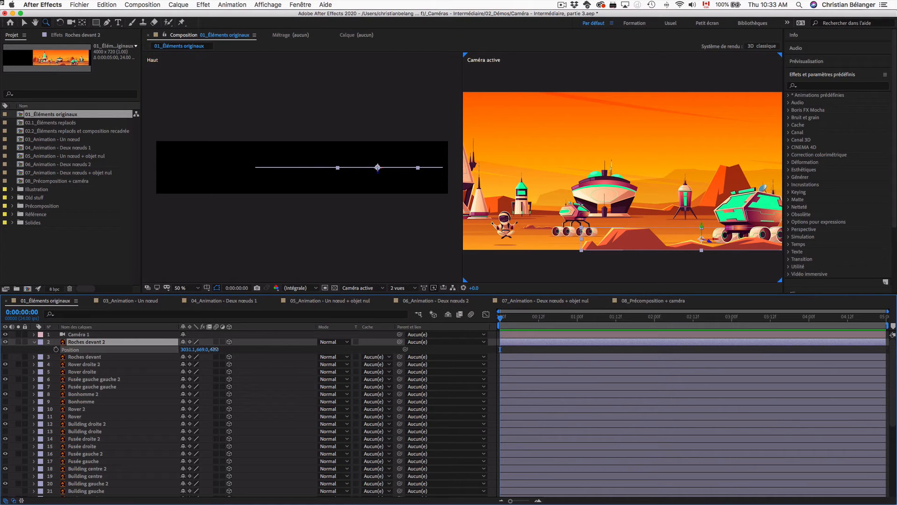
drag(214, 349, 200, 350)
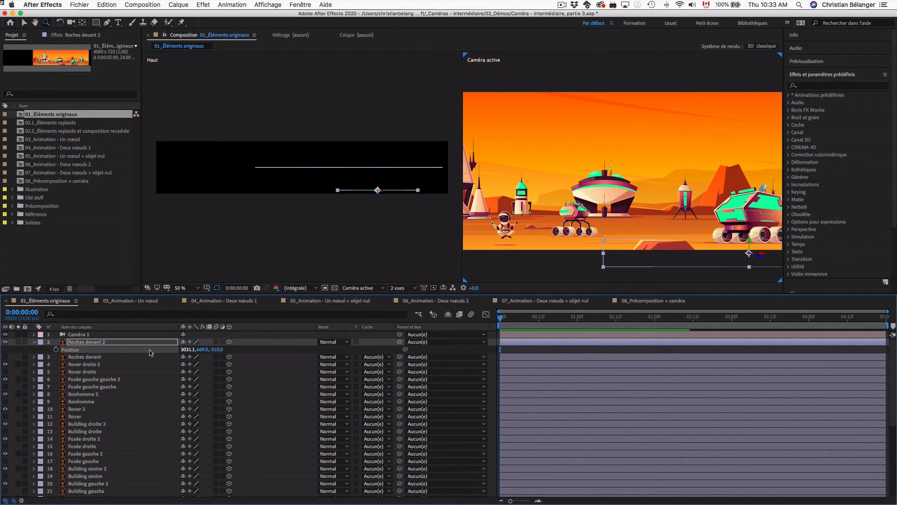
click(34, 342)
Bring the Rover droite 2 layer forward by setting its Z position to -270
click(99, 358)
key(p)
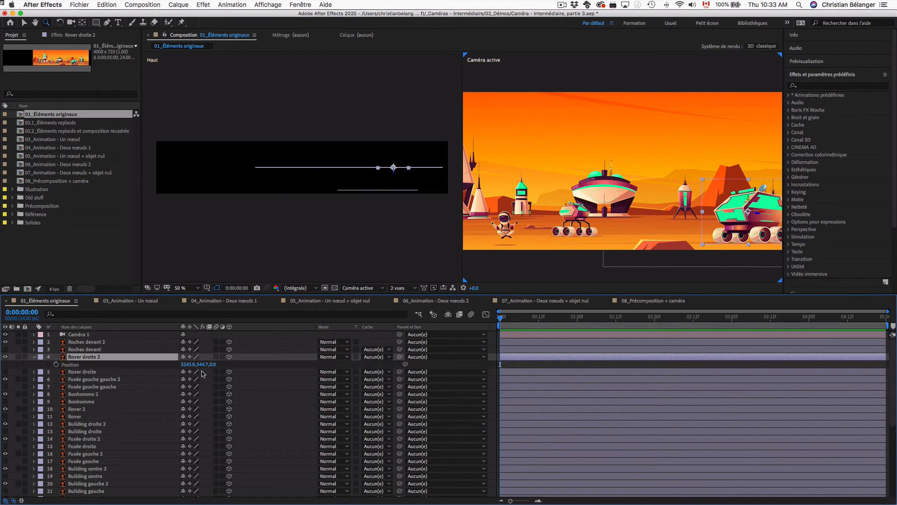
drag(213, 365, 203, 367)
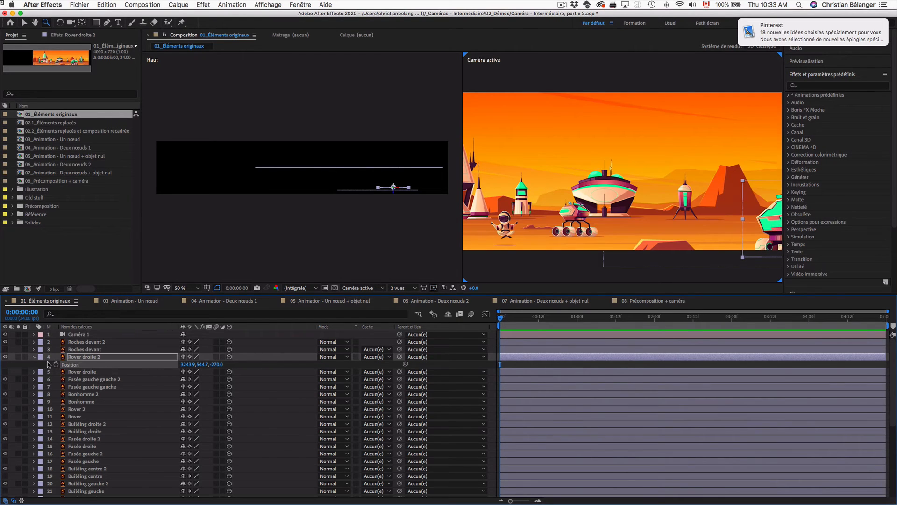
click(34, 357)
Bring the Fusée gauche gauche 2 layer forward by setting its Z position to -260
click(95, 373)
key(p)
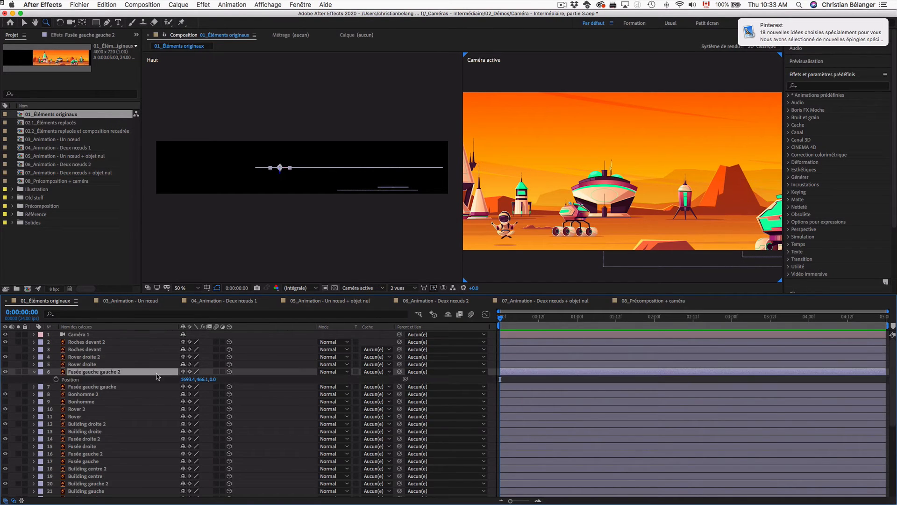
drag(213, 379, 193, 379)
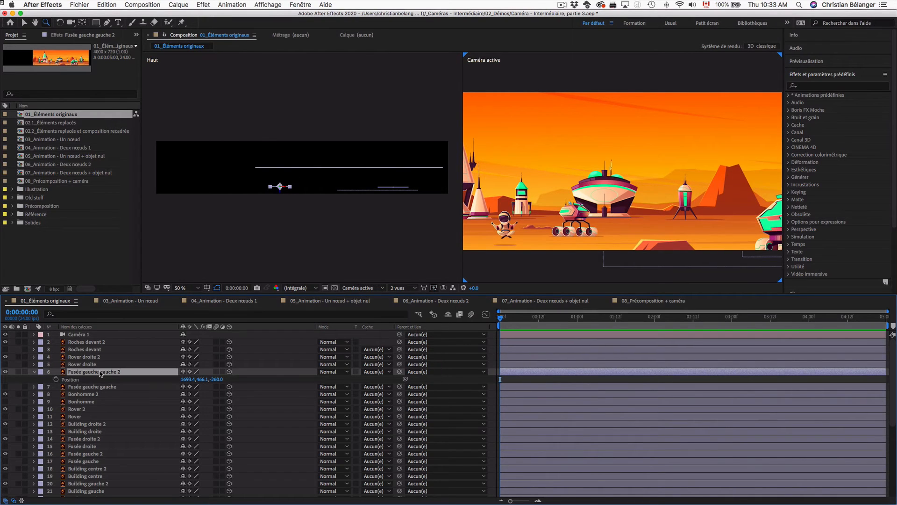
key(p)
Bring the Bonhomme 2 layer forward by setting its Z position to -200
click(86, 387)
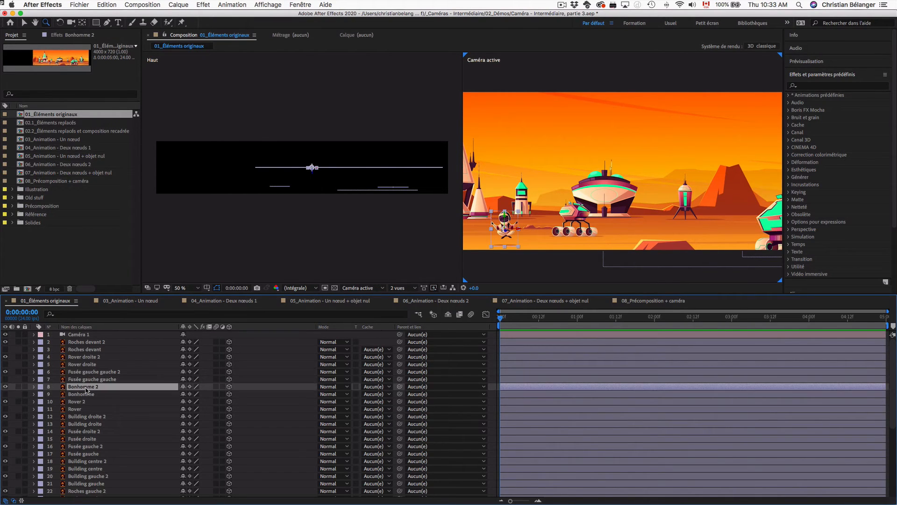
key(p)
drag(212, 394, 205, 395)
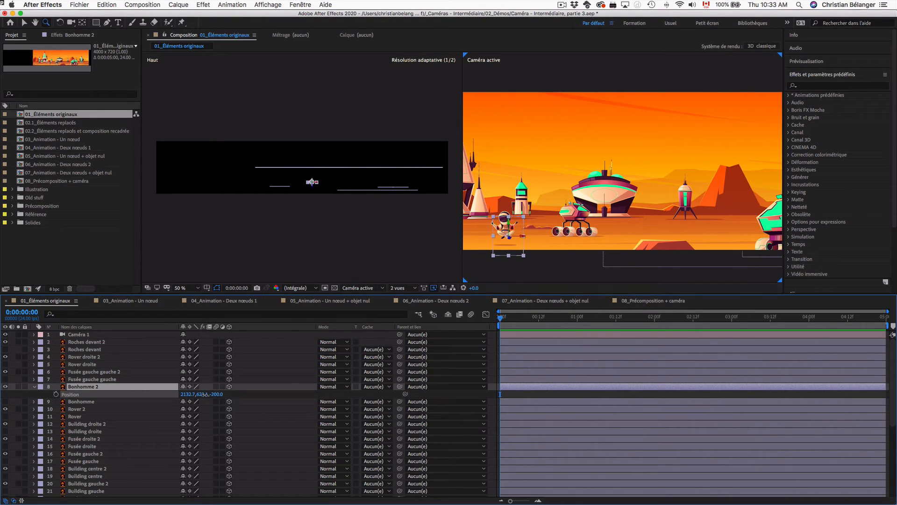
click(34, 386)
Bring the Rover 2 layer forward by setting its Z position to -130
click(34, 401)
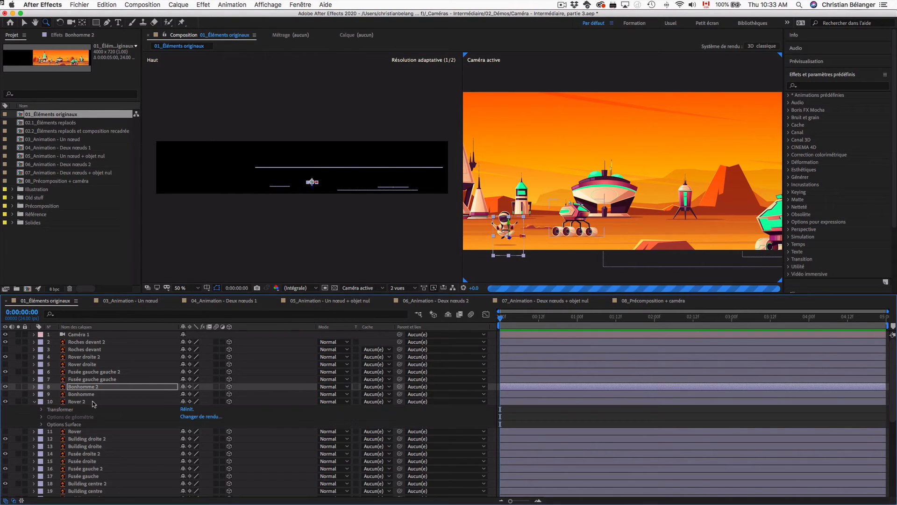
click(92, 403)
key(p)
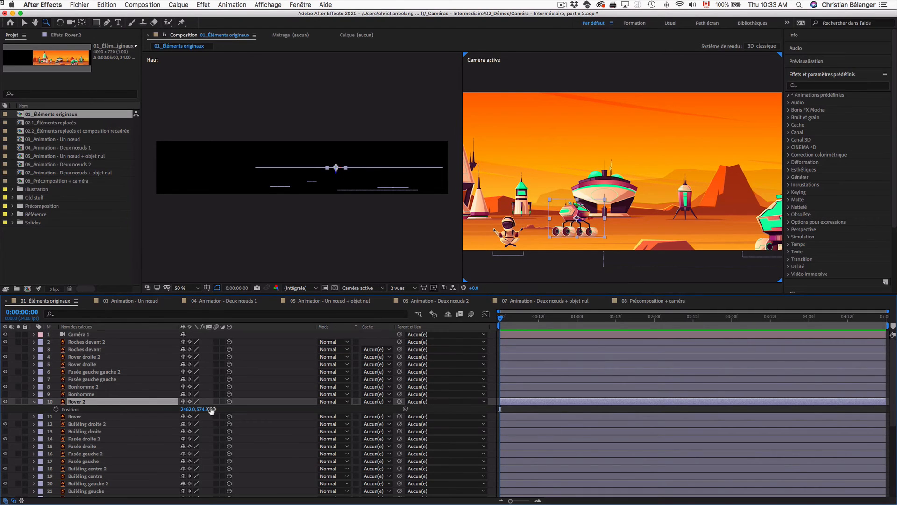
drag(213, 410, 206, 411)
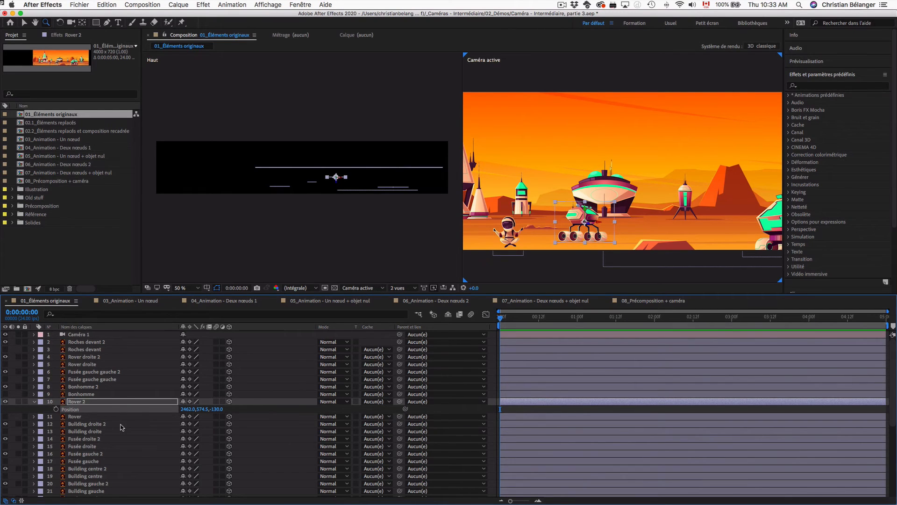
click(34, 402)
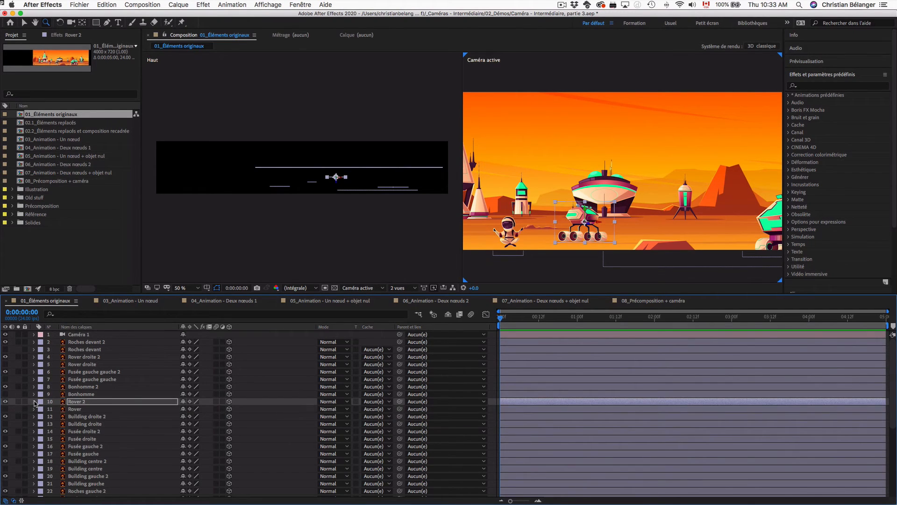
Hide all illustration layers except Roches devant 2 and Roches devant, and show them in a single active camera view at 100 %
drag(5, 342, 8, 494)
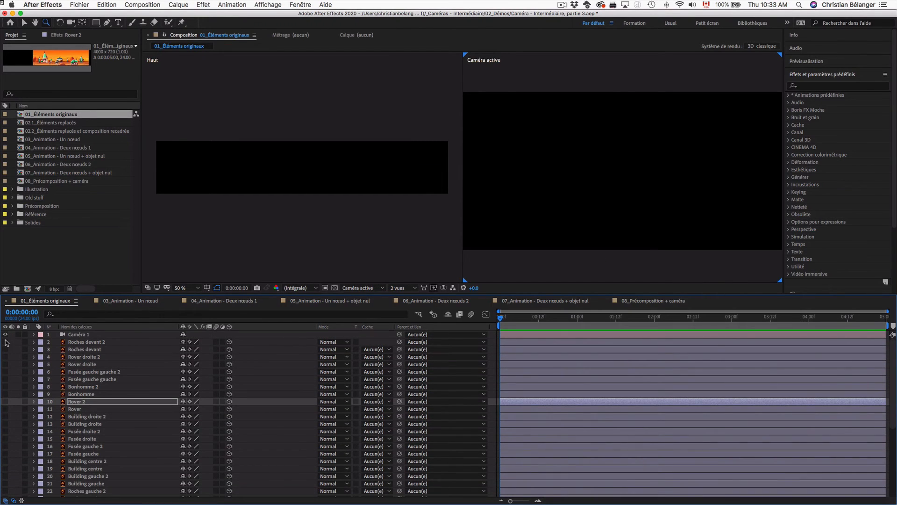
drag(6, 341, 6, 352)
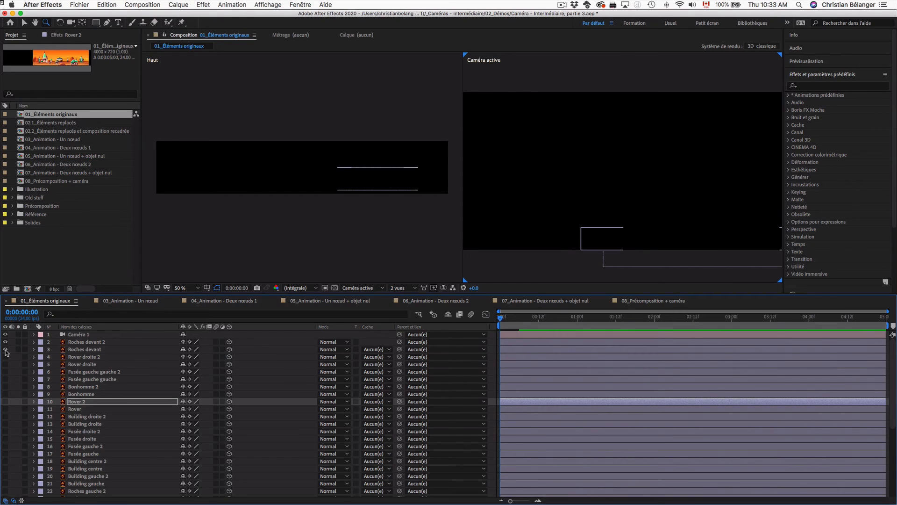
click(401, 288)
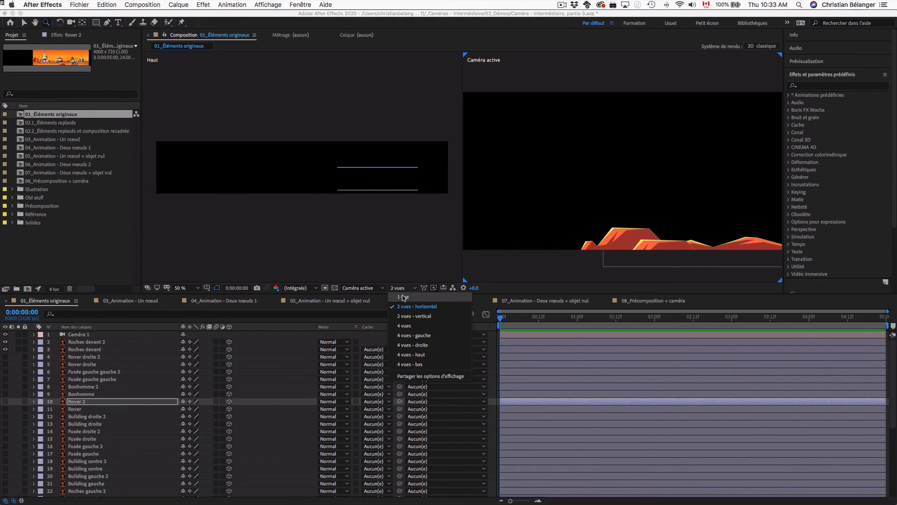
click(402, 298)
key(period)
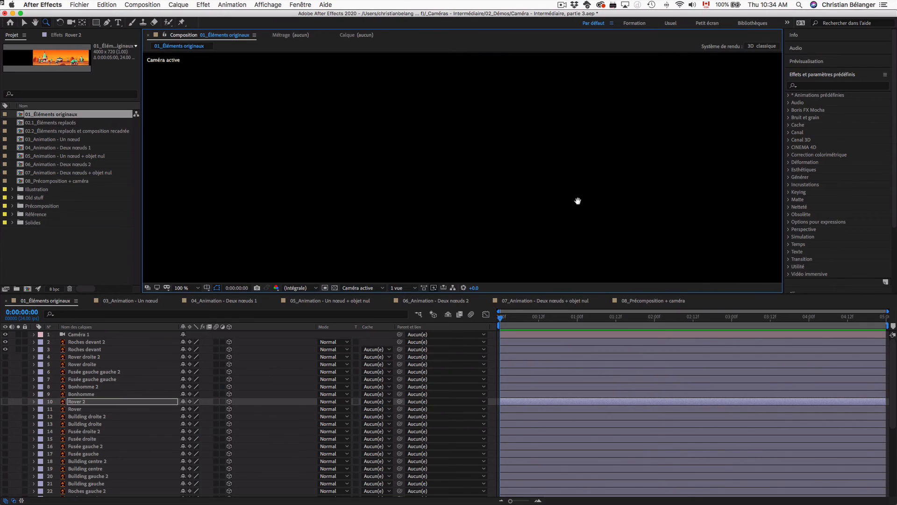
drag(578, 200, 404, 96)
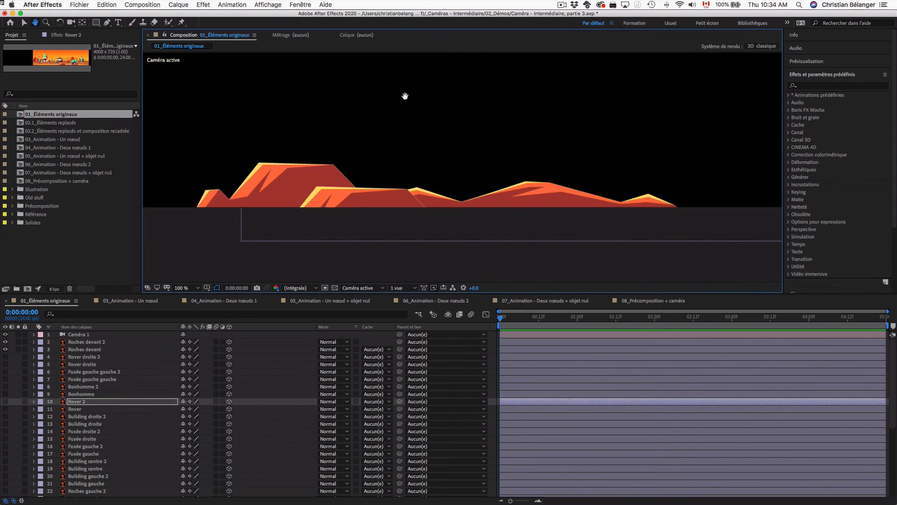
Lock the original Roches devant layer as a fixed alignment reference
click(85, 345)
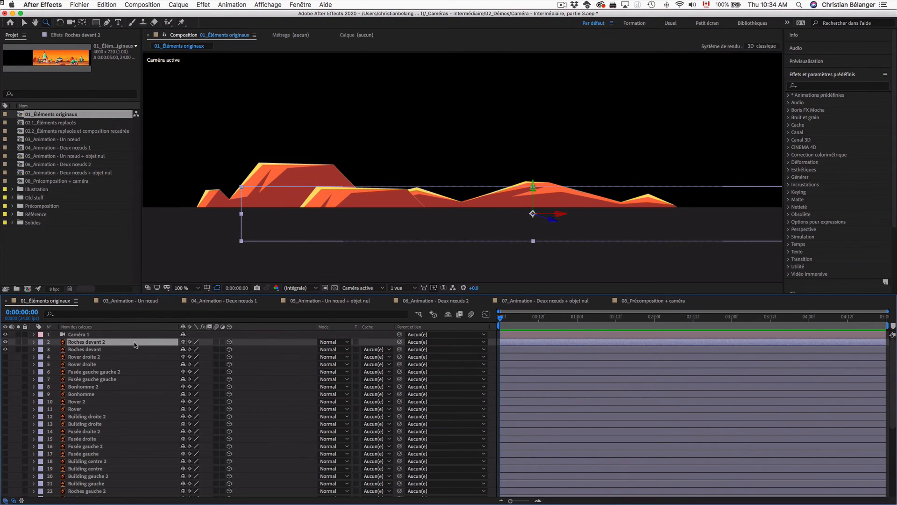
click(111, 351)
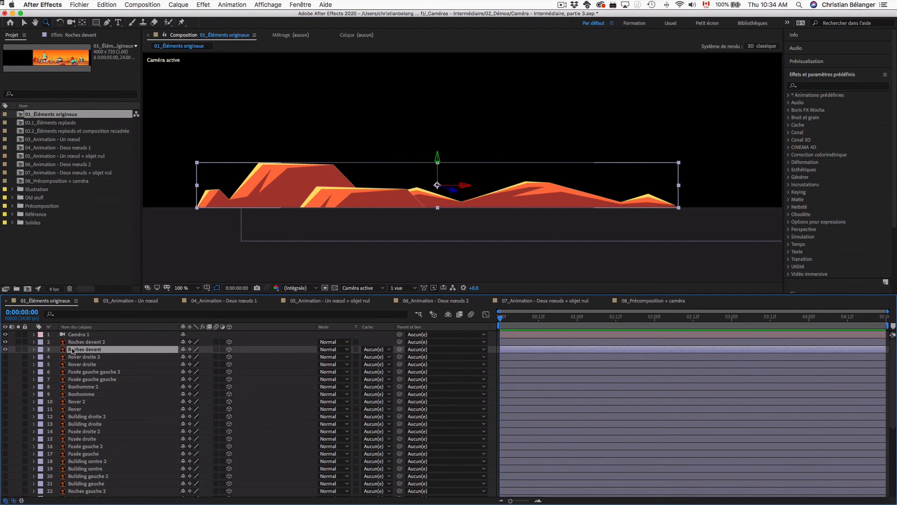
click(24, 349)
Match Roches devant 2 to its locked original using Produit blending, with scale 83 % and X, Y position 2854.1, 616
click(87, 343)
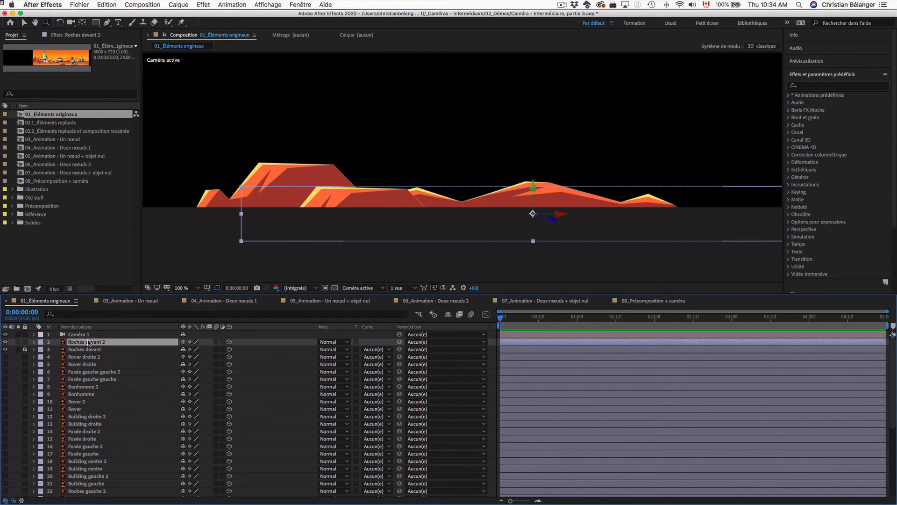
key(p)
key(shift+s)
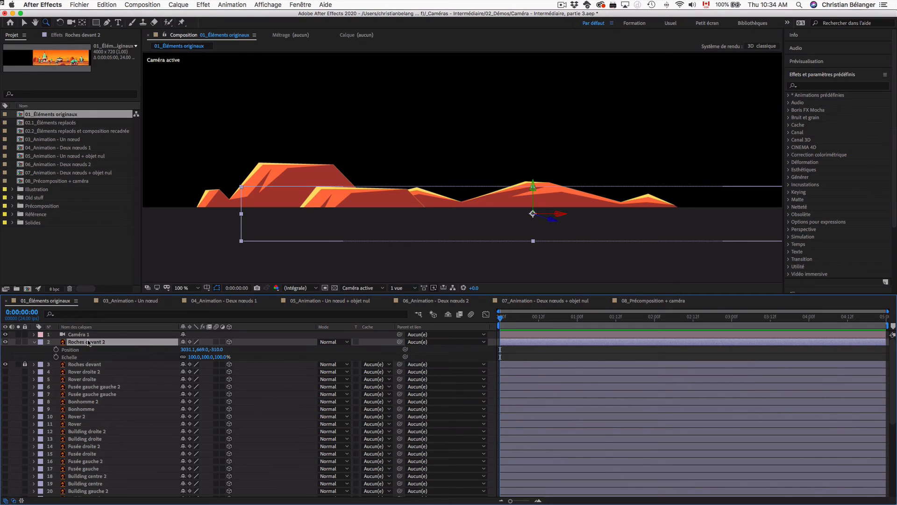
mouse_move(187, 351)
mouse_down()
mouse_move(131, 350)
mouse_move(198, 349)
mouse_move(180, 351)
mouse_up()
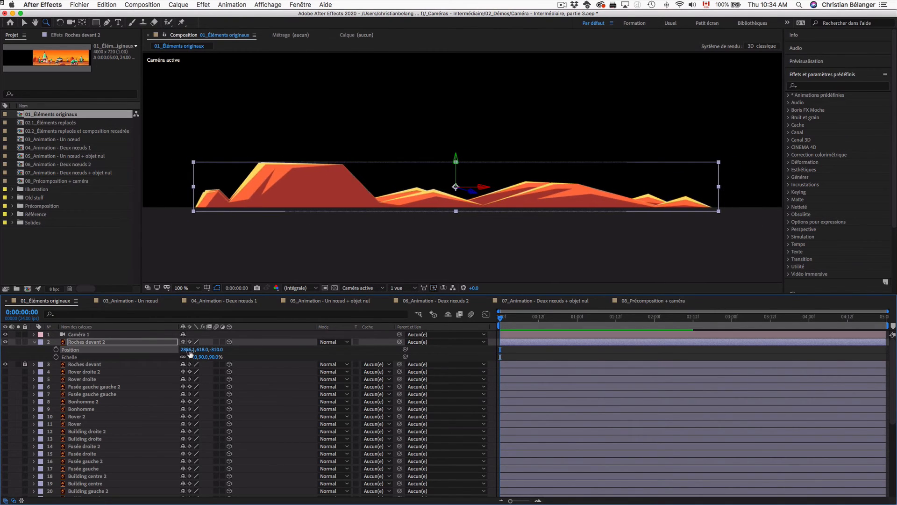
click(342, 340)
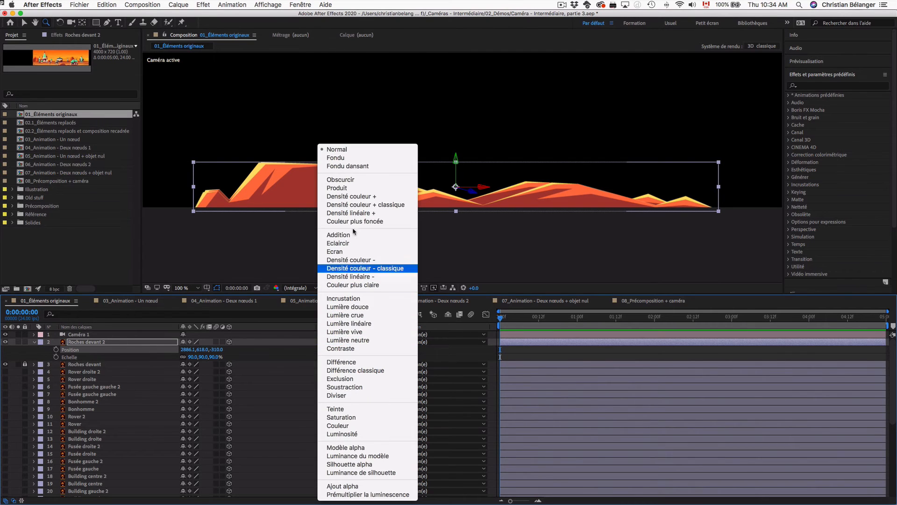
click(354, 188)
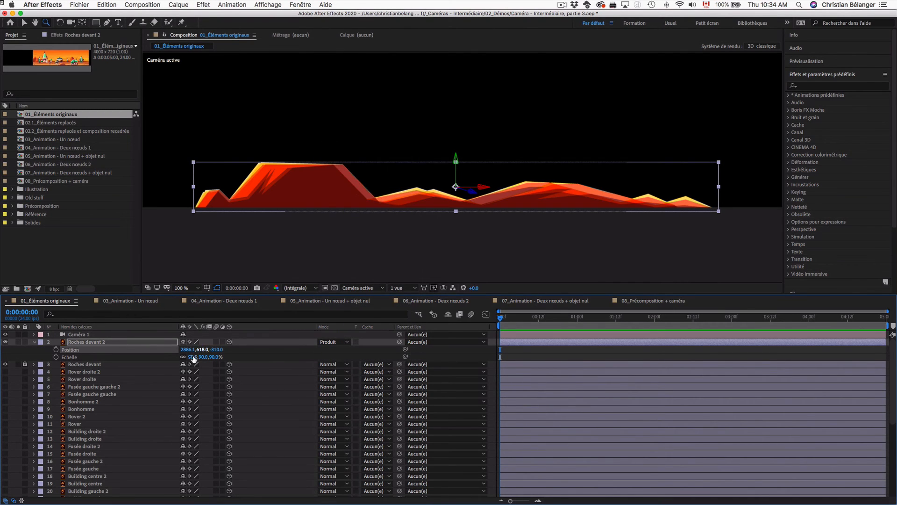
mouse_move(189, 350)
mouse_down()
mouse_move(205, 350)
mouse_move(205, 361)
mouse_move(174, 349)
mouse_up()
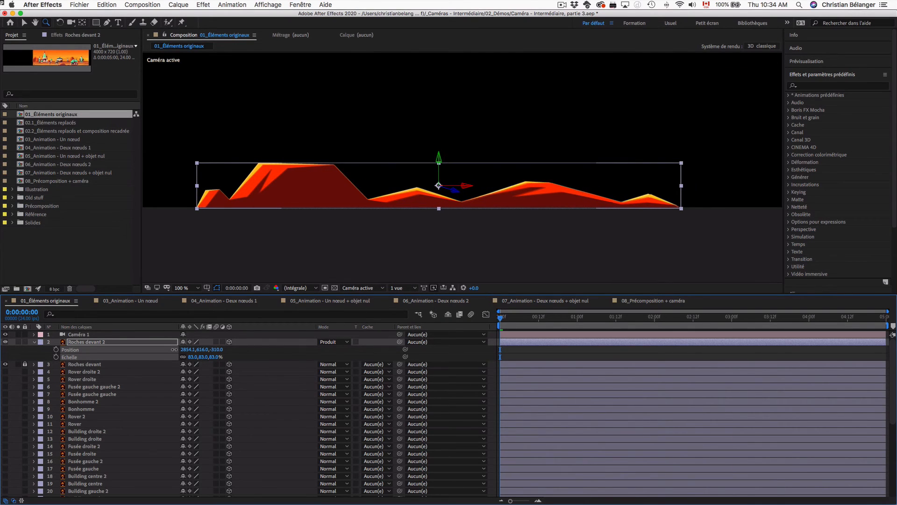
click(34, 342)
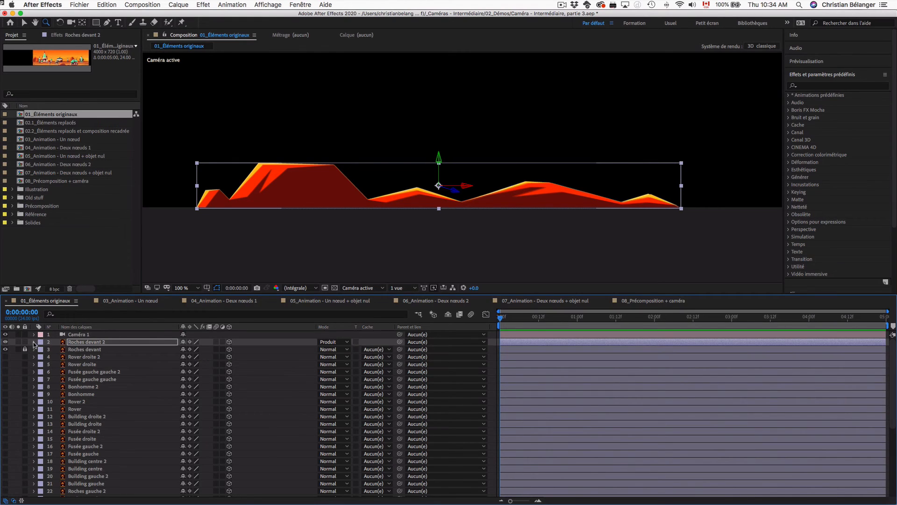
Unlock Roches devant, then show only the Rover droite and Rover droite 2 pair instead of both Roches devant layers, at 100 %
click(6, 341)
drag(5, 356, 5, 364)
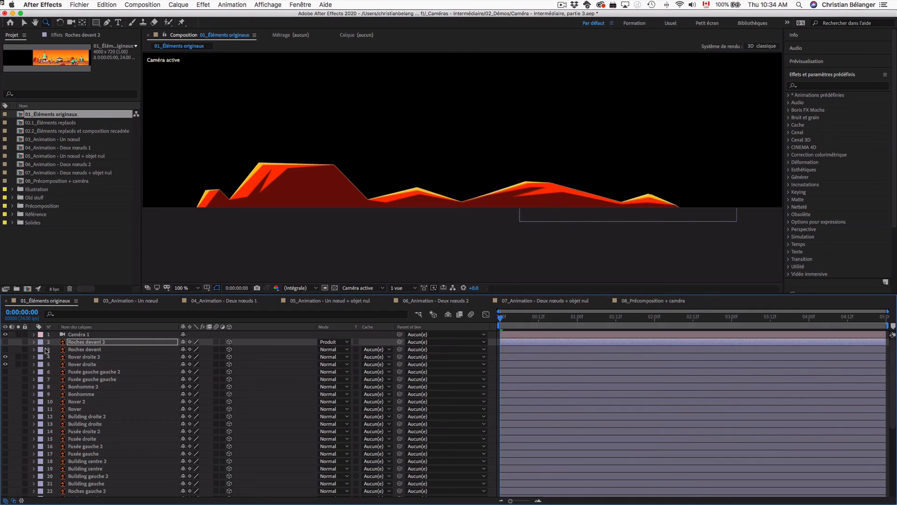
alt+click(457, 211)
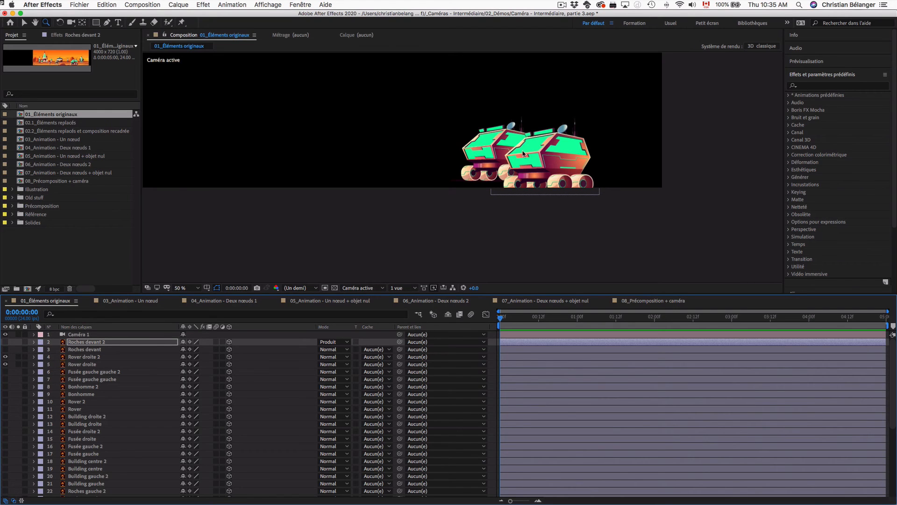
click(506, 227)
click(470, 184)
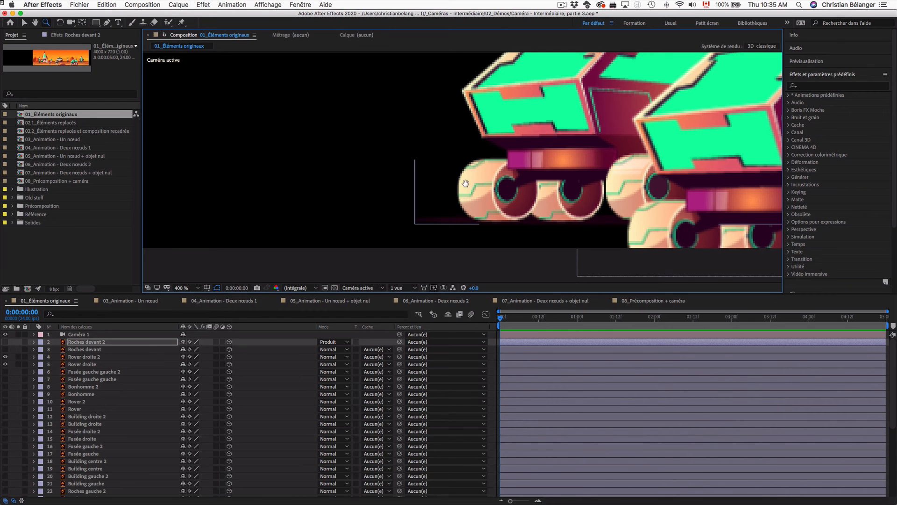
alt+click(560, 167)
drag(588, 166, 448, 169)
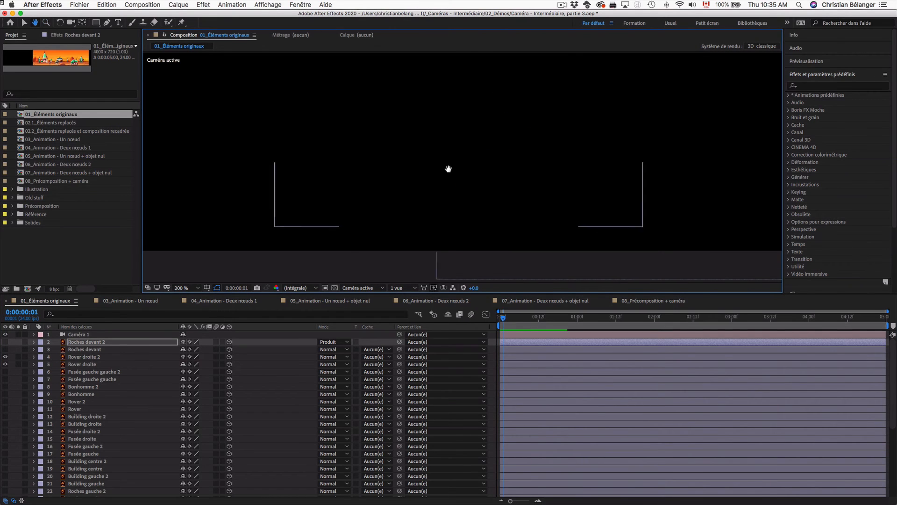
key(space)
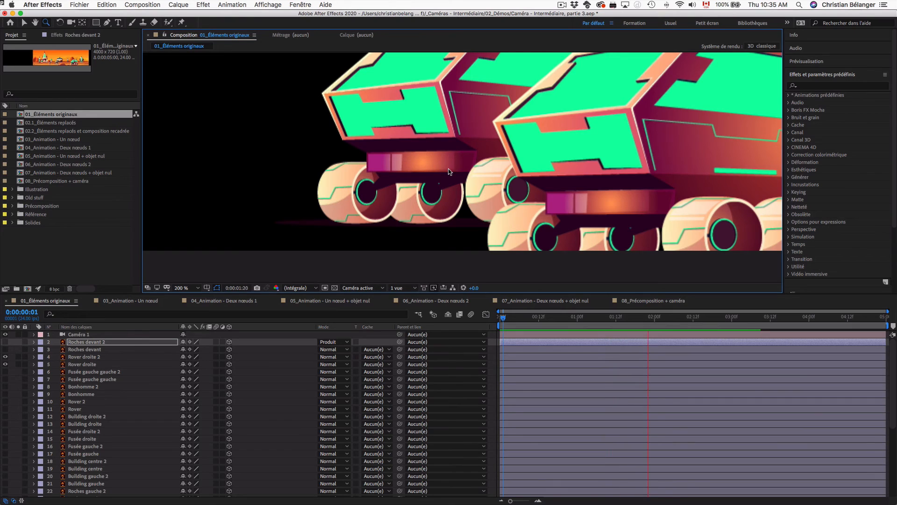
key(space)
alt+click(448, 171)
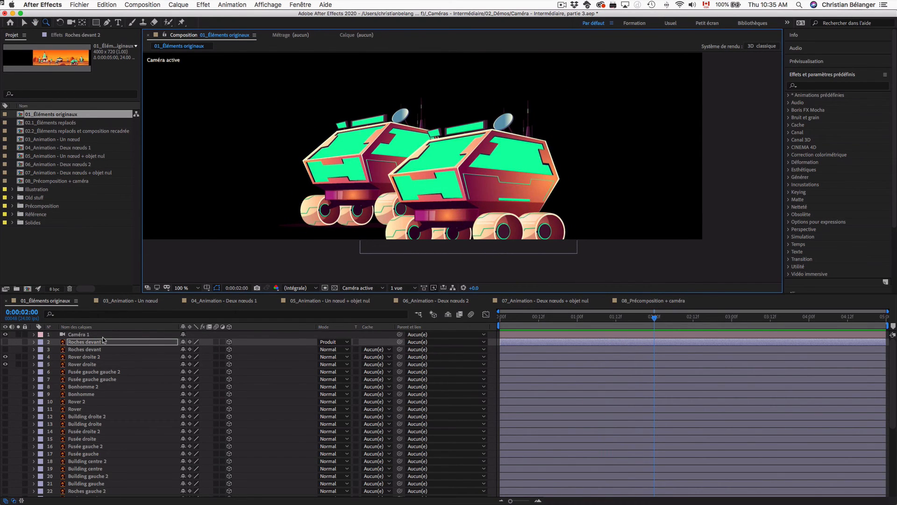
Restore the Roches devant 2 layer's blending mode to Normal
click(81, 364)
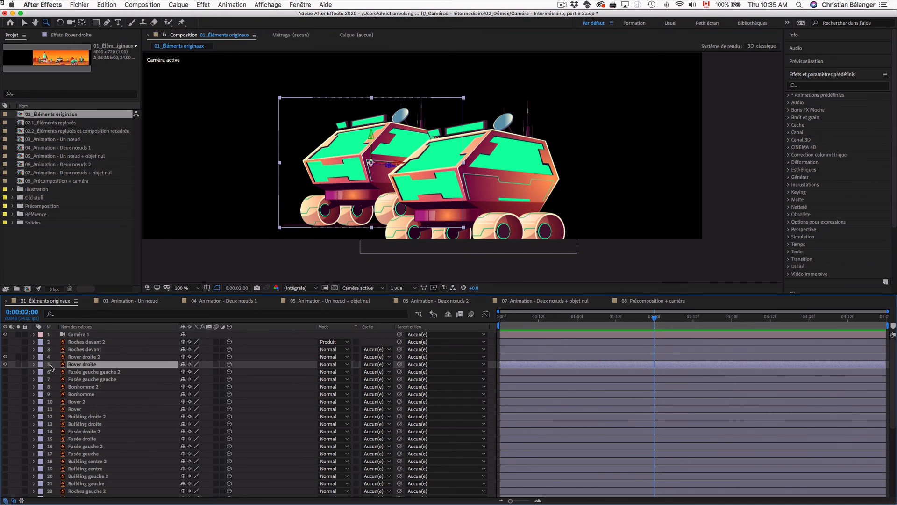
click(84, 341)
click(334, 342)
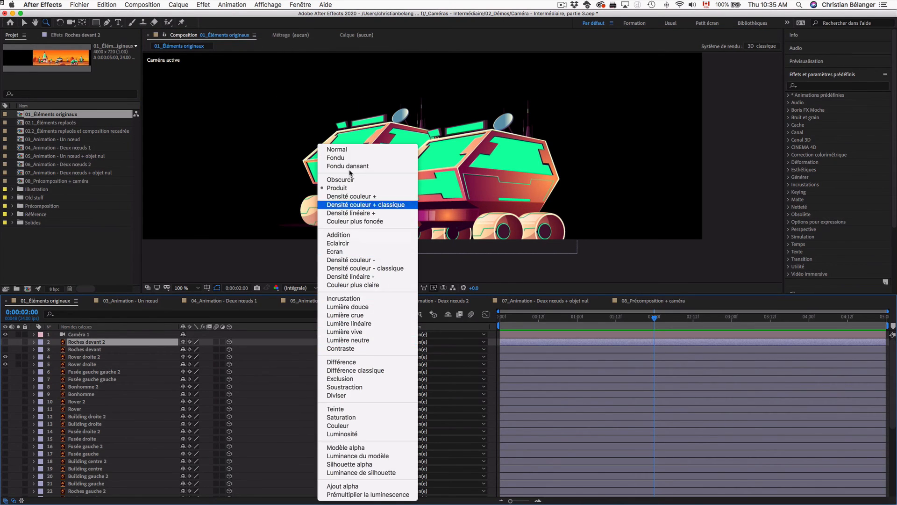
click(337, 149)
Lock the original Rover droite layer and set the Rover droite 2 layer's blending mode to Produit
click(80, 365)
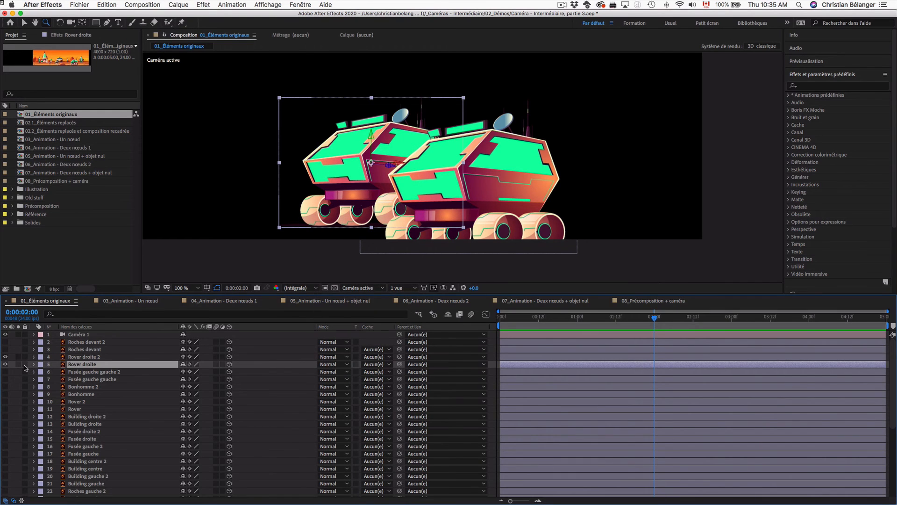
click(25, 365)
click(84, 357)
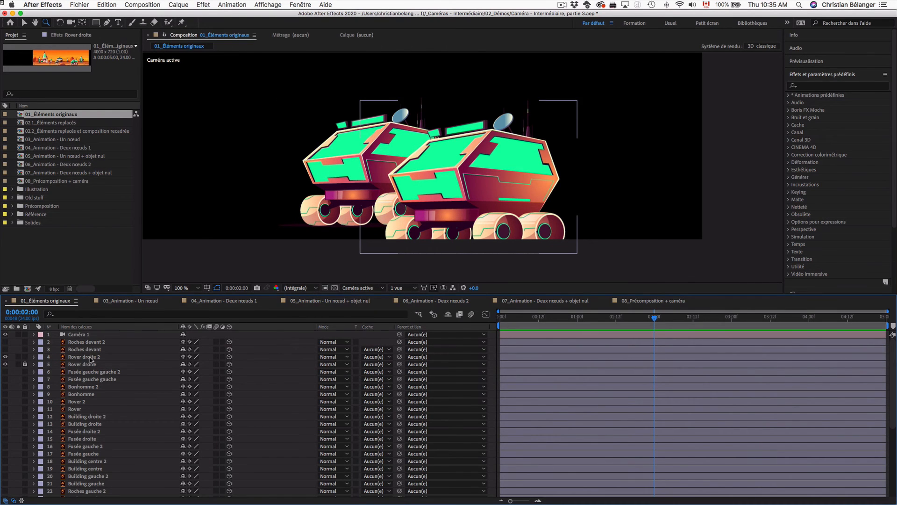
click(344, 358)
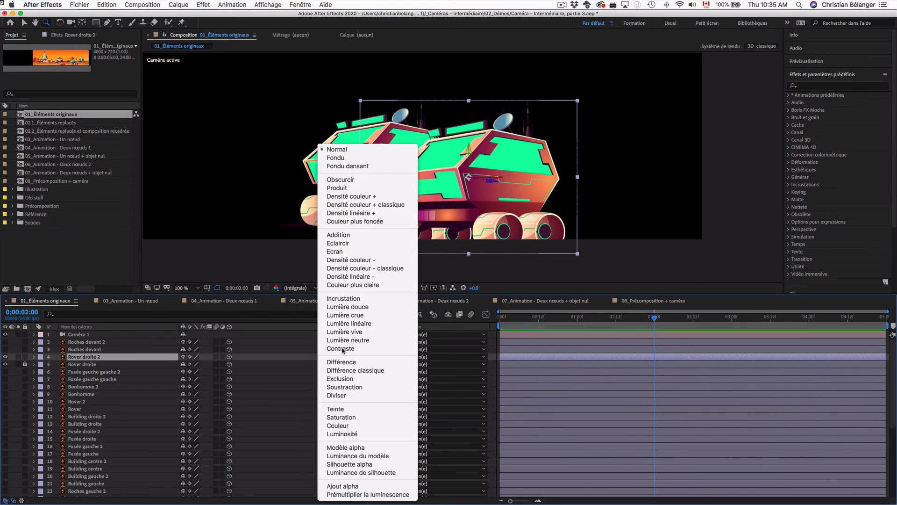
click(359, 189)
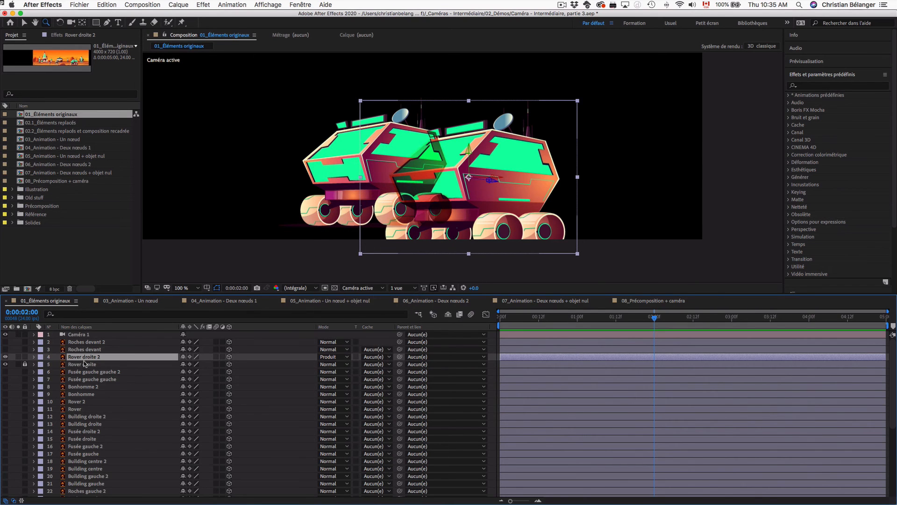
Match Rover droite 2 to its locked original by scaling it to 89 % and setting its X, Y position to 3053.9, 512.7
key(p)
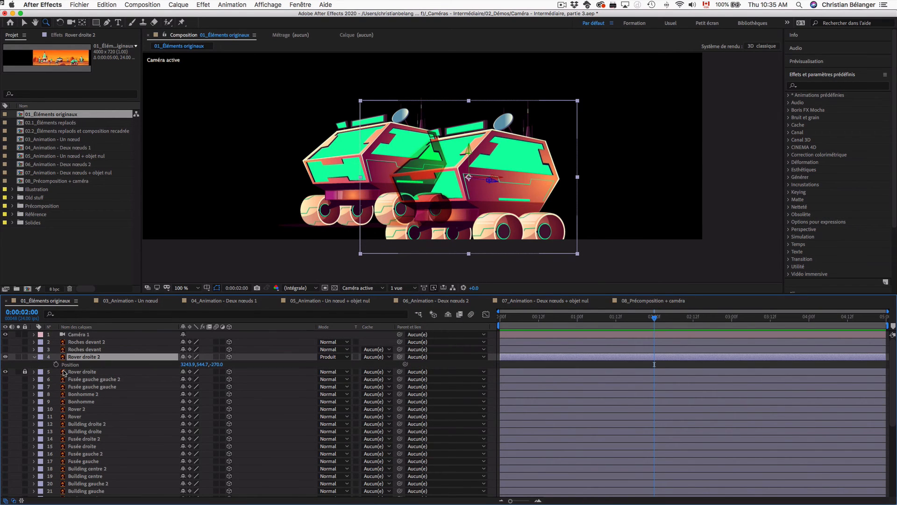
key(shift+s)
drag(187, 364, 111, 364)
drag(202, 365, 177, 364)
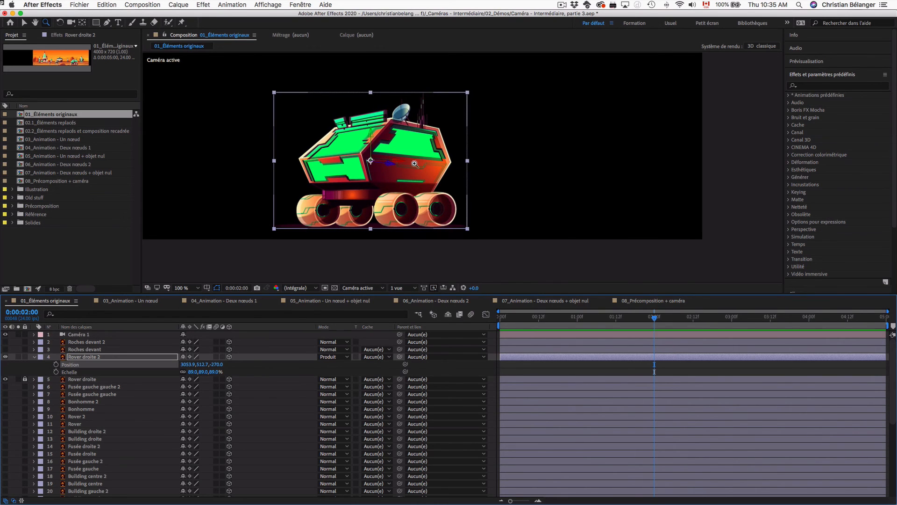
click(34, 357)
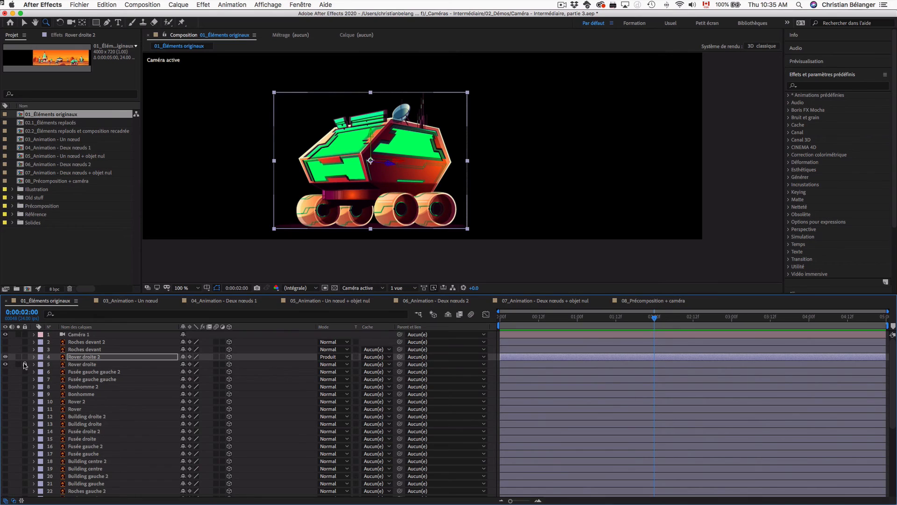
Unlock Rover droite and delete the original layers Roches devant, Rover droite, Fusée gauche gauche, Bonhomme, Rover and Building droite
key(comma)
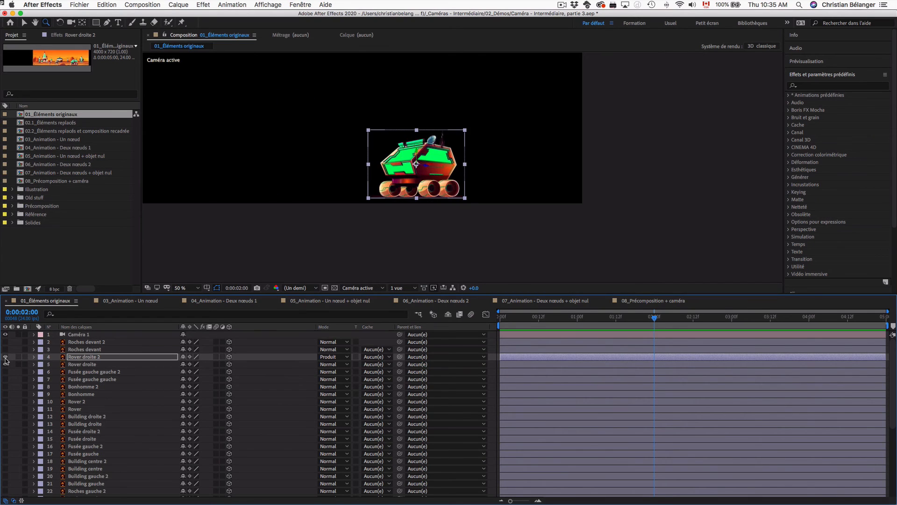
key(h)
drag(300, 103, 476, 156)
key(z)
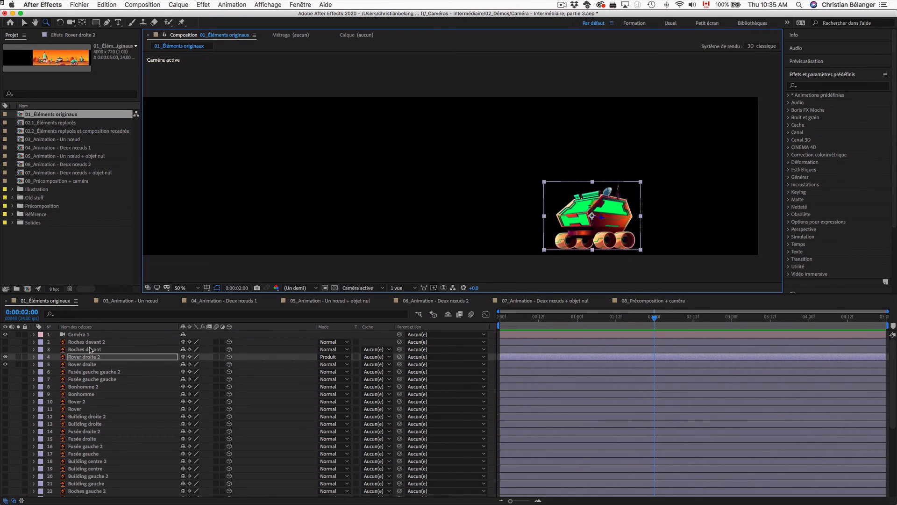
click(106, 349)
super+click(99, 364)
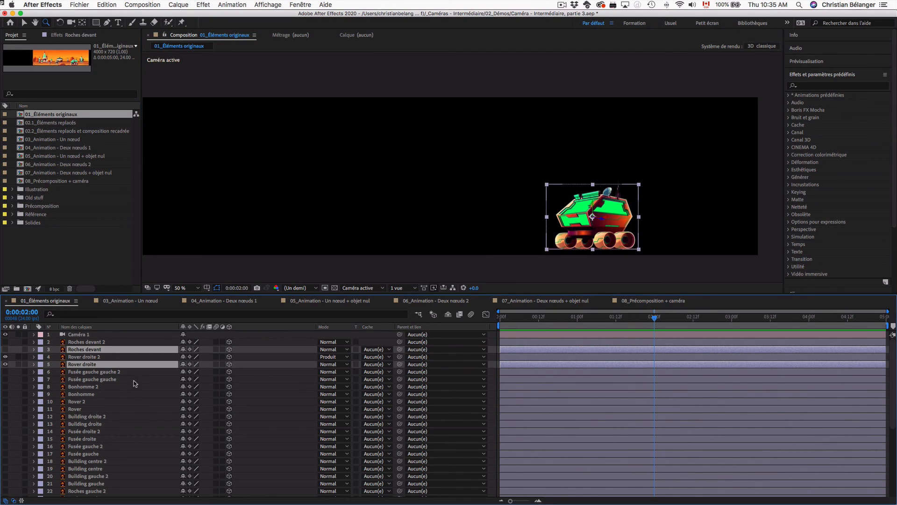
super+click(134, 380)
super+click(107, 395)
super+click(95, 409)
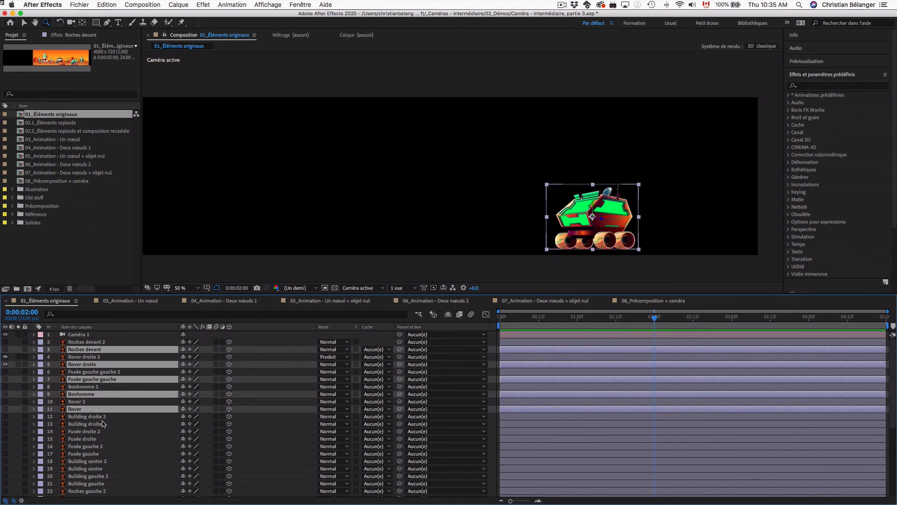
super+click(106, 424)
key(Delete)
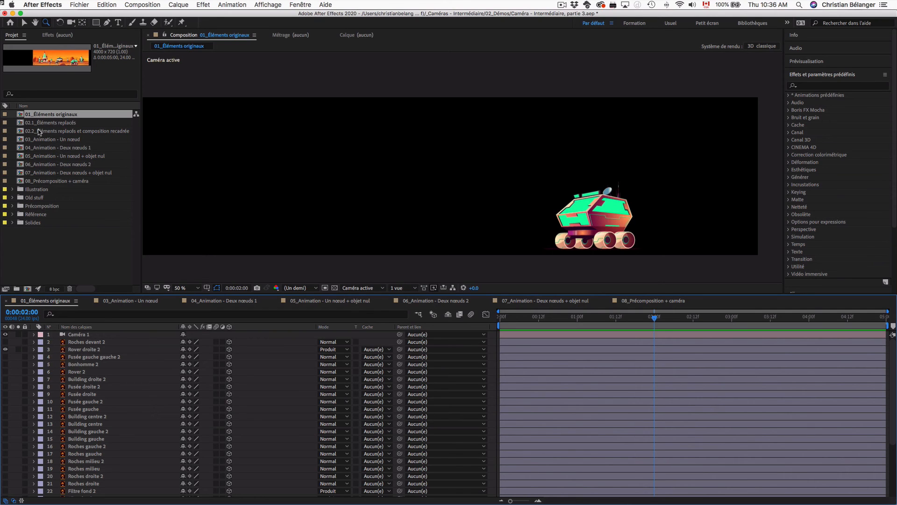
Open the composition 02.2_Éléments replacés et composition recadrée and set its width to 4000 px, showing the full frame
double_click(96, 131)
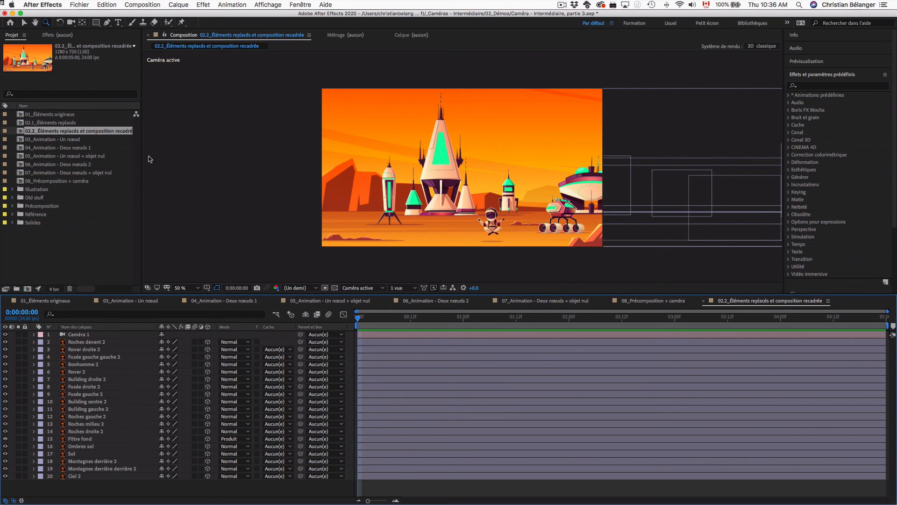
key(super+k)
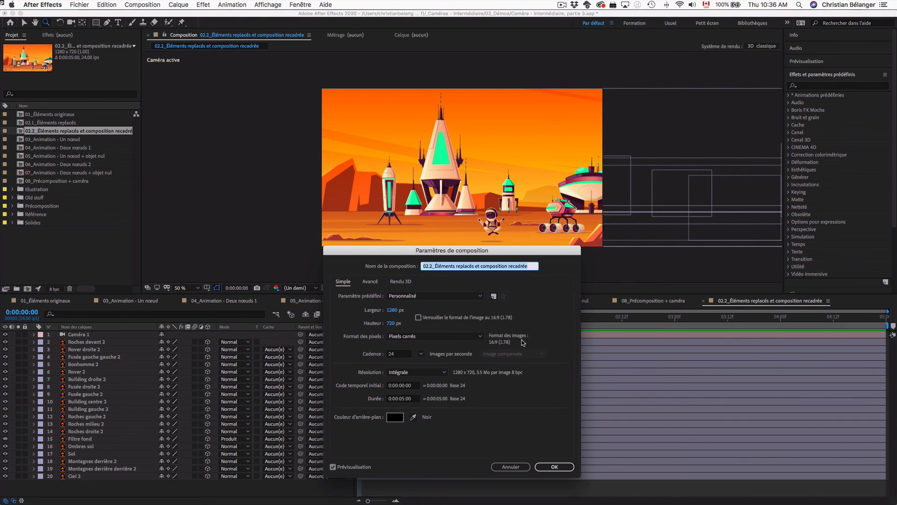
click(392, 310)
text(4000)
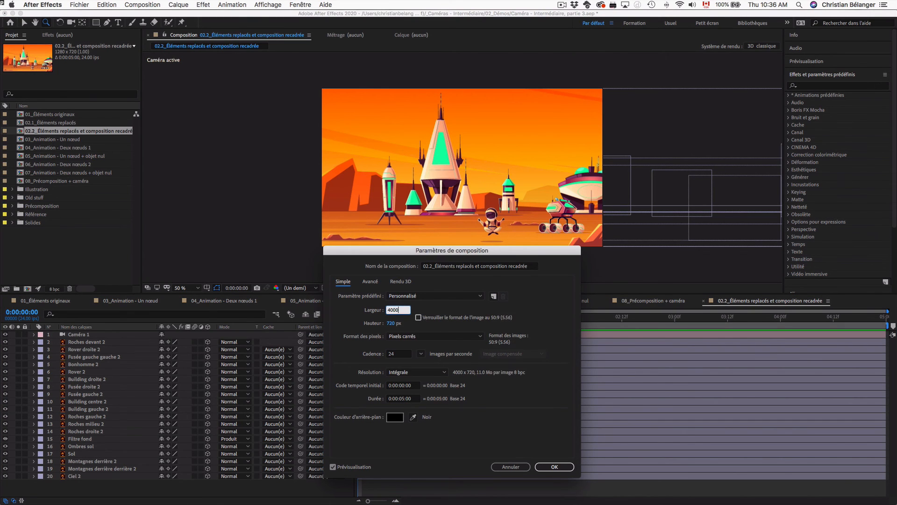
key(Return)
key(space)
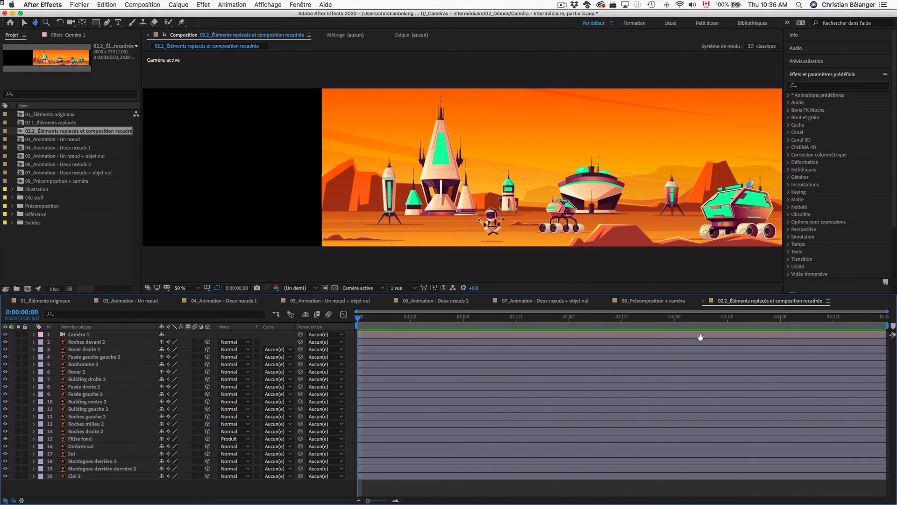
scroll(636, 224, down, 2)
key(space)
drag(616, 200, 562, 201)
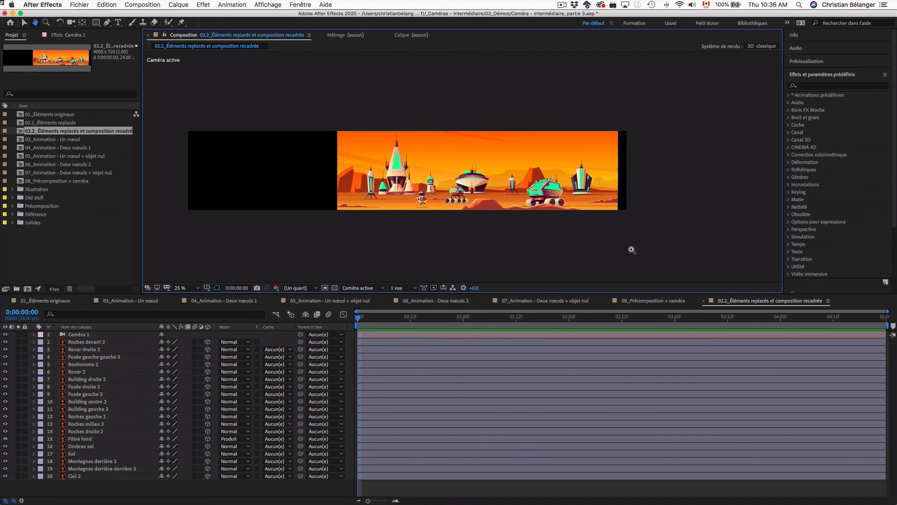
key(z)
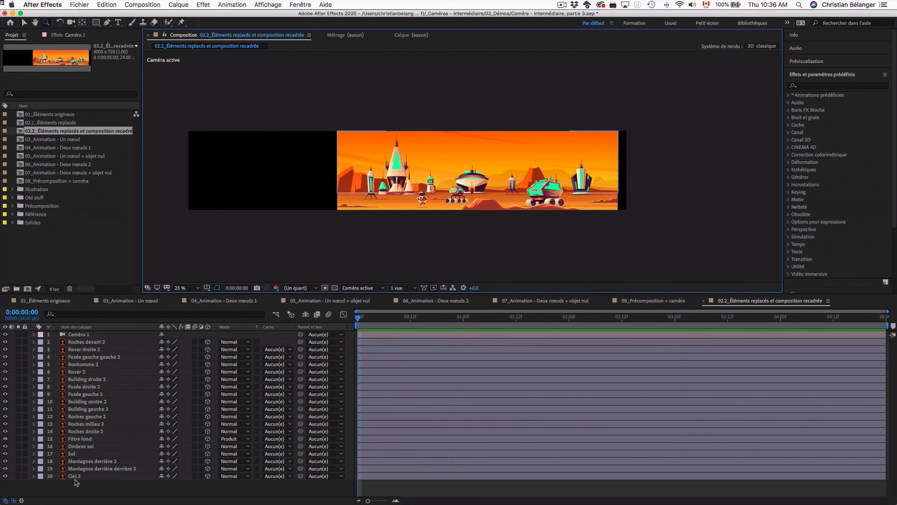
Select the ground layers Filtre fond, Ombres sol and Sol to check their extent in the frame, and clear the selection
click(100, 440)
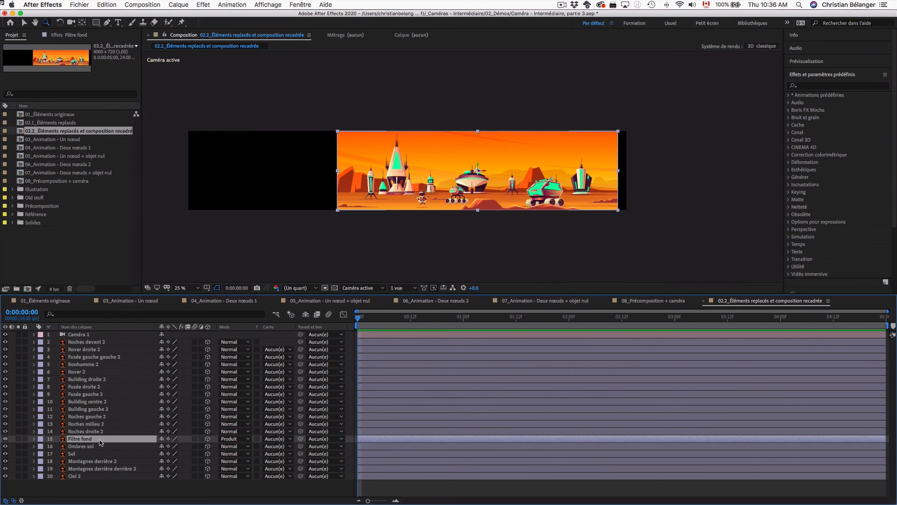
shift+click(103, 447)
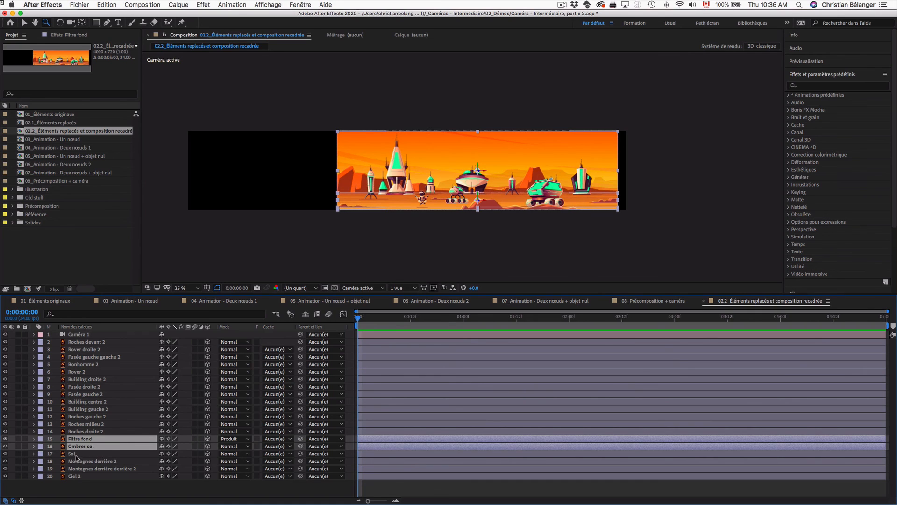
shift+click(85, 454)
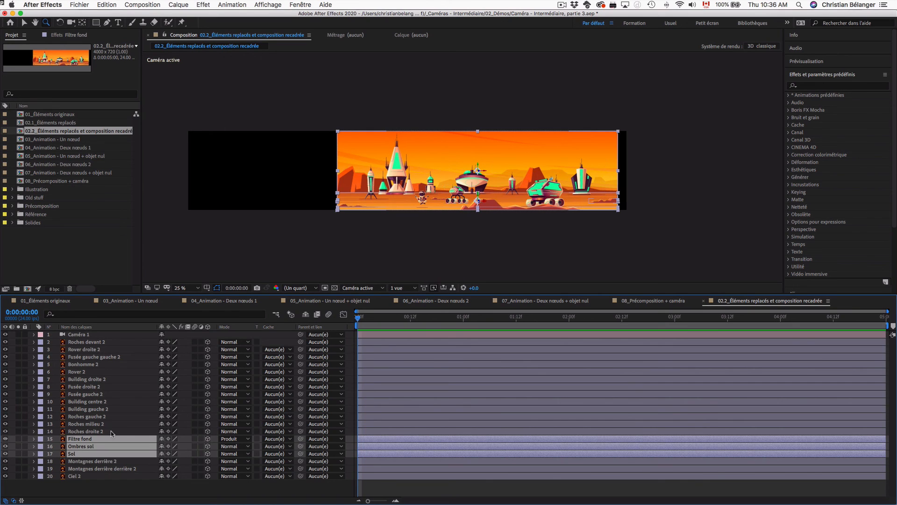
click(123, 485)
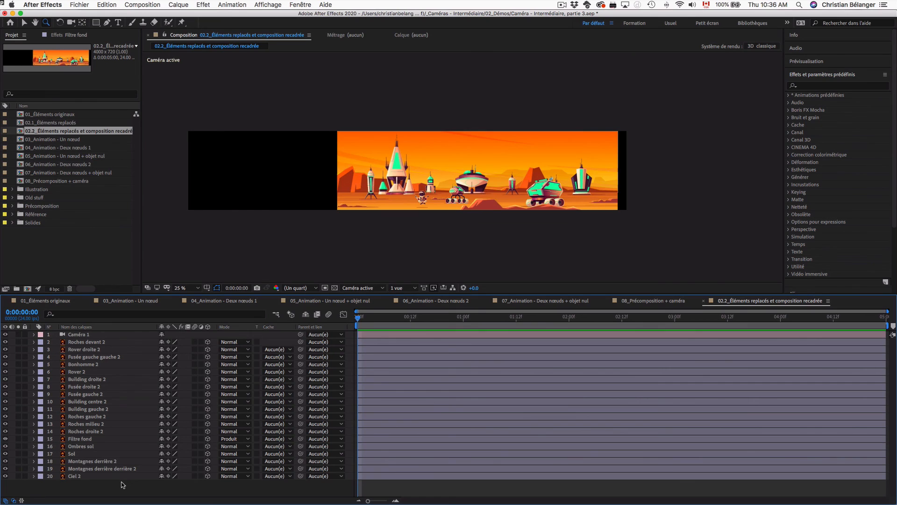
Set the width of the composition 02.2_Éléments replacés et composition recadrée to 1280 px
key(period)
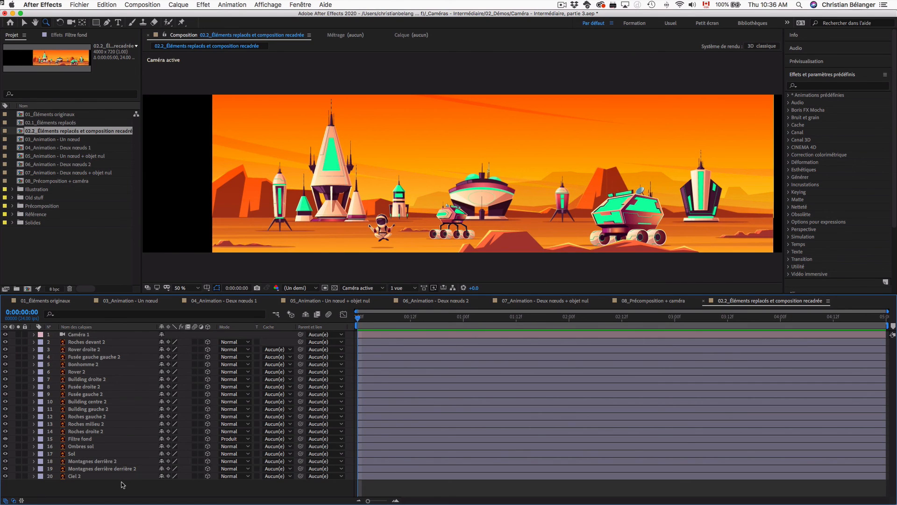
key(h)
mouse_move(469, 253)
mouse_down()
mouse_move(425, 252)
mouse_move(485, 255)
mouse_up()
key(v)
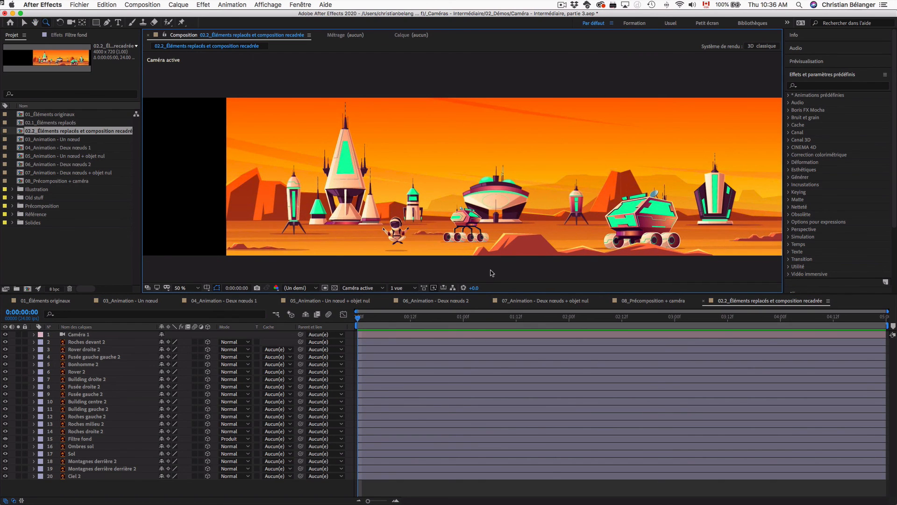
key(super+k)
double_click(391, 311)
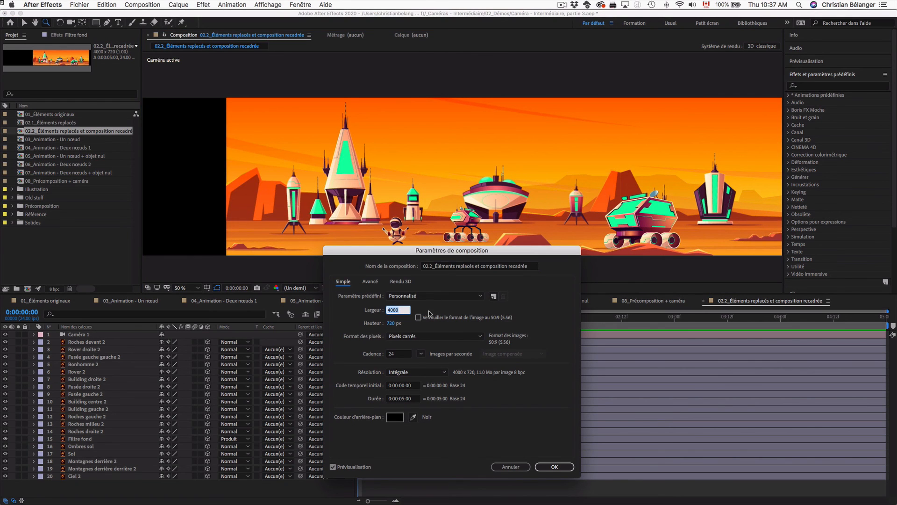
text(1280)
key(Return)
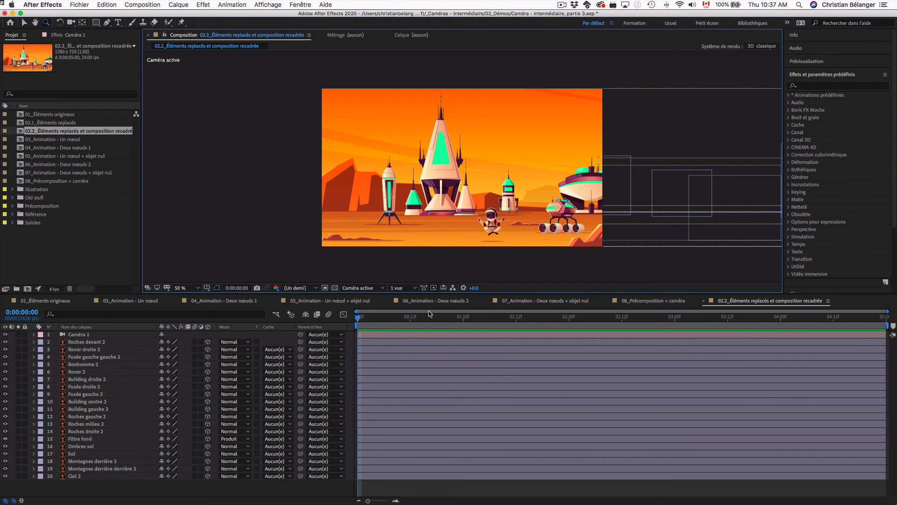
Try moving Caméra 1 along the X axis to preview the depth between layers, and undo the move
click(87, 335)
key(p)
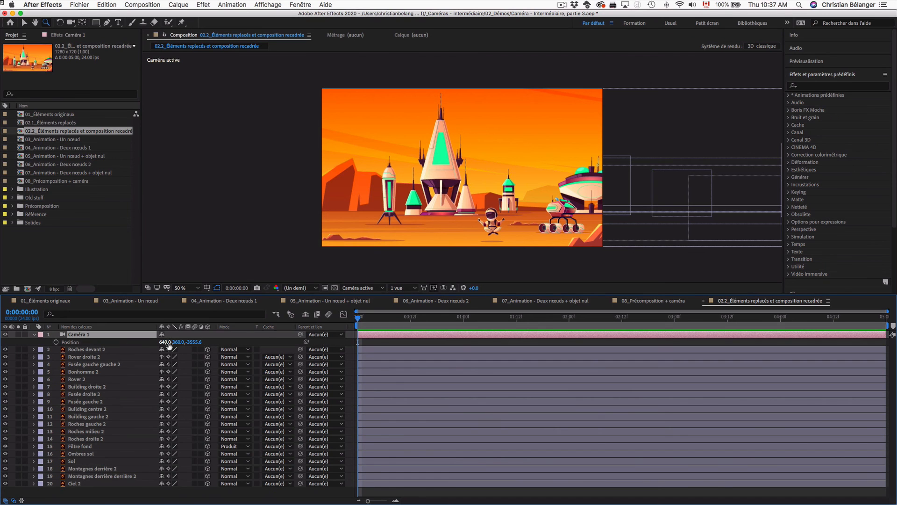
drag(163, 342, 295, 345)
key(super+z)
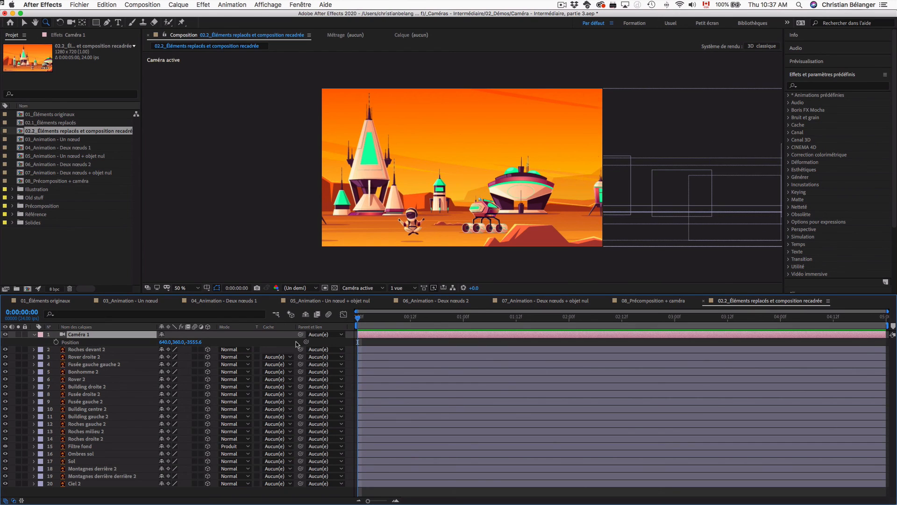
Expand the Transformer properties of Caméra 1 and reset them
click(34, 335)
click(34, 334)
click(66, 343)
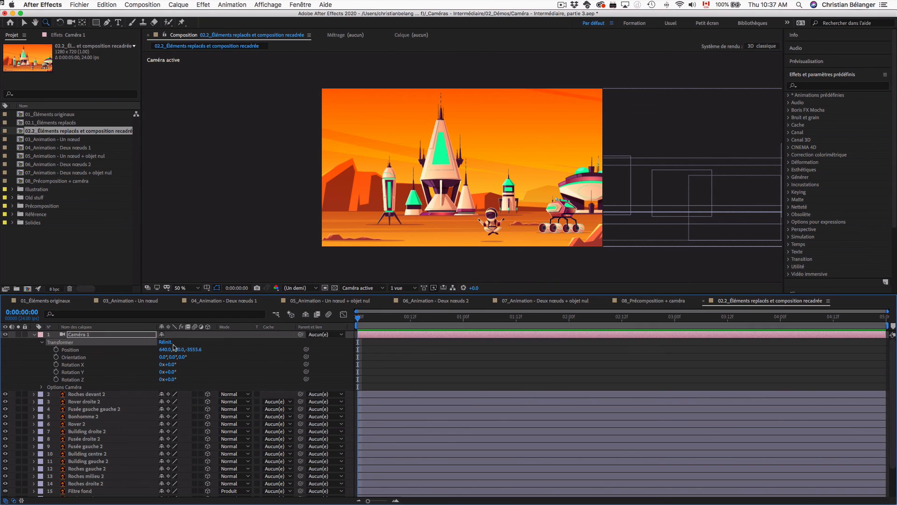
click(166, 342)
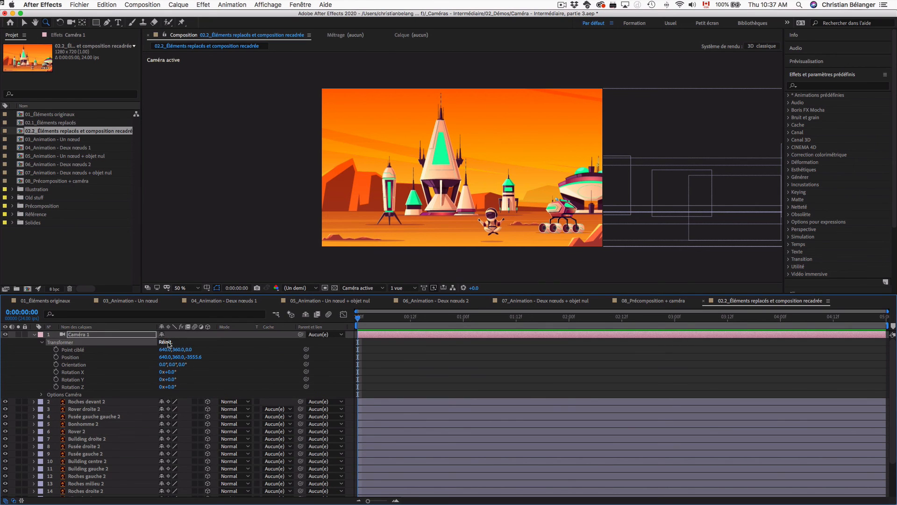
Try changing the X position of Caméra 1 to 266 around its point of interest, undo it and collapse the layer's properties
drag(165, 357, 21, 357)
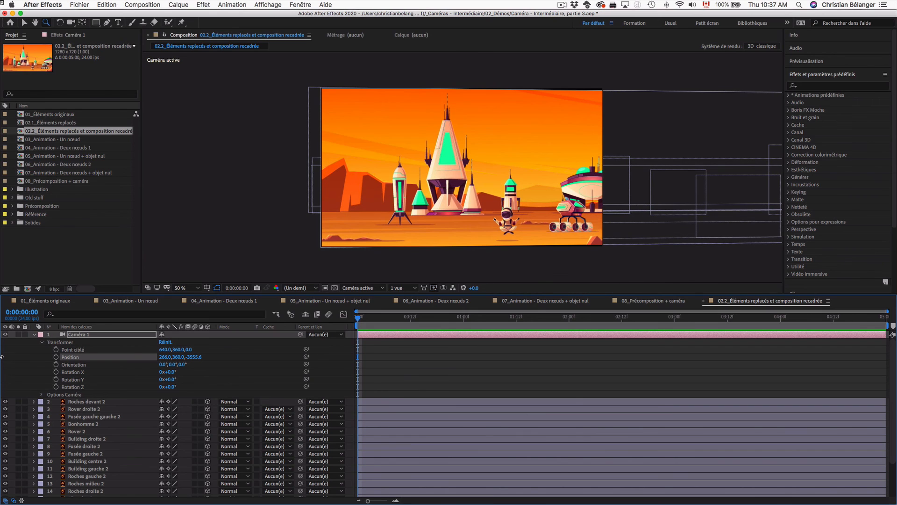
key(super+z)
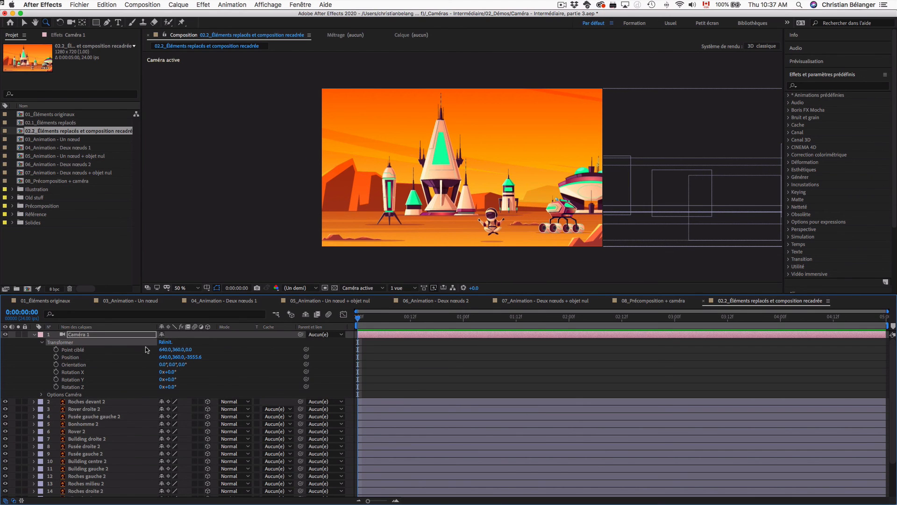
click(34, 334)
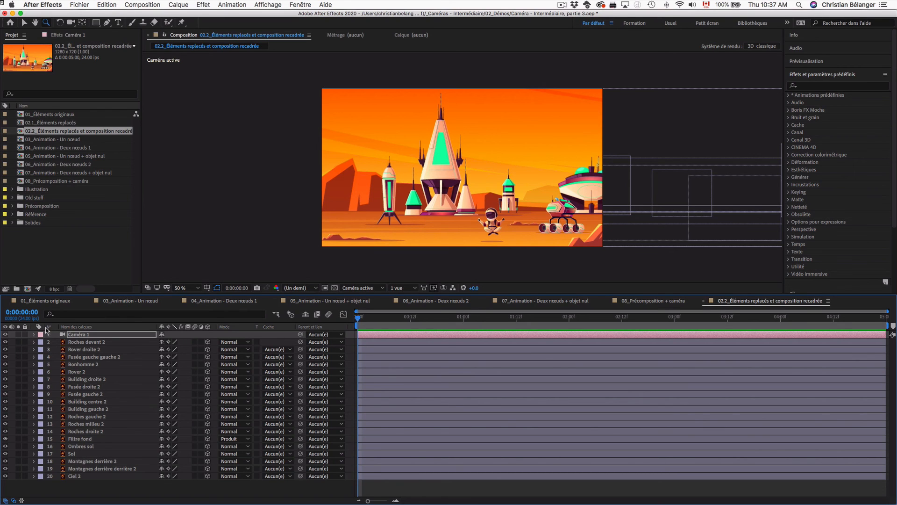
Open the composition 01_Éléments originaux and revert the project to its last saved version
double_click(89, 114)
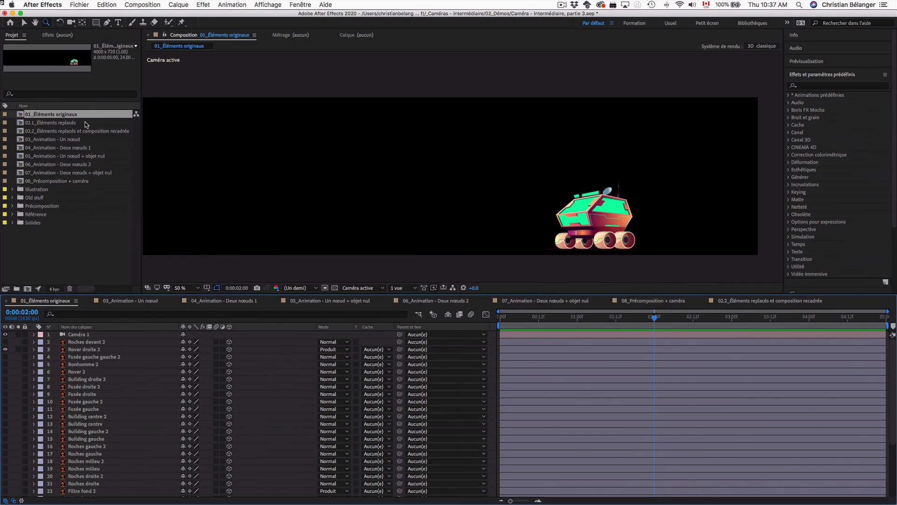
click(78, 5)
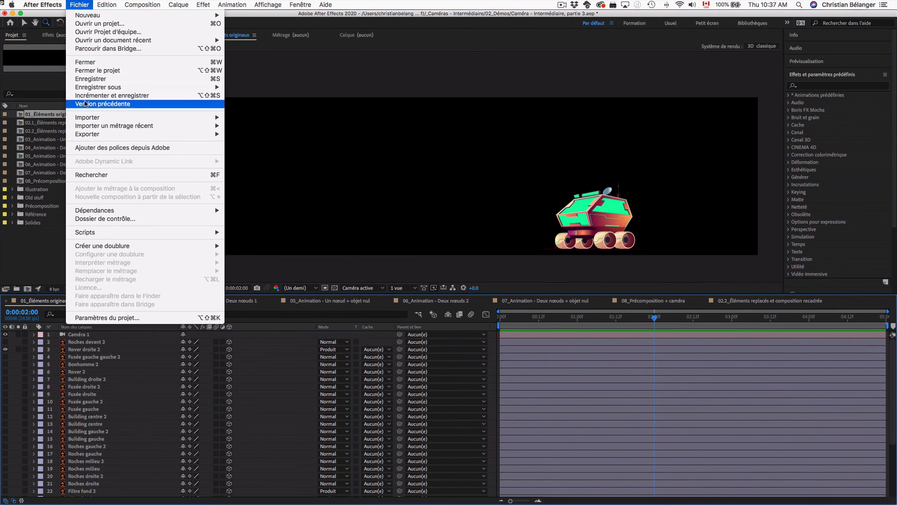
click(85, 104)
key(Return)
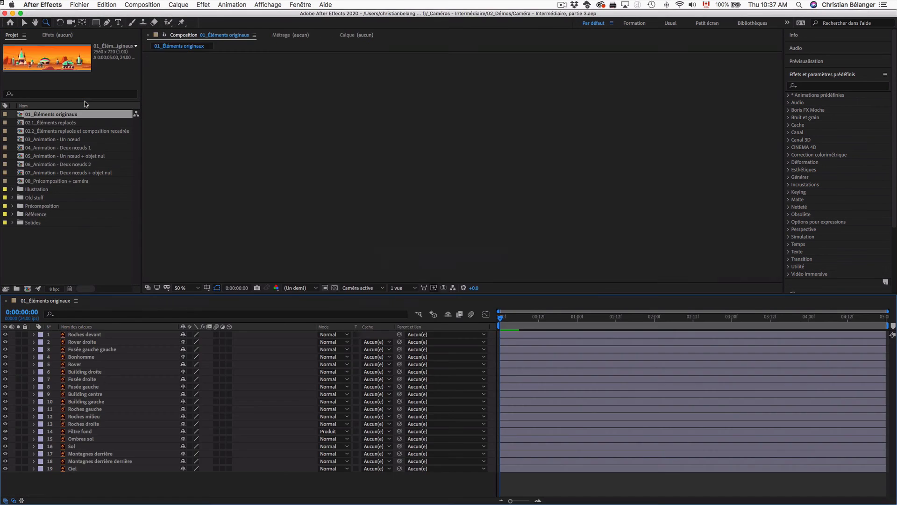